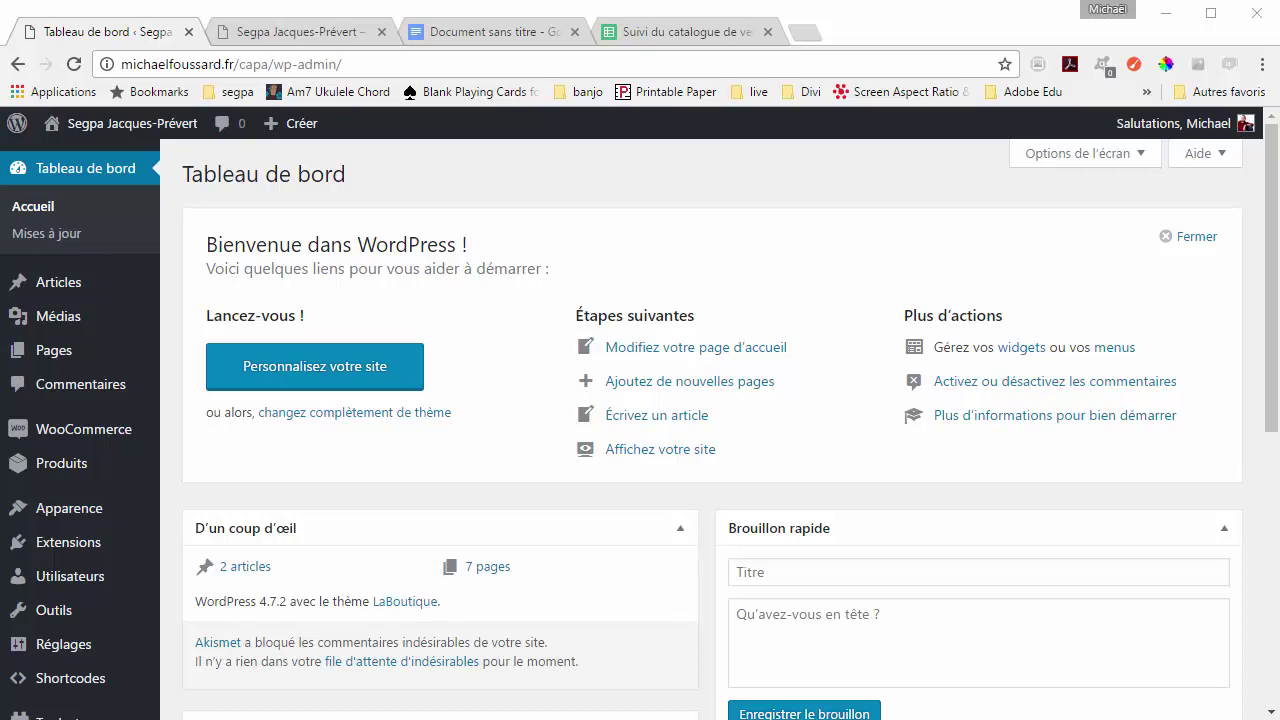
pyautogui.click(371, 63)
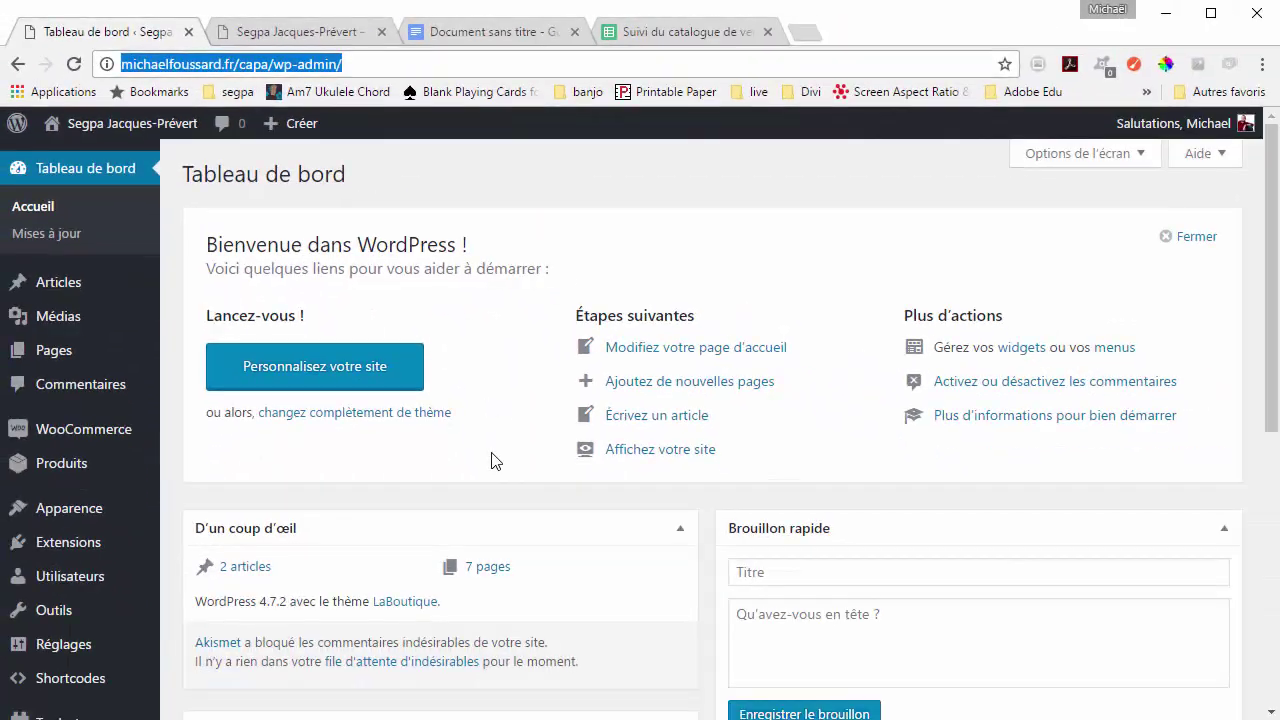
pyautogui.click(491, 456)
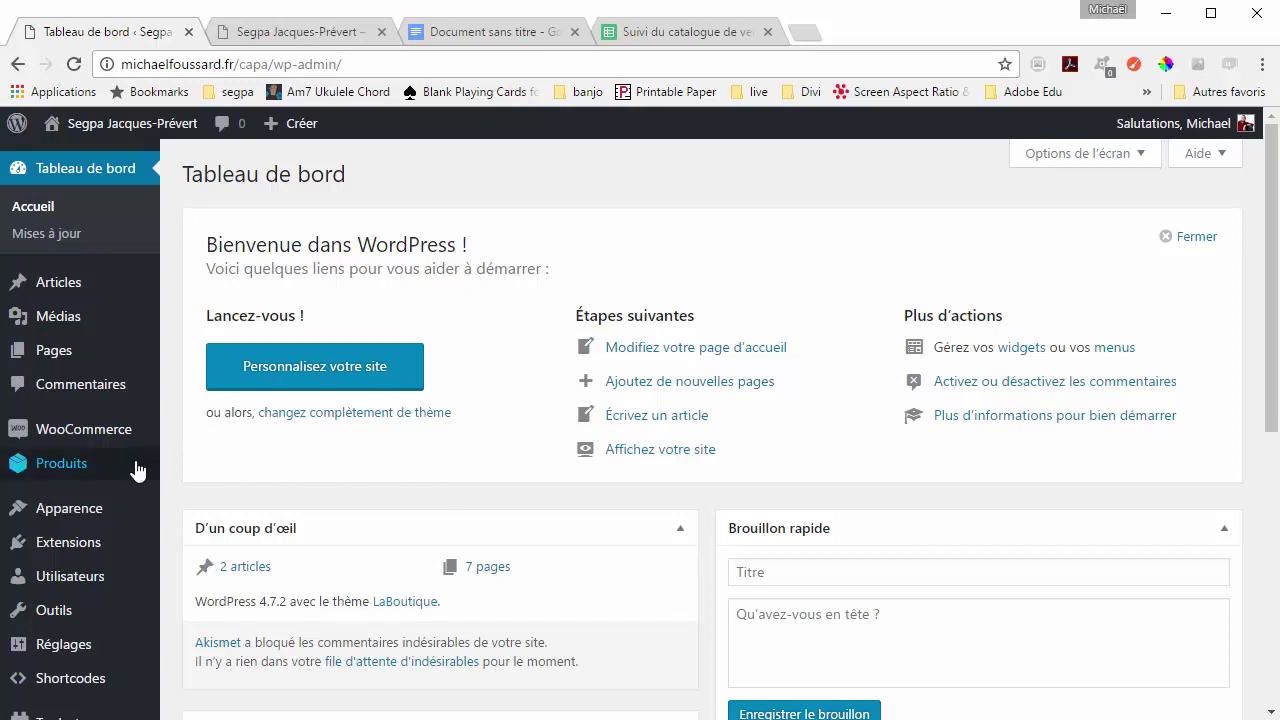
# Step: Open the WooCommerce product list and show only the drafts (Brouillons)
pyautogui.moveTo(101, 508)
pyautogui.moveTo(80, 474)
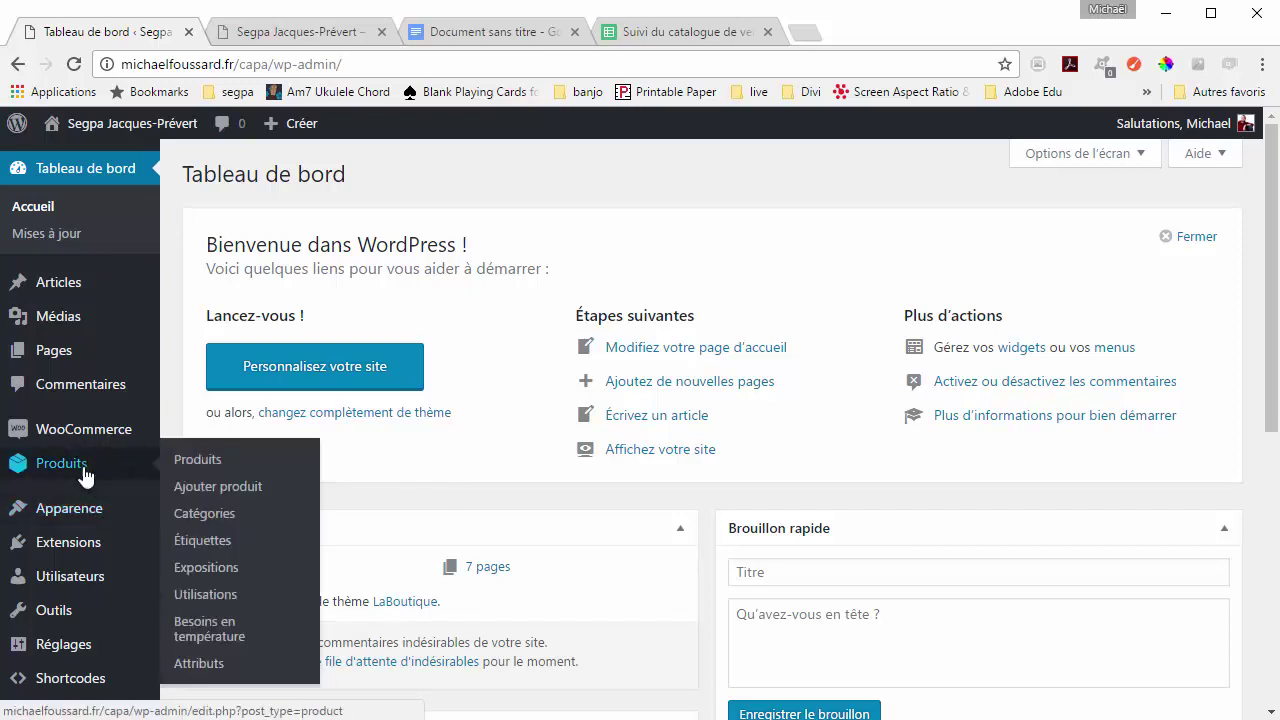
pyautogui.click(70, 474)
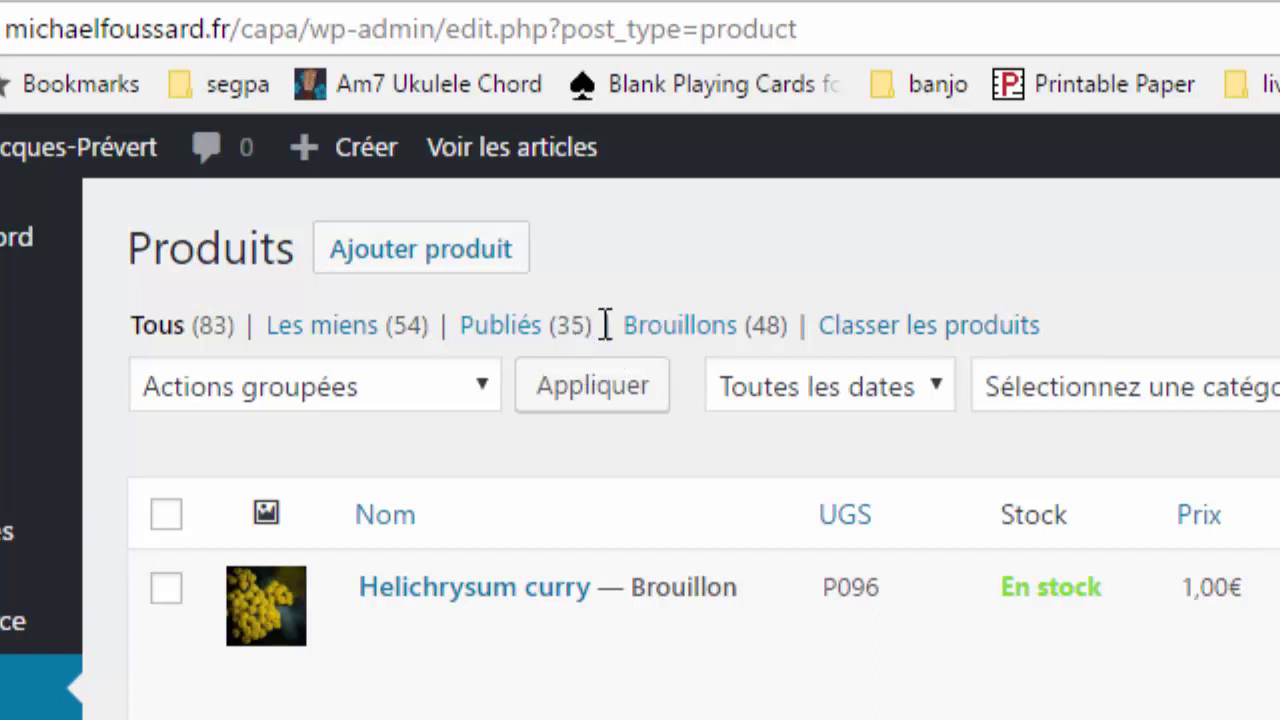
pyautogui.click(660, 343)
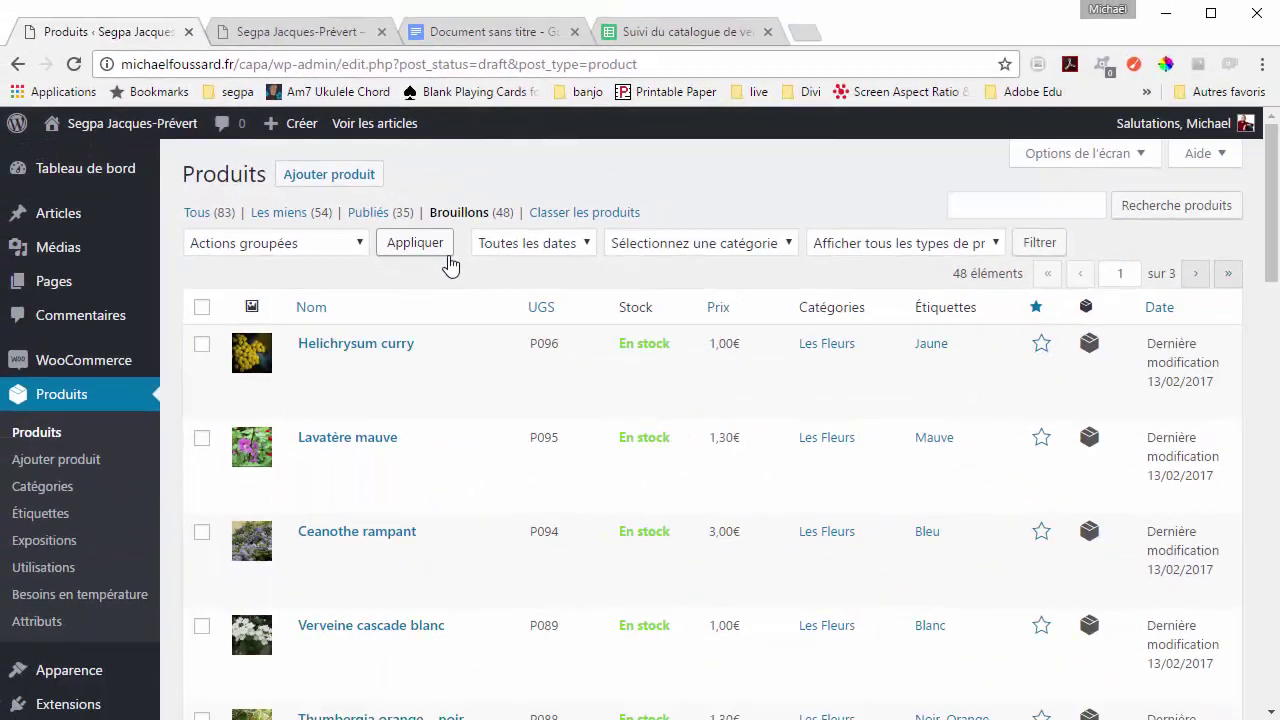
# Step: Look through the first page of draft products, checking their images, prices, categories and tags
pyautogui.moveTo(533, 344)
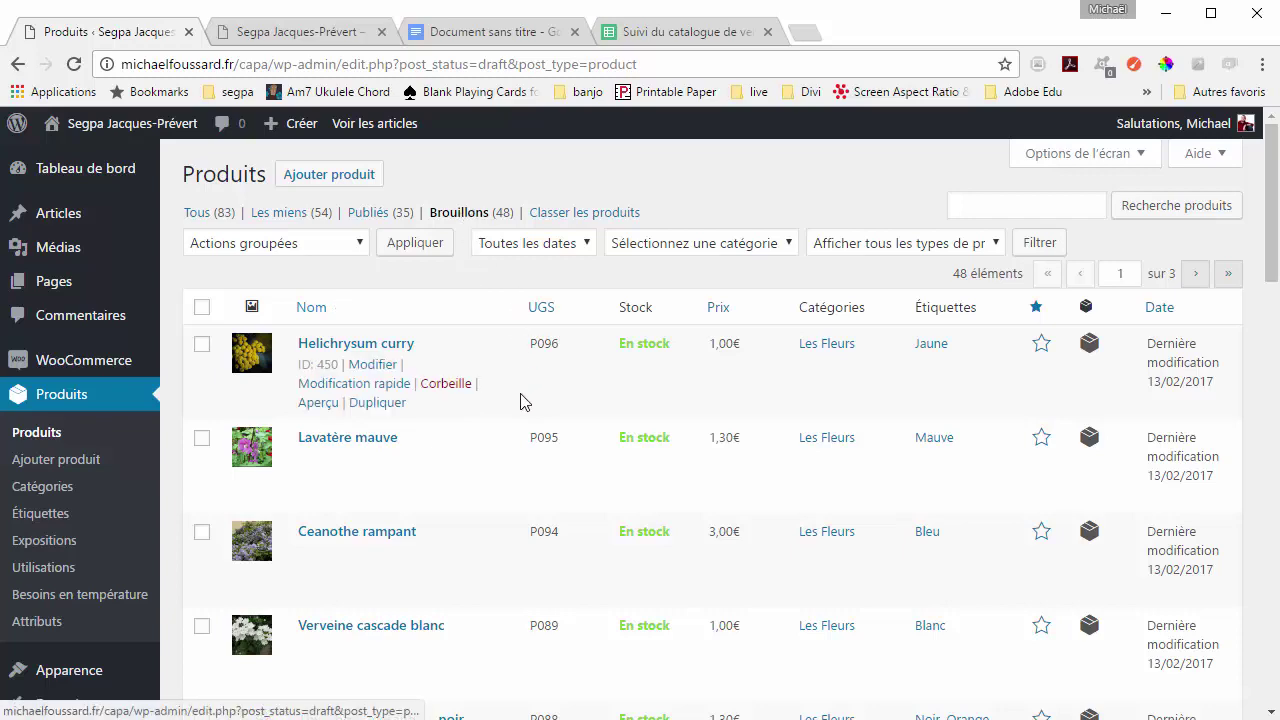
pyautogui.moveTo(465, 402)
pyautogui.scroll(-10, 465, 402)
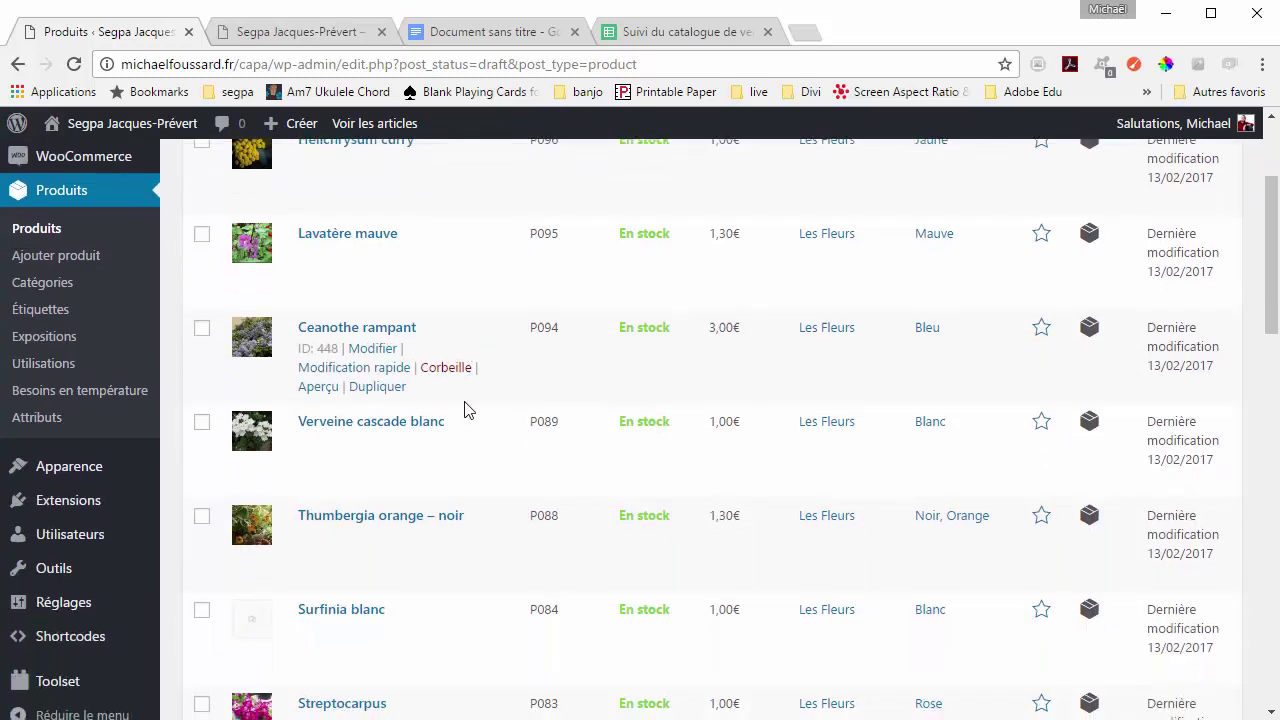
pyautogui.scroll(-6, 465, 410)
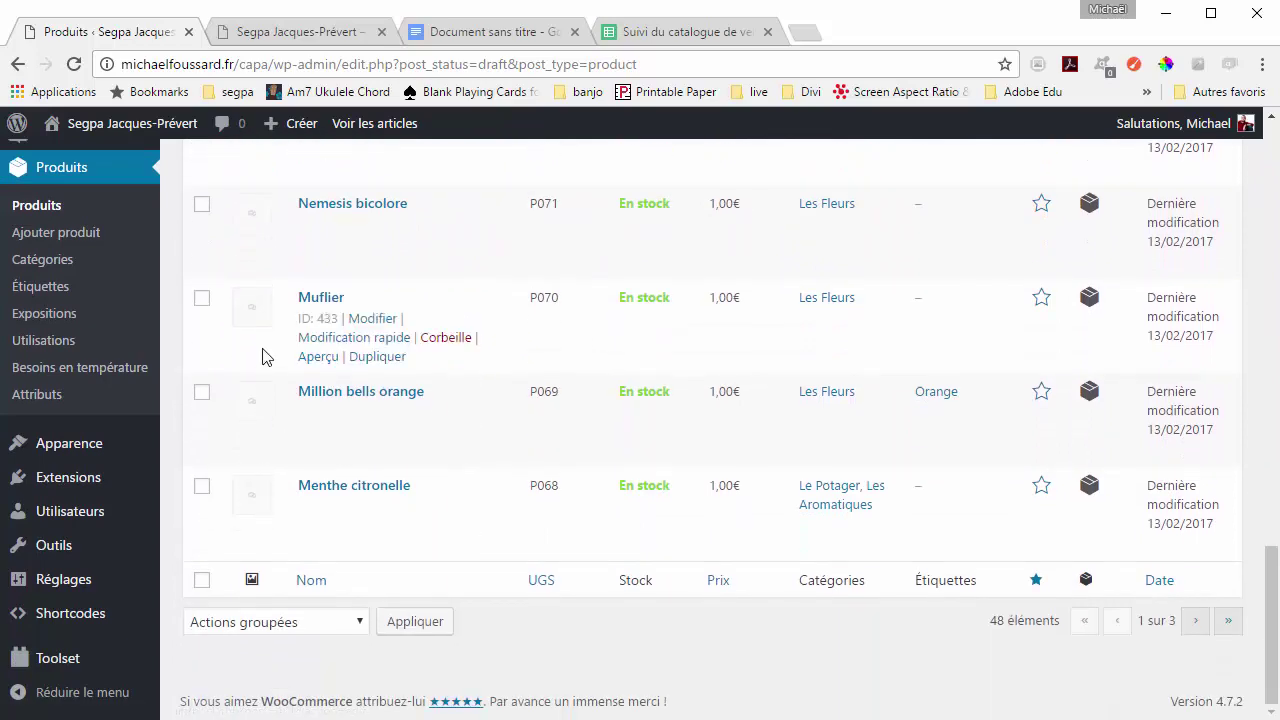
pyautogui.scroll(6, 449, 349)
pyautogui.scroll(3, 455, 370)
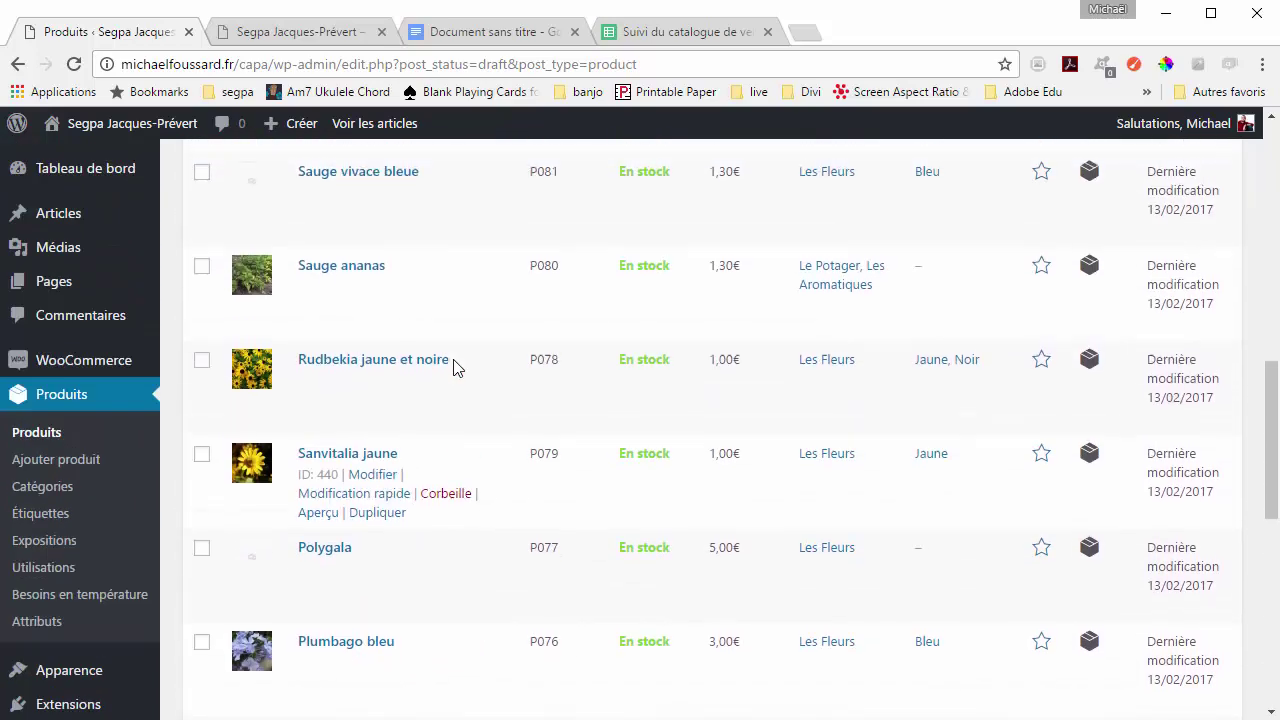
pyautogui.scroll(3, 455, 375)
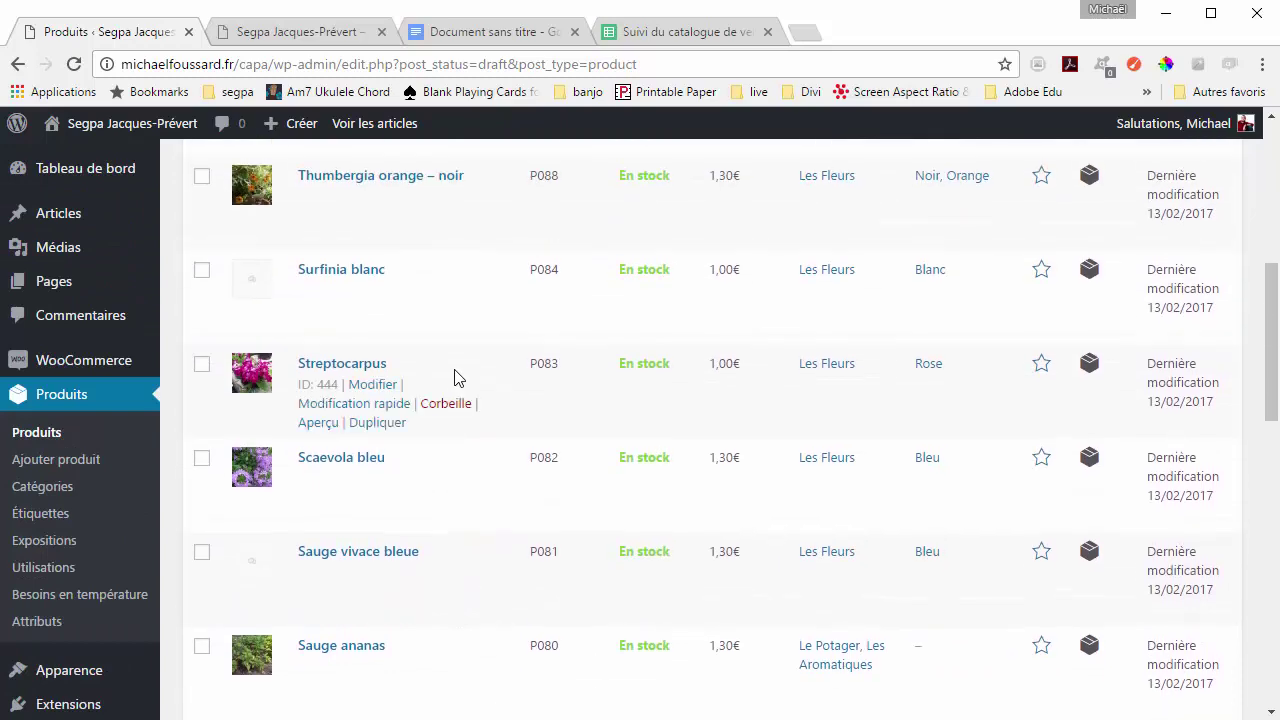
pyautogui.scroll(5, 697, 288)
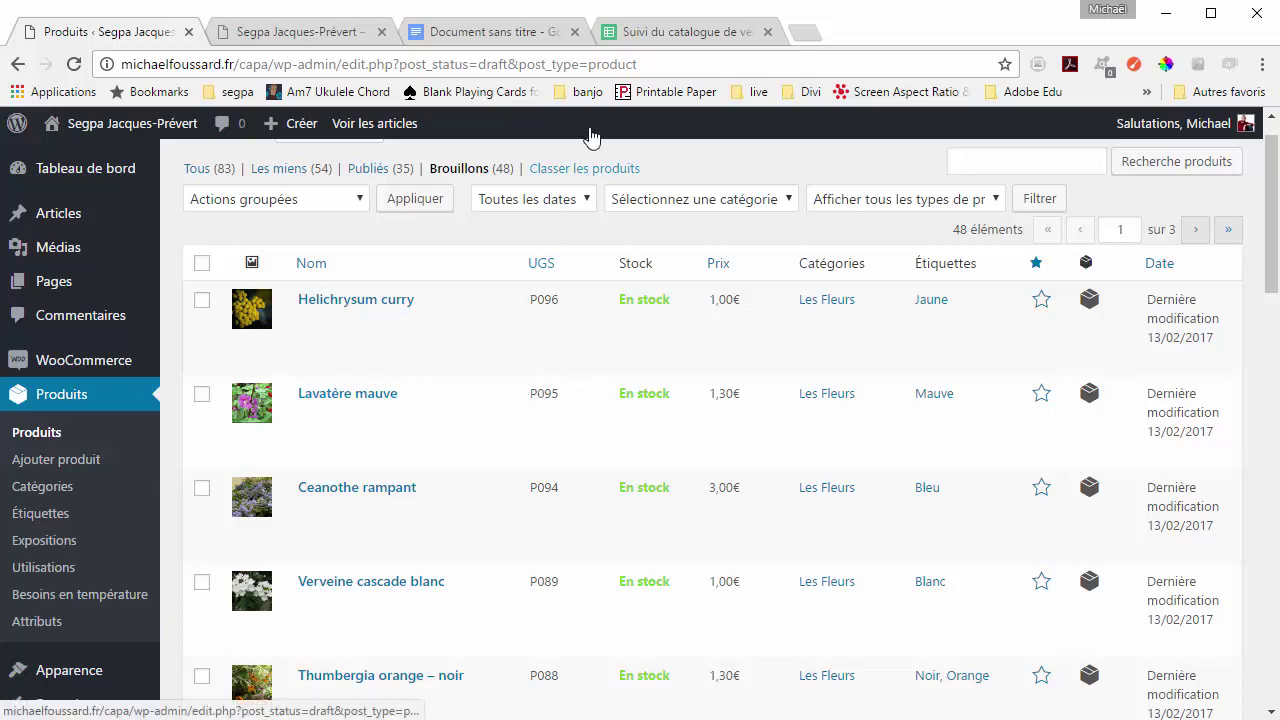
# Step: Switch to the Suivi du catalogue de vente en ligne spreadsheet and examine the tracking columns for Bacopa blanc and Bacopa rose
pyautogui.click(643, 33)
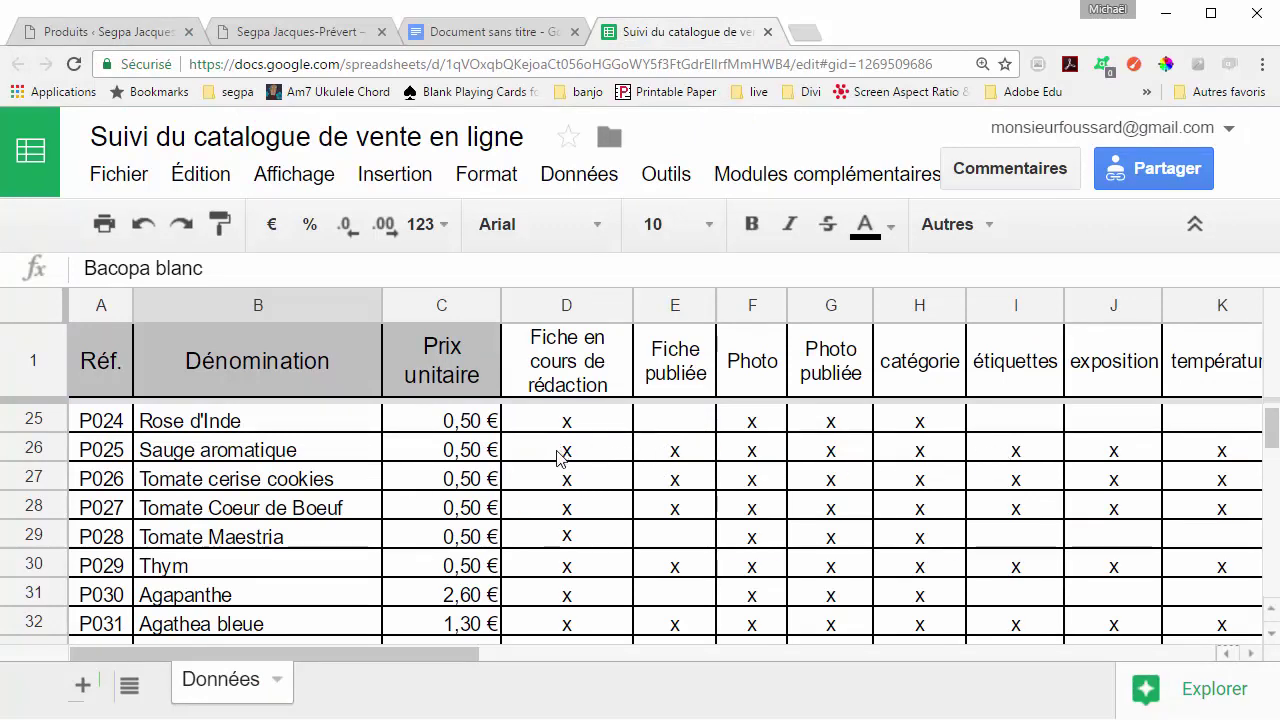
pyautogui.scroll(-1, 400, 503)
pyautogui.scroll(-2, 395, 503)
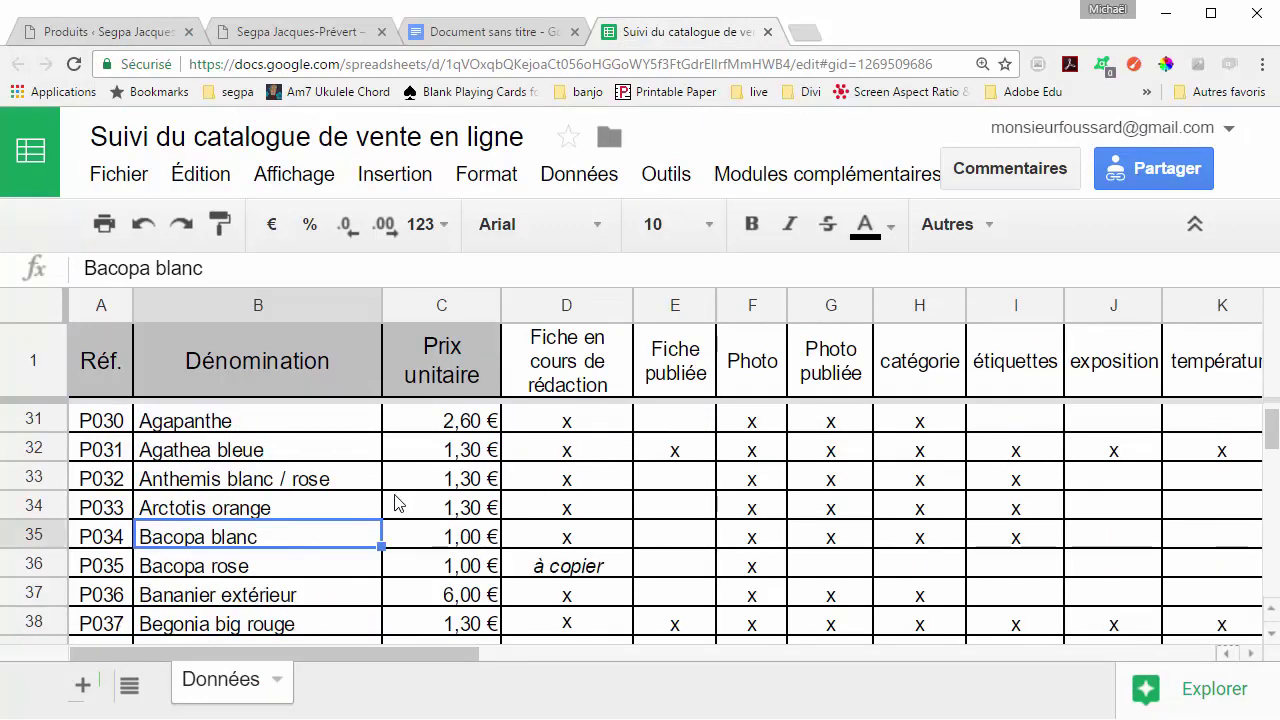
pyautogui.scroll(1, 240, 447)
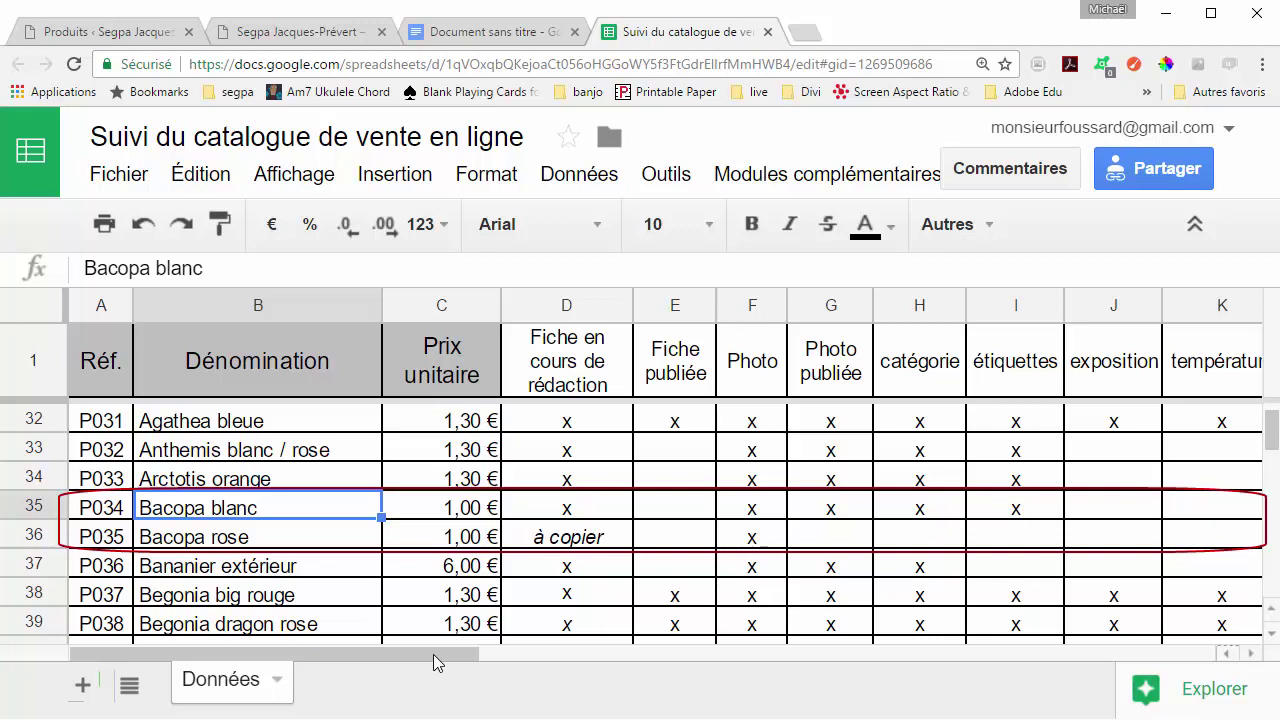
pyautogui.moveTo(434, 657); pyautogui.dragTo(523, 677)
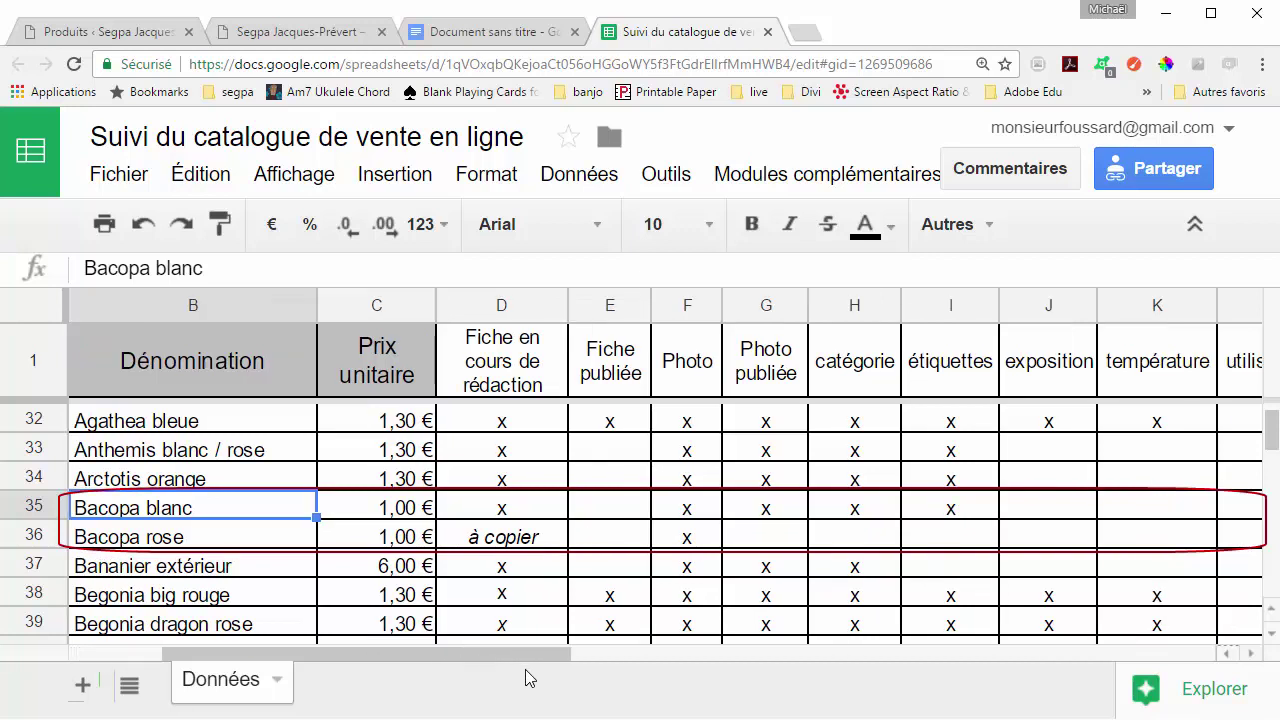
pyautogui.click(1227, 655)
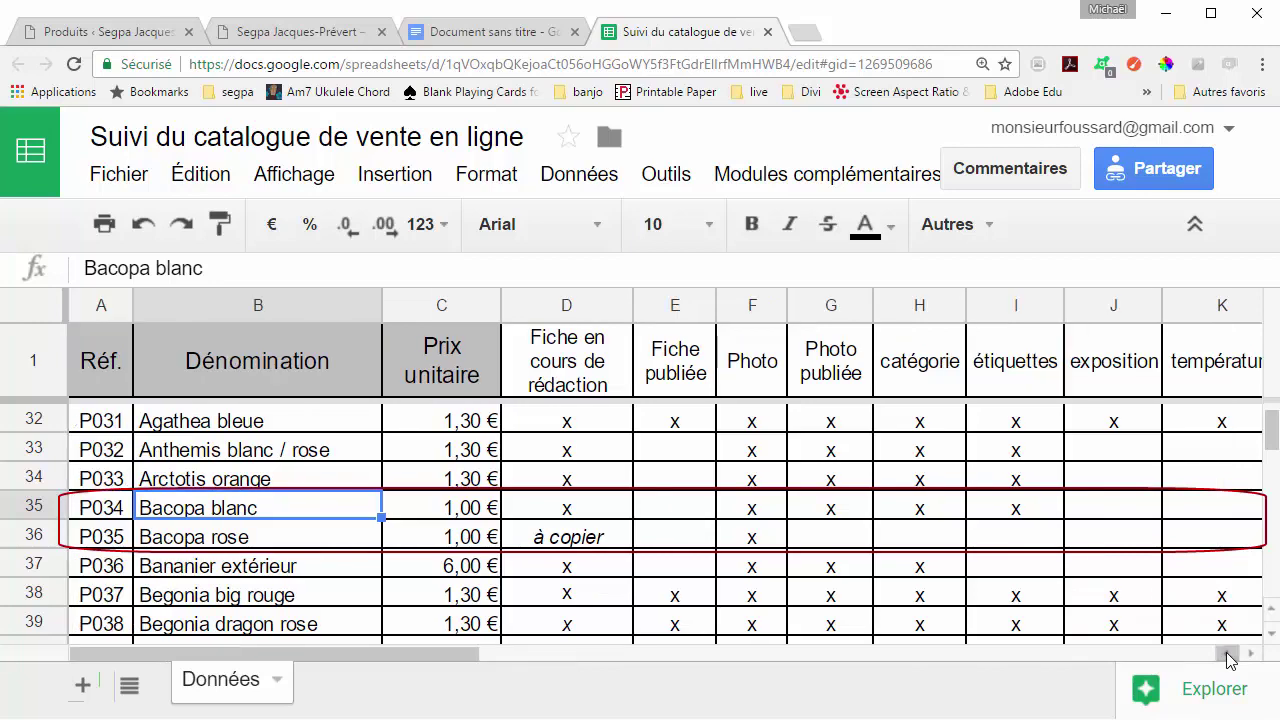
pyautogui.click(1251, 654)
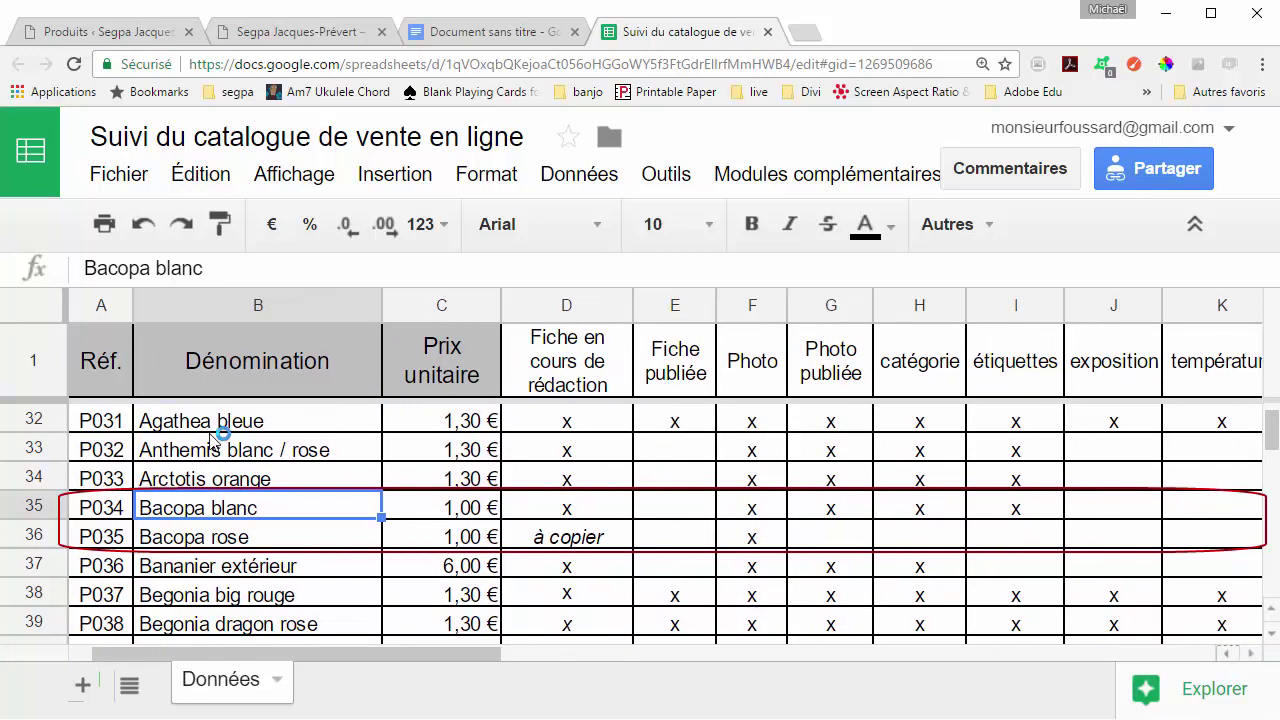
# Step: Return to the WordPress draft products, search them for "bacopa" and open Bacopa blanc for editing
pyautogui.click(110, 32)
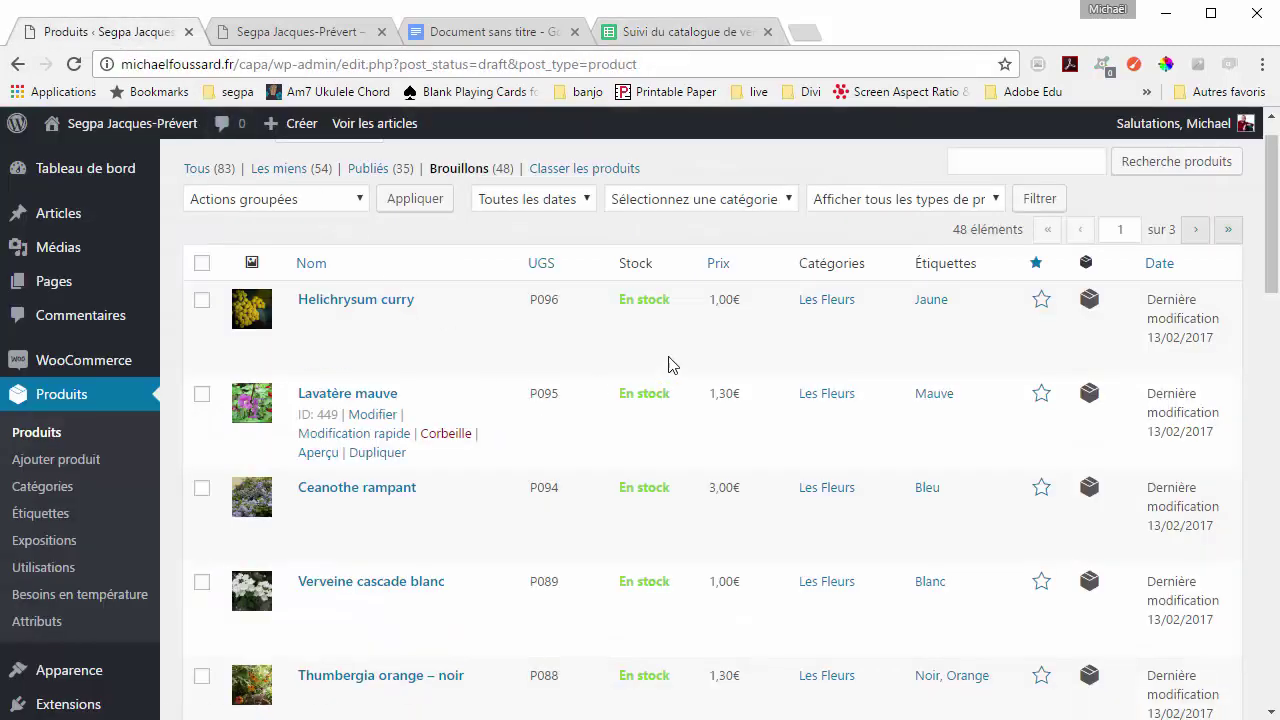
pyautogui.click(980, 163)
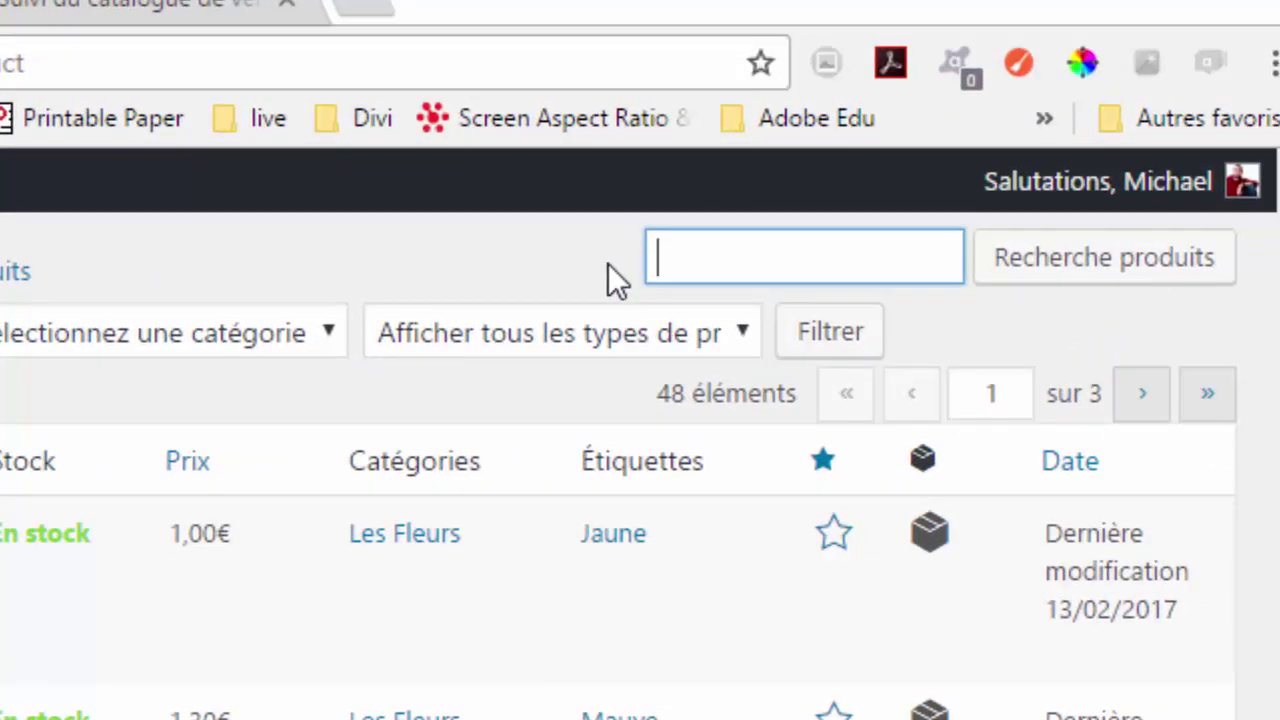
pyautogui.write('bacopa')
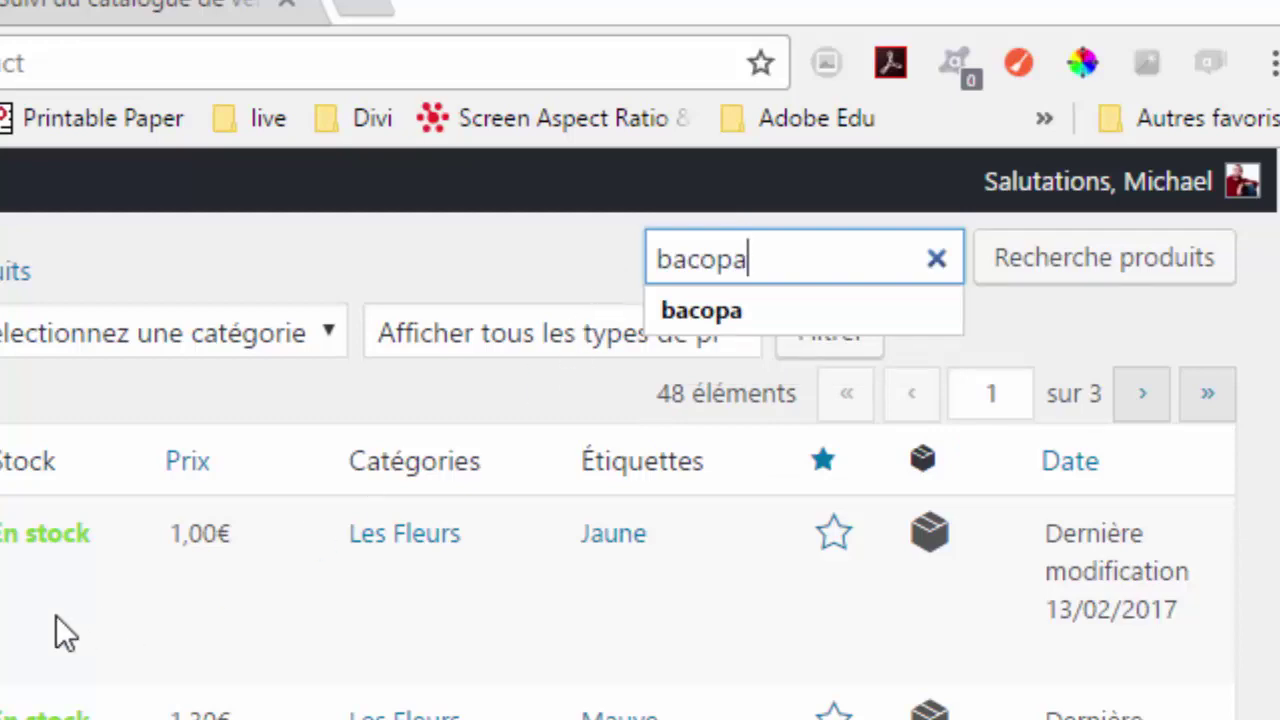
pyautogui.press('Return')
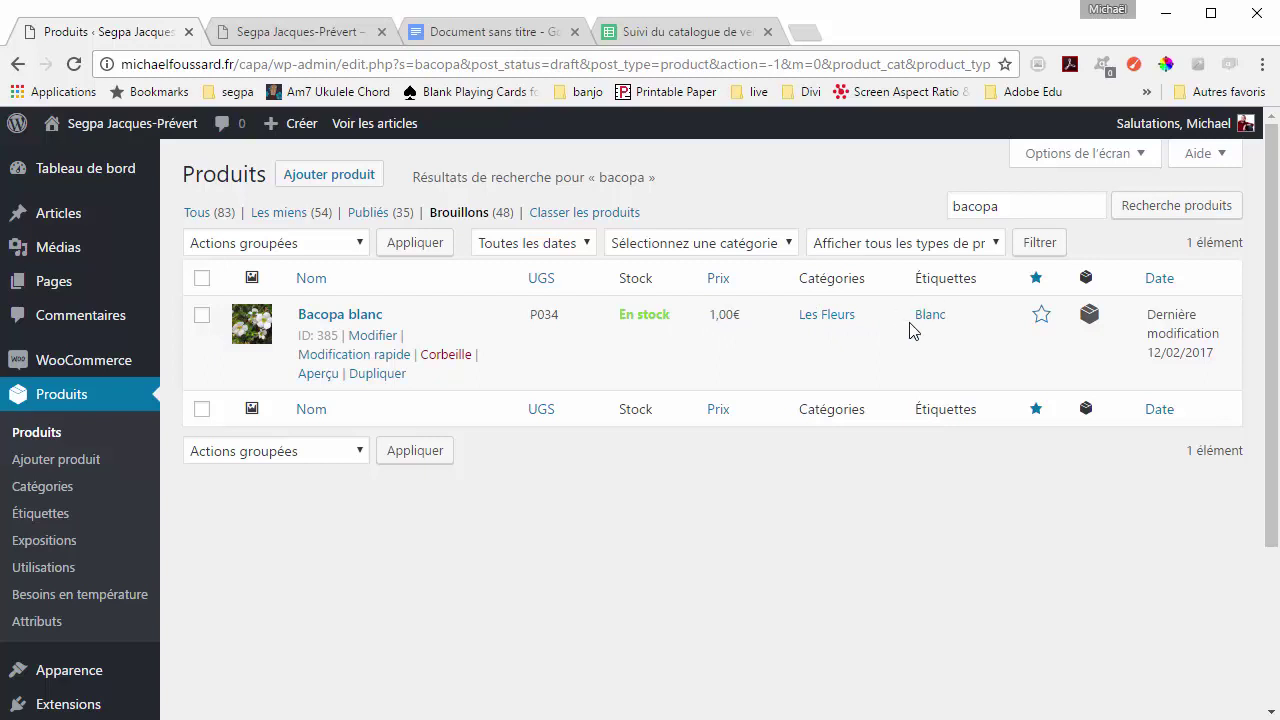
pyautogui.click(372, 338)
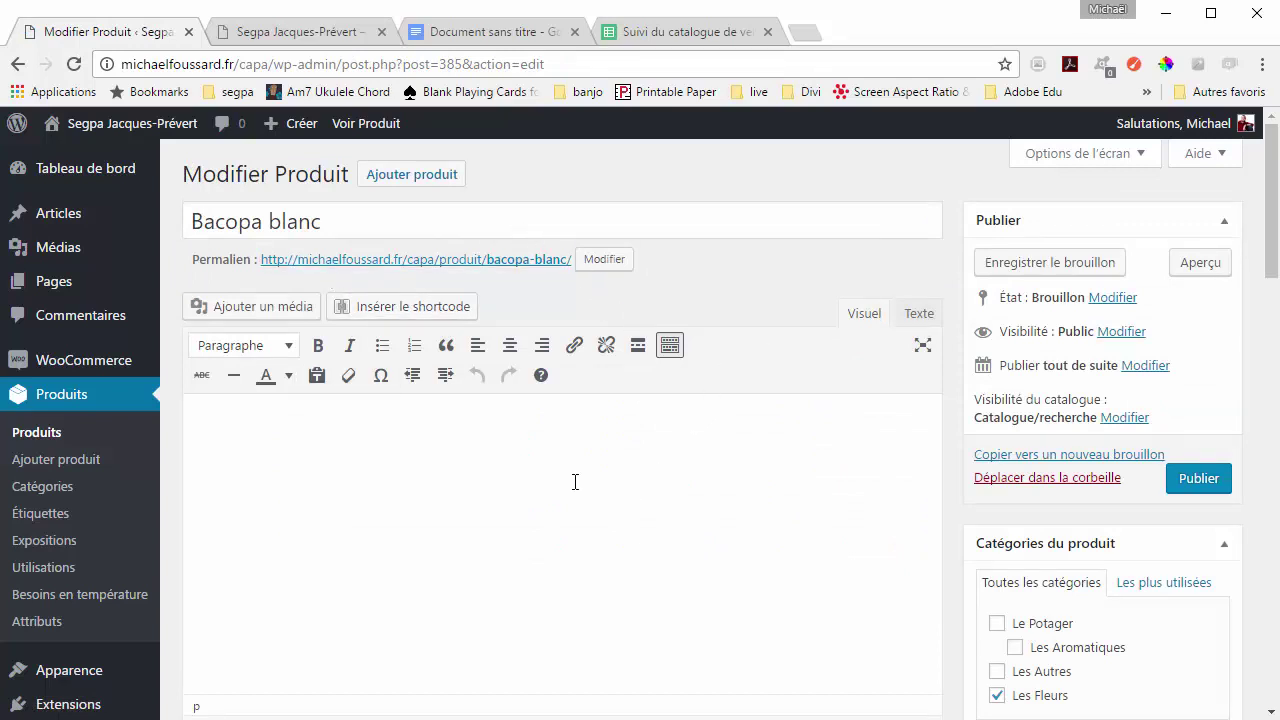
# Step: Review Bacopa blanc's long and short descriptions, its regular price and its inventory data
pyautogui.scroll(-1, 575, 482)
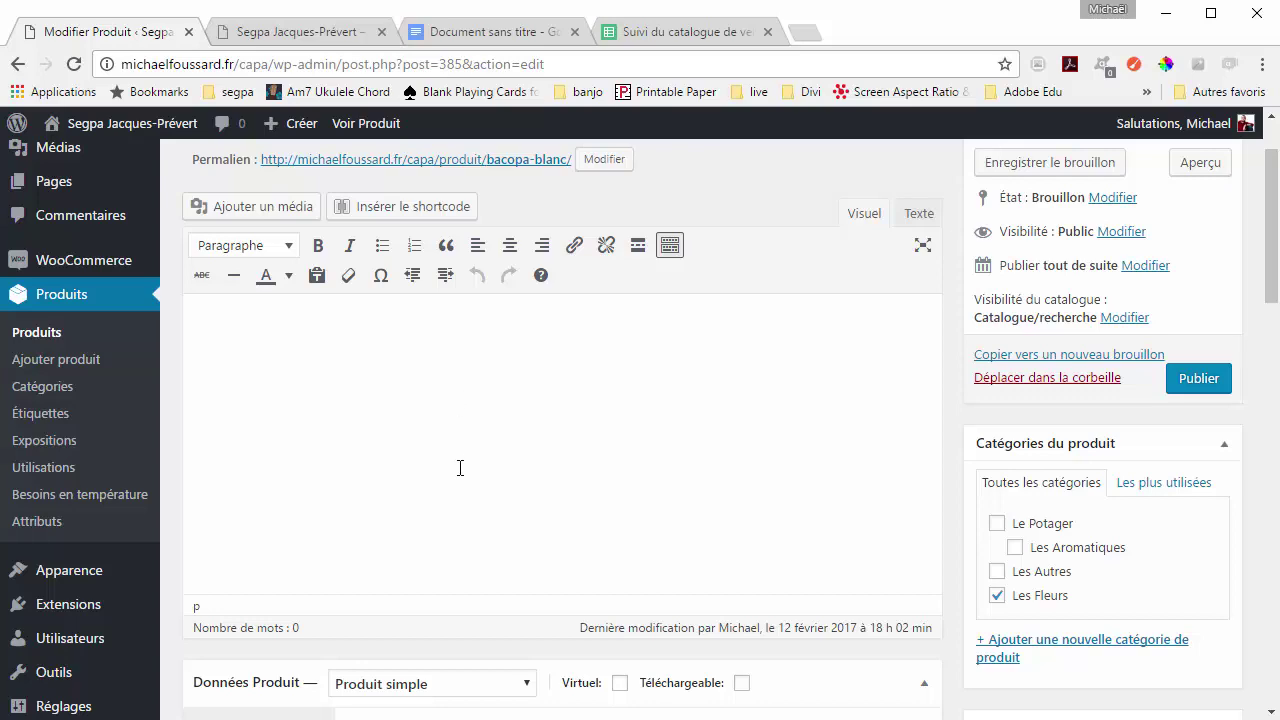
pyautogui.scroll(-7, 460, 468)
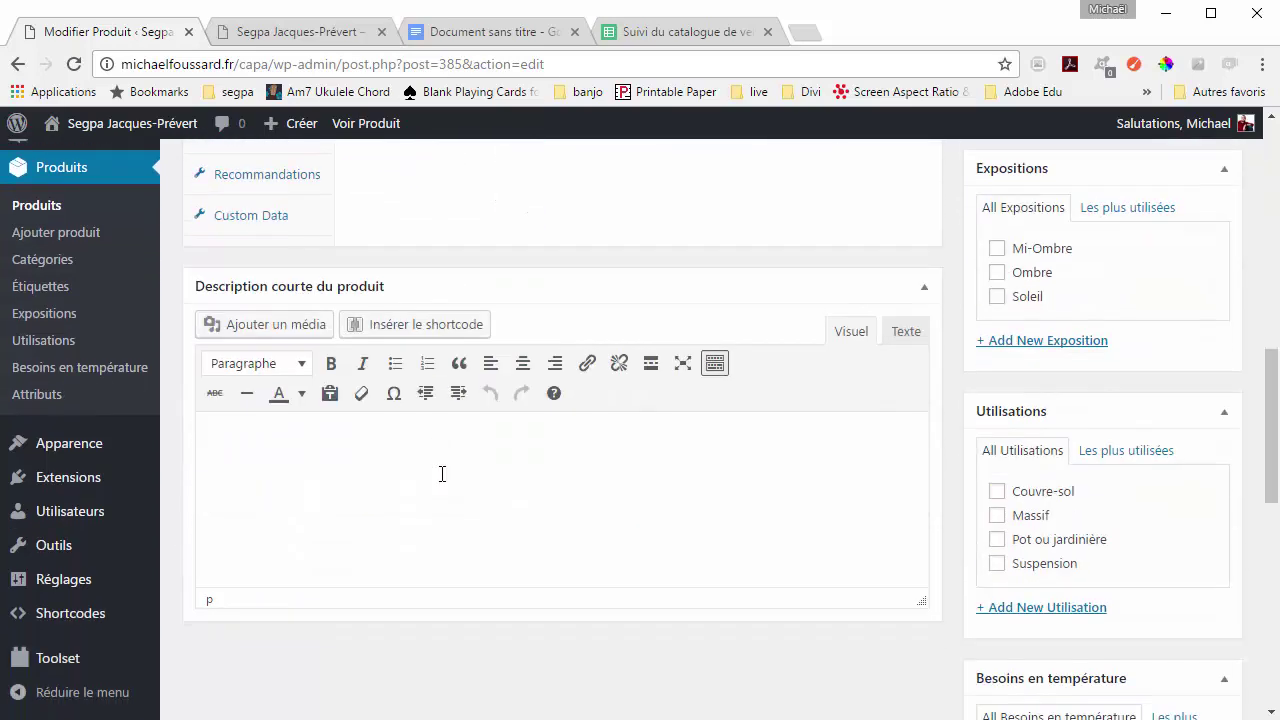
pyautogui.scroll(2, 346, 524)
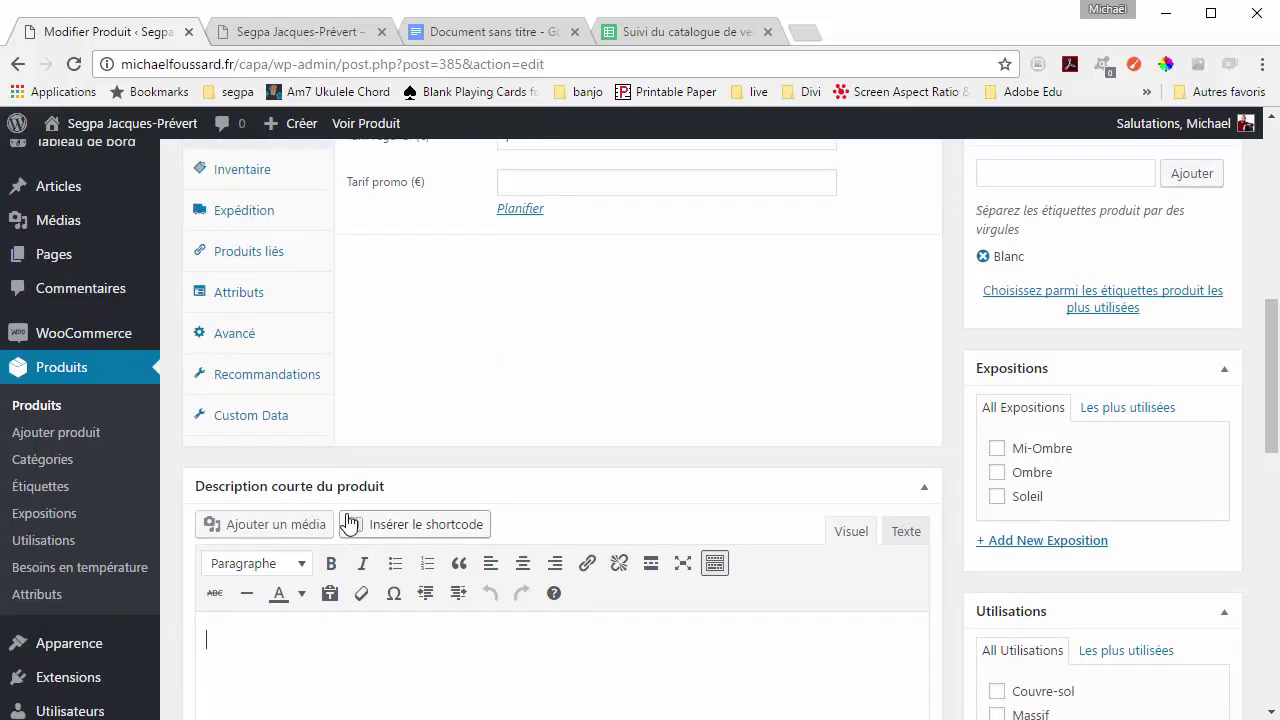
pyautogui.click(292, 640)
pyautogui.scroll(1, 414, 451)
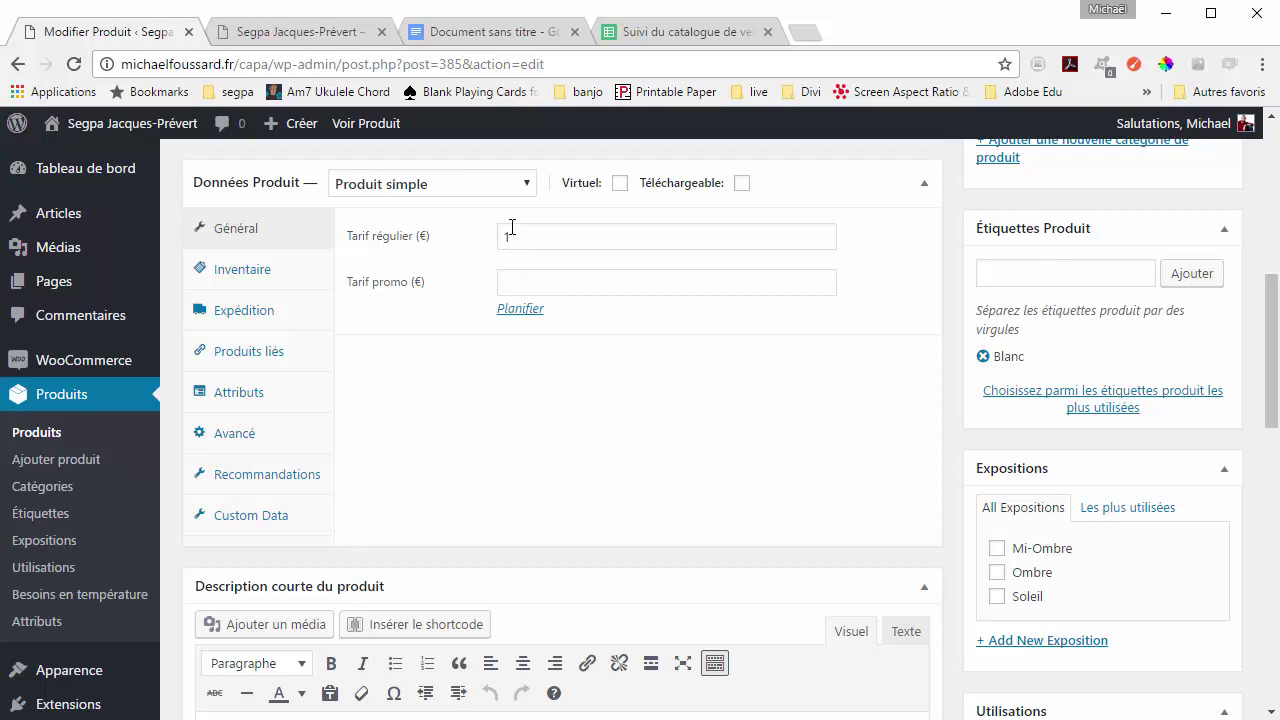
pyautogui.click(254, 283)
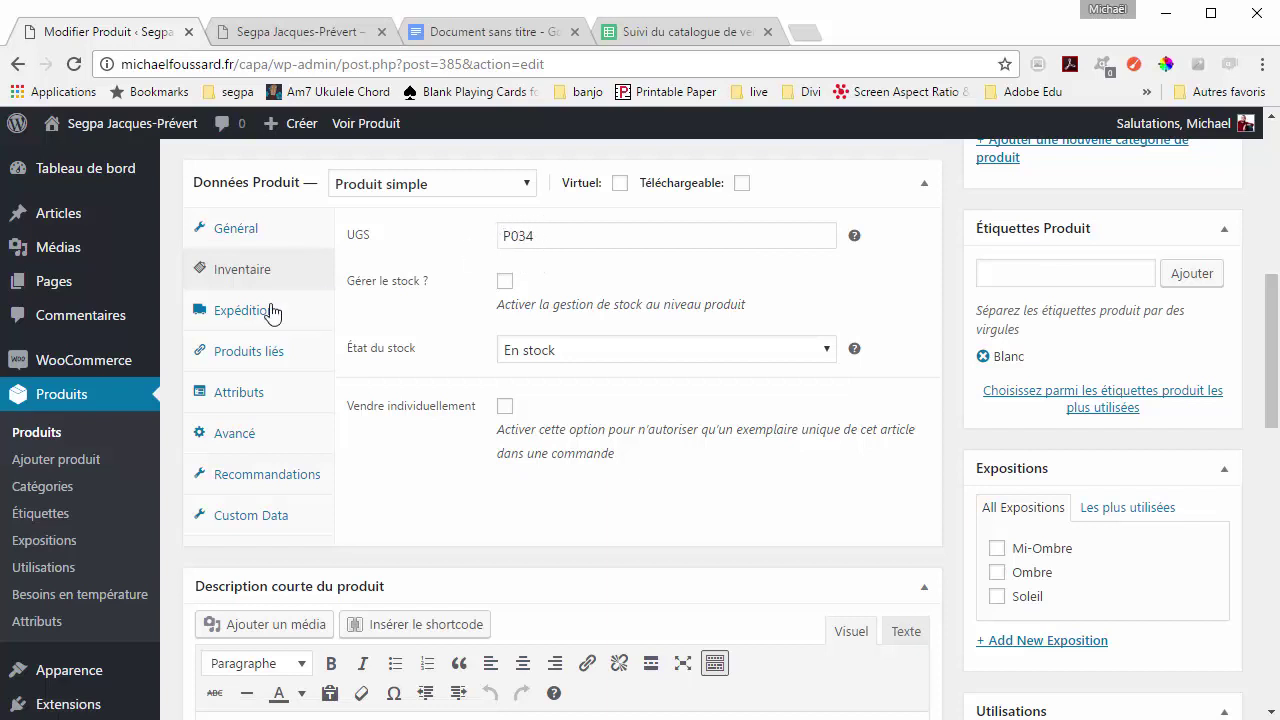
pyautogui.click(251, 229)
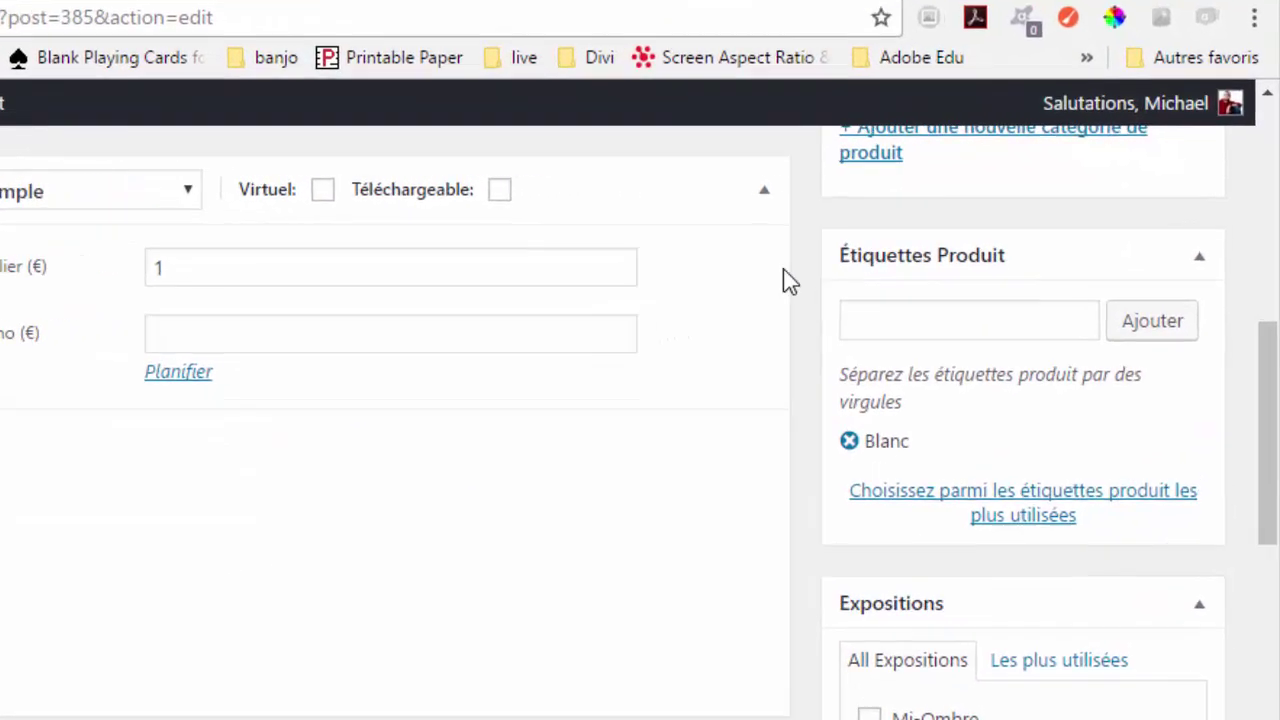
# Step: Examine Bacopa blanc's product tags and its options under Expositions, Utilisations and Besoins en température
pyautogui.click(897, 319)
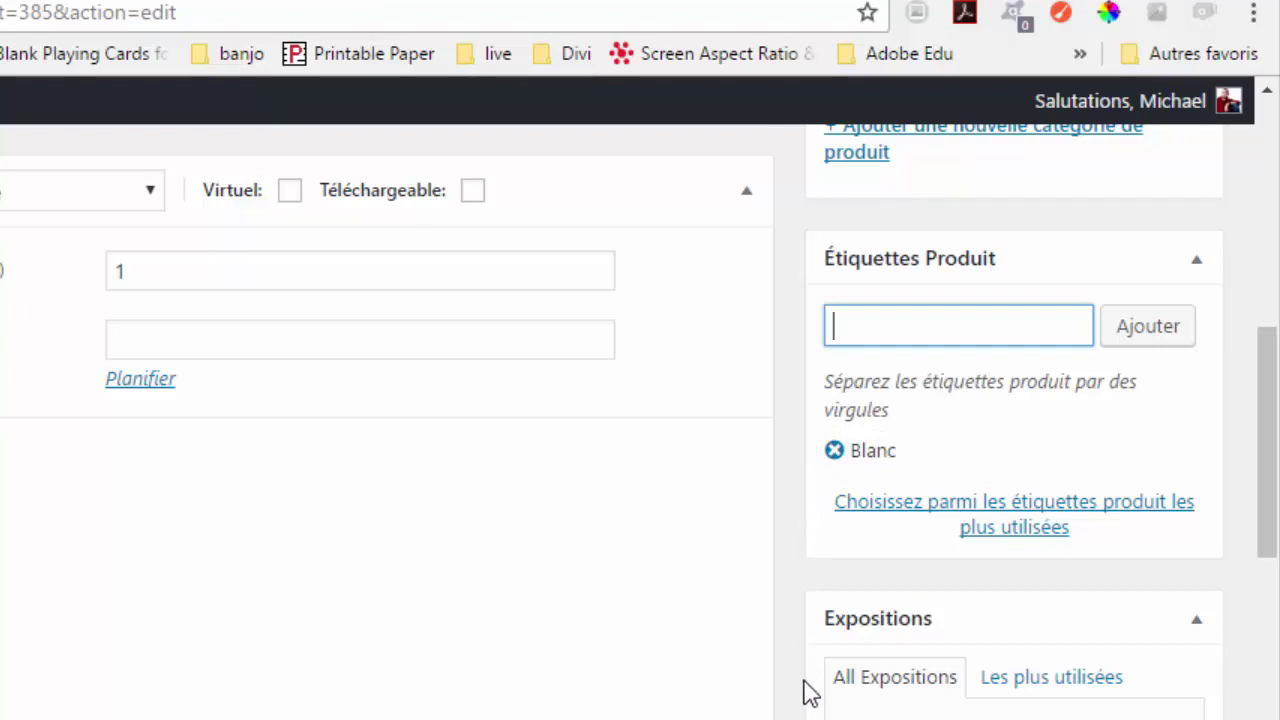
pyautogui.scroll(-2, 812, 700)
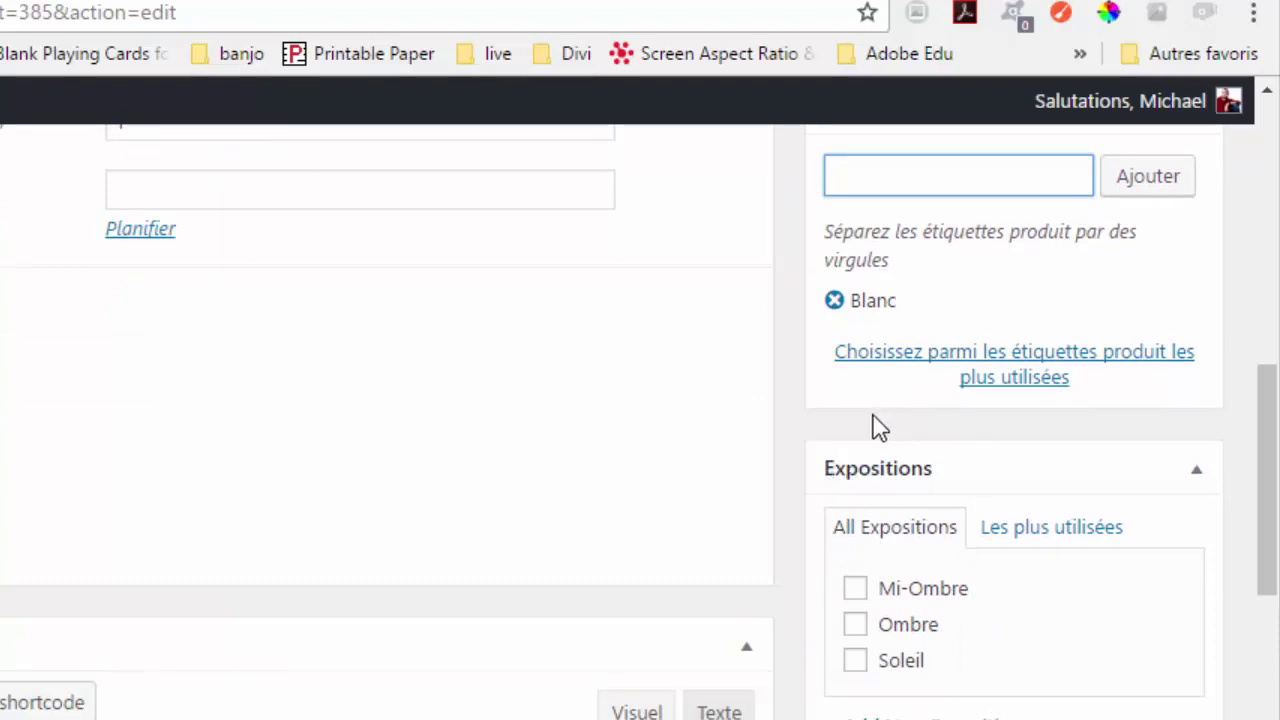
pyautogui.scroll(-4, 800, 638)
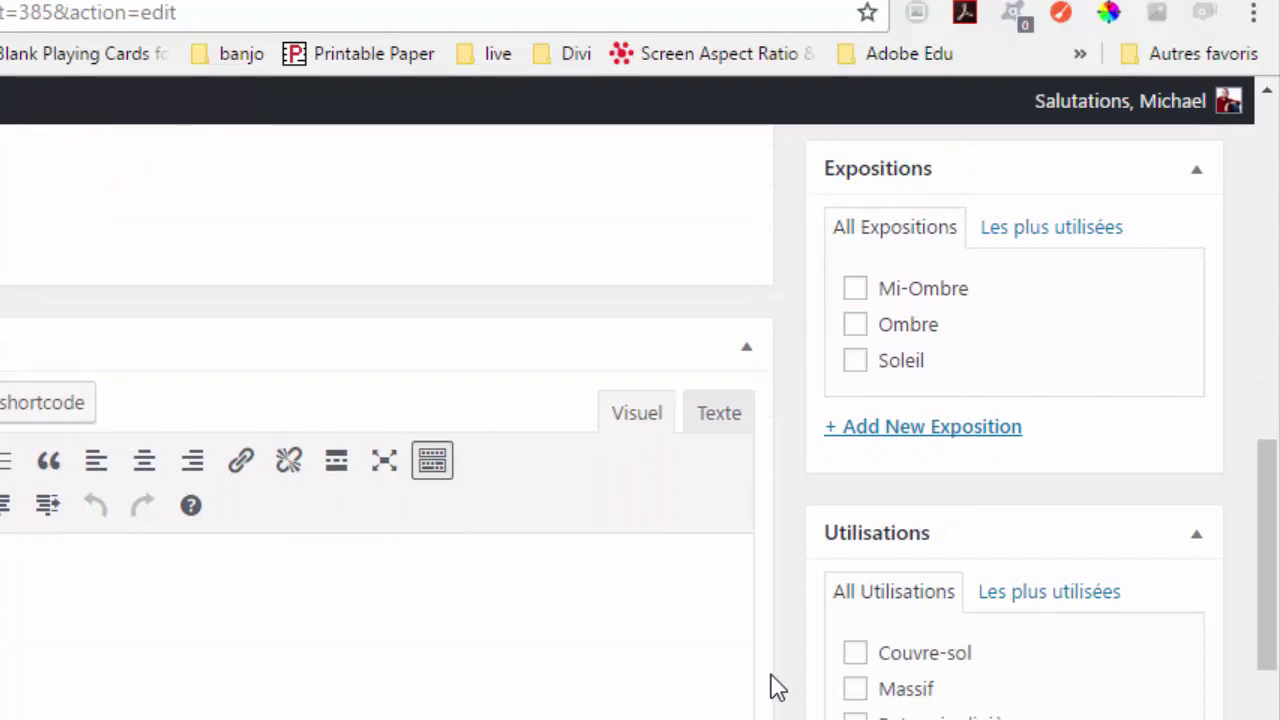
pyautogui.scroll(-2, 770, 690)
pyautogui.scroll(-2, 775, 706)
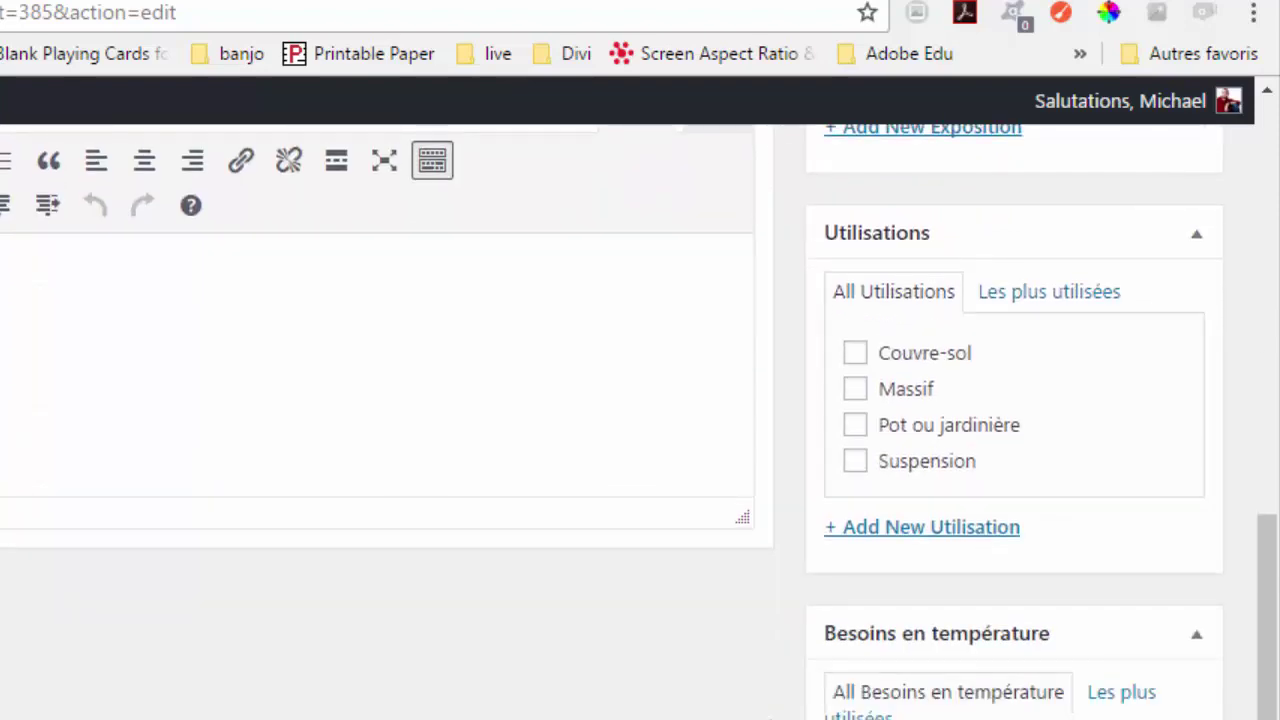
pyautogui.scroll(-1, 775, 710)
pyautogui.scroll(-1, 851, 703)
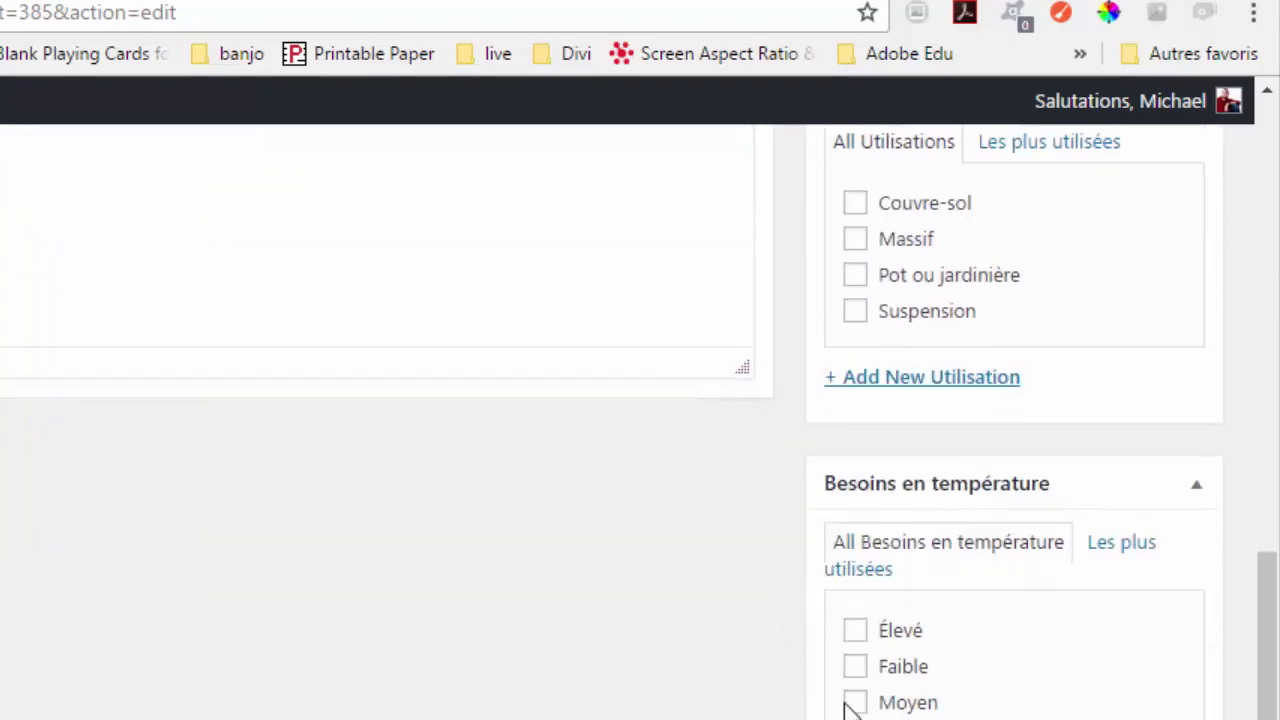
# Step: Try toggling the Couvre-sol use and the Faible temperature need for Bacopa blanc
pyautogui.click(864, 212)
pyautogui.click(864, 212)
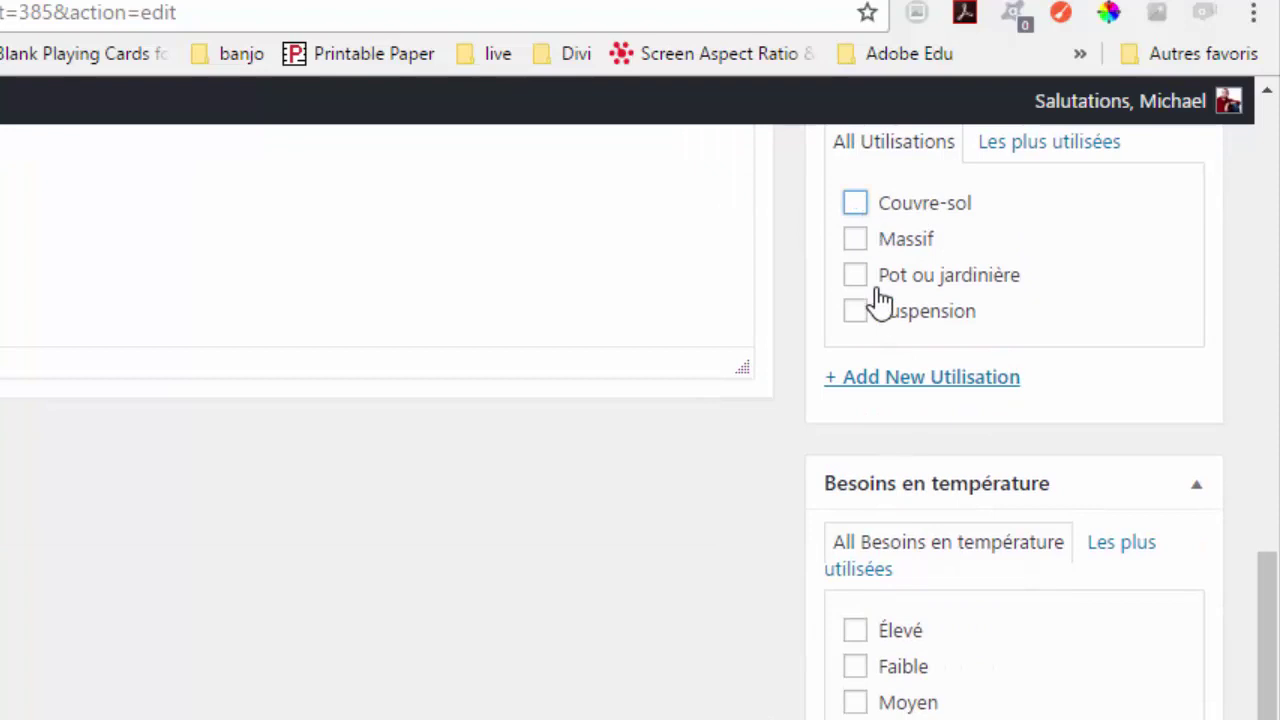
pyautogui.click(862, 676)
pyautogui.click(864, 678)
pyautogui.click(853, 674)
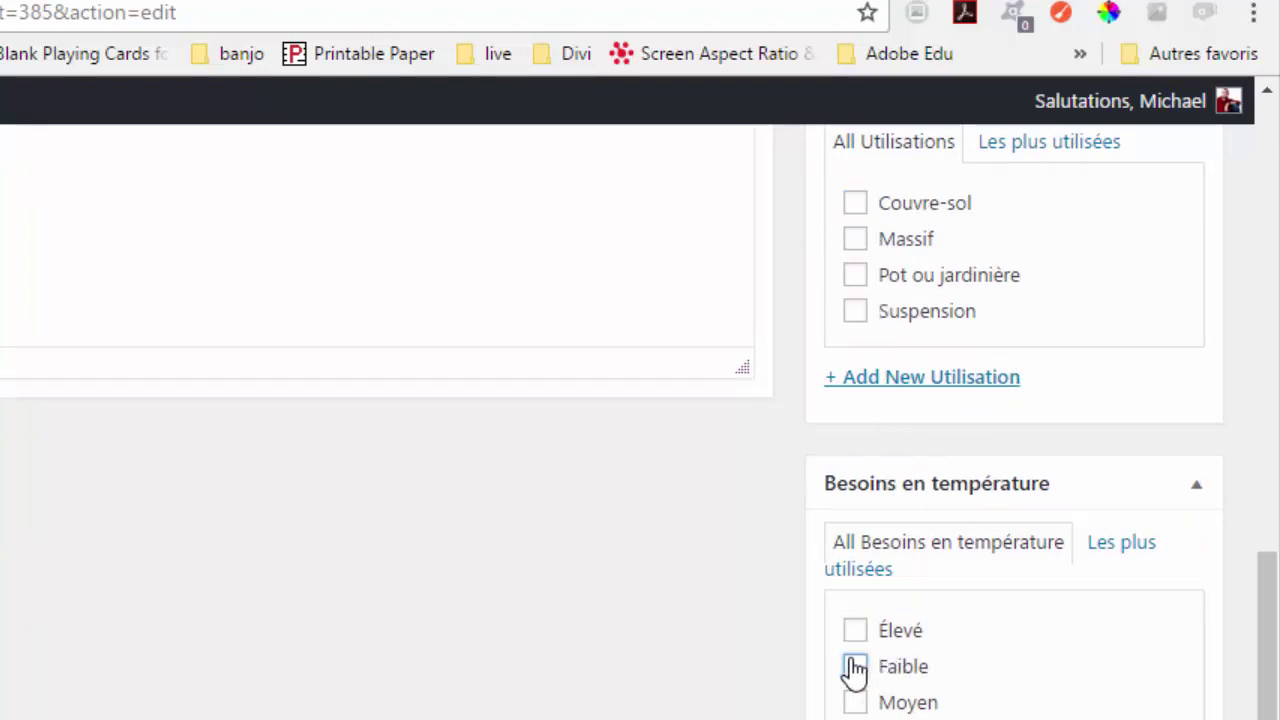
# Step: Examine Bacopa blanc's Besoins en température options, its product image and its Expositions options
pyautogui.click(853, 666)
pyautogui.scroll(-3, 853, 660)
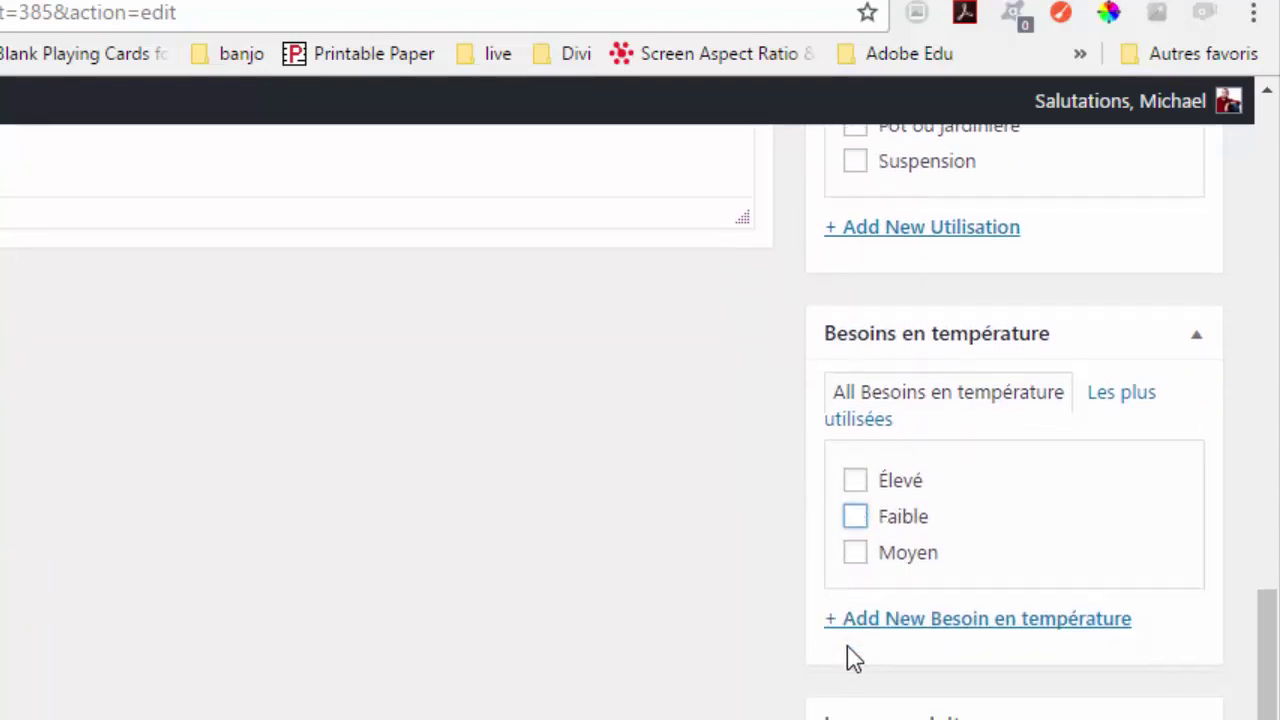
pyautogui.scroll(-3, 855, 668)
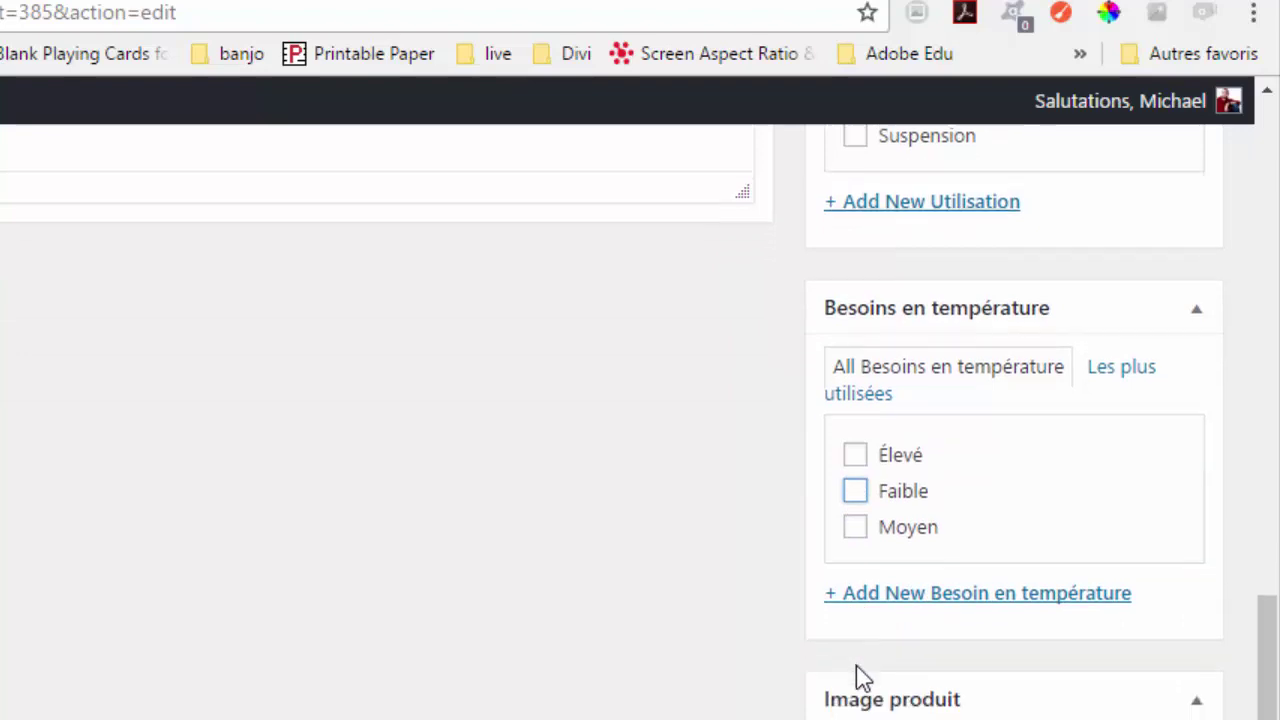
pyautogui.scroll(-3, 1015, 420)
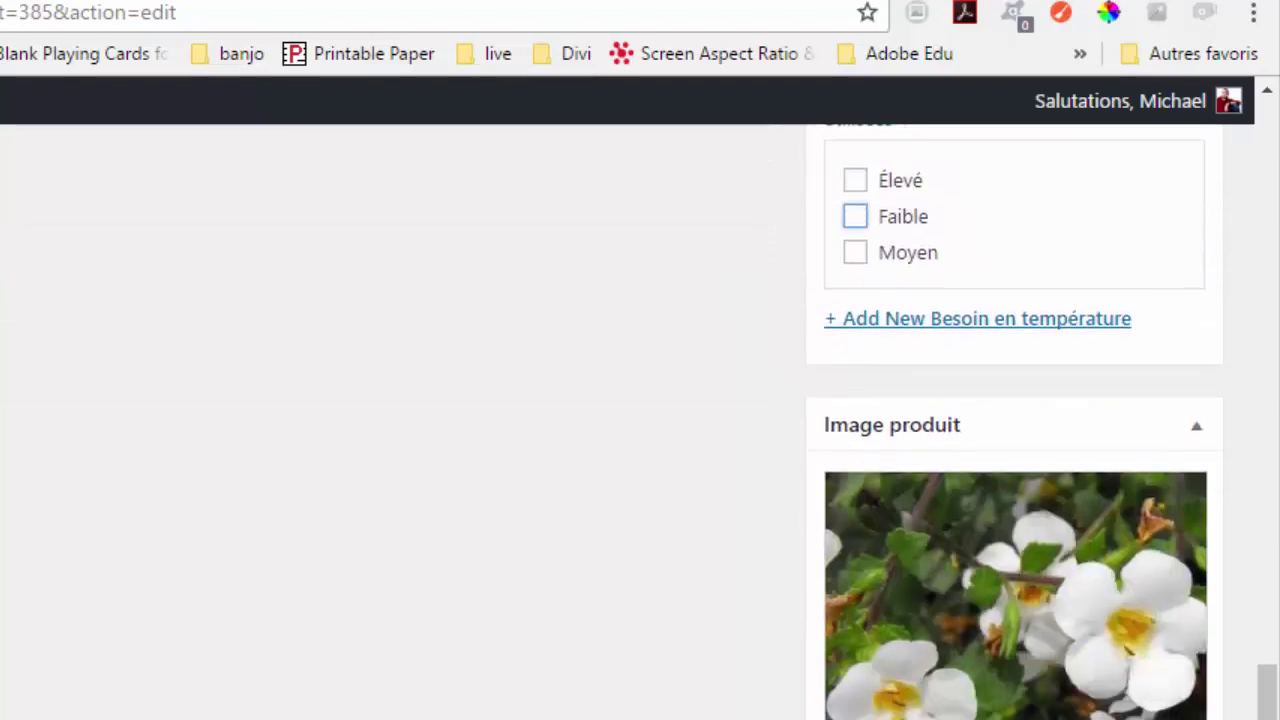
pyautogui.scroll(20, 640, 422)
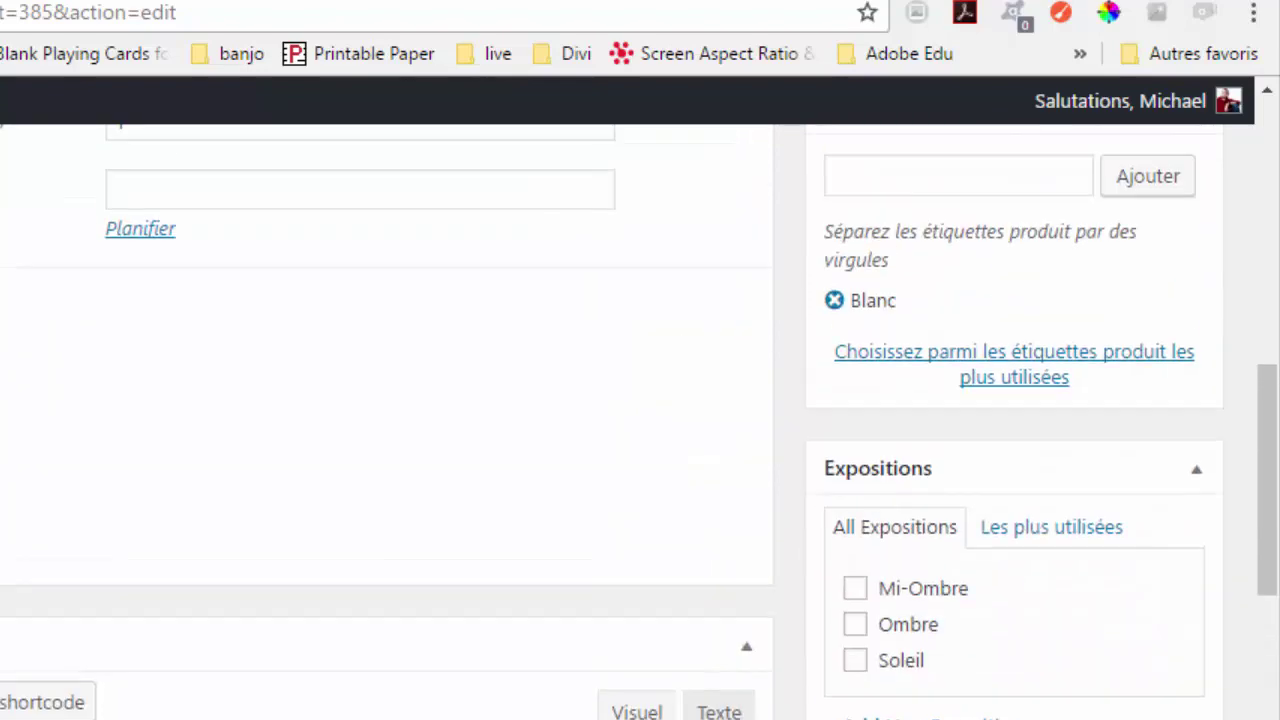
pyautogui.scroll(-4, 640, 422)
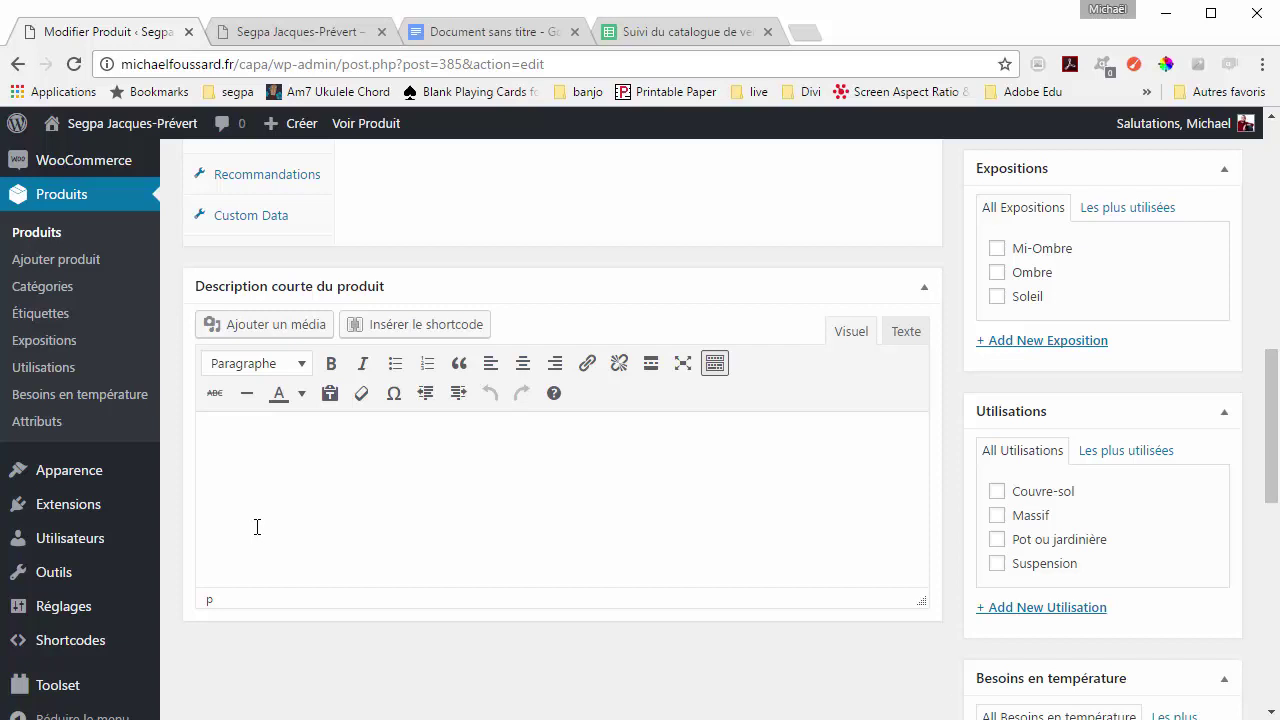
# Step: Switch to the Google Docs document on Bacopa and copy its full description, from "Cette petite vivace" to "l'excès d'humidité"
pyautogui.click(483, 40)
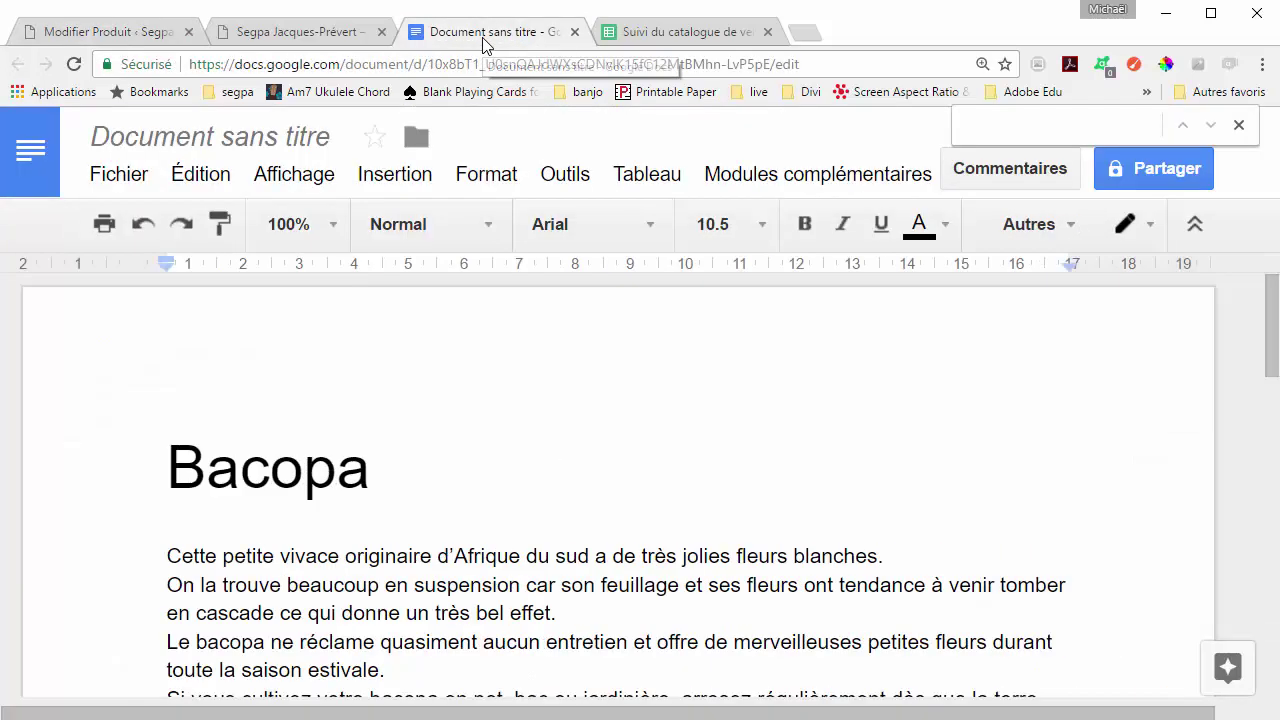
pyautogui.scroll(-2, 434, 489)
pyautogui.scroll(-2, 409, 587)
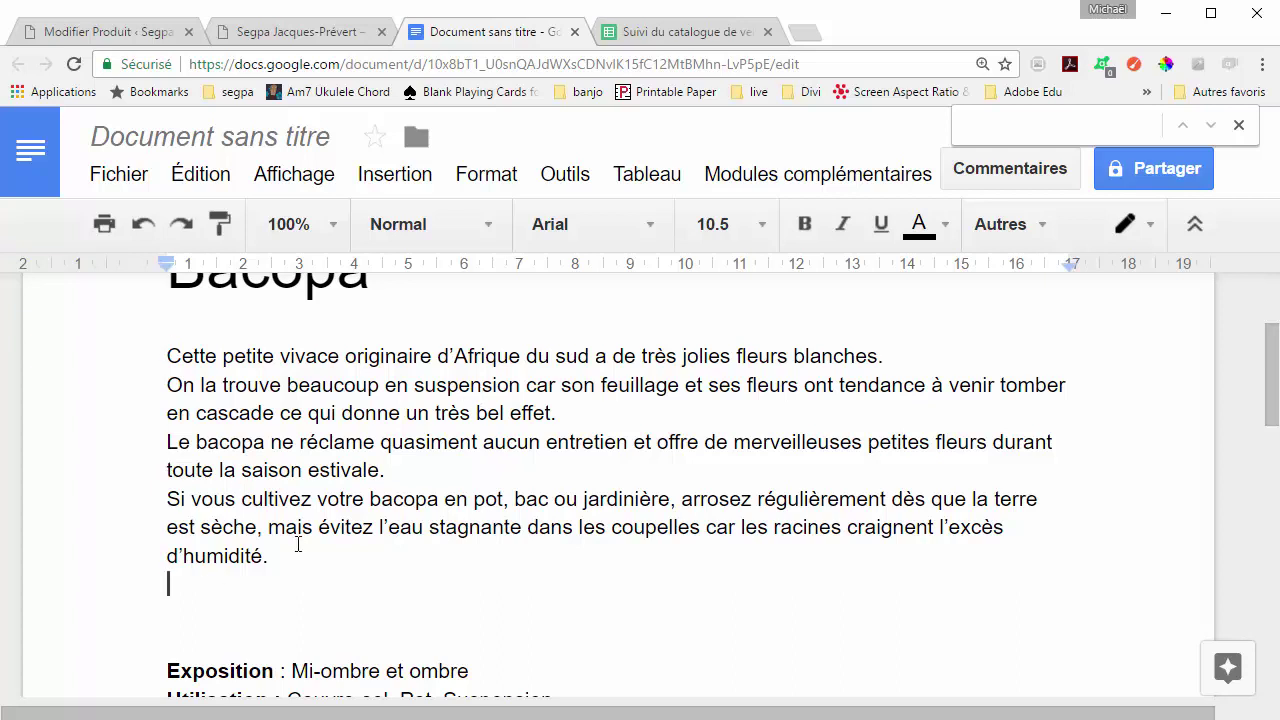
pyautogui.moveTo(275, 556); pyautogui.dragTo(197, 527)
pyautogui.moveTo(161, 478); pyautogui.dragTo(155, 358)
pyautogui.hotkey('ctrl', 'c')
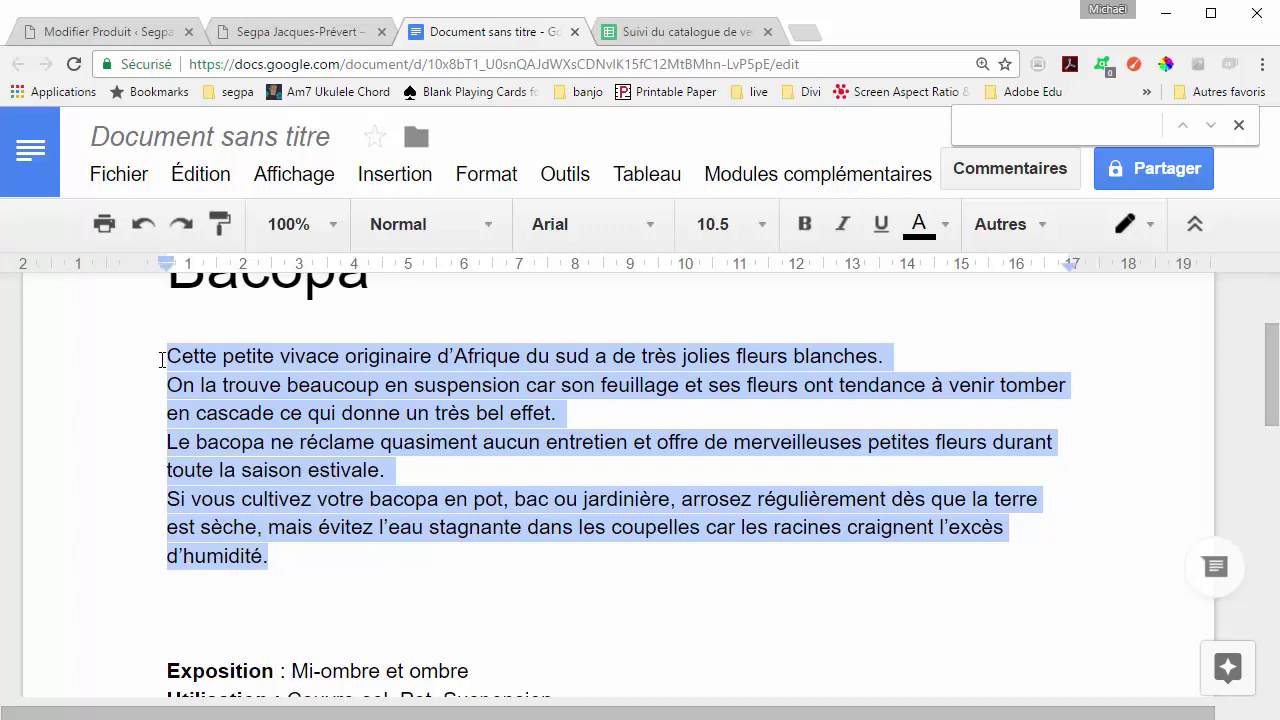
# Step: Return to the Bacopa blanc product in WordPress and paste the copied text as its short description
pyautogui.click(262, 34)
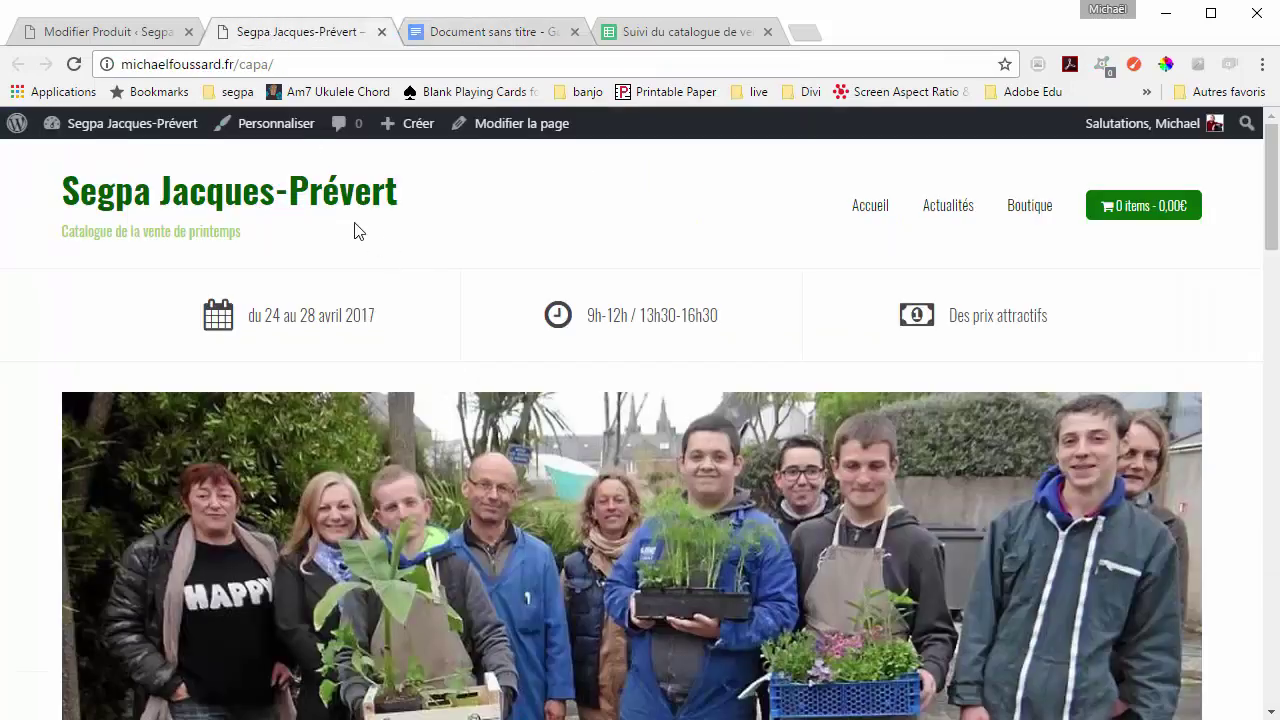
pyautogui.click(135, 35)
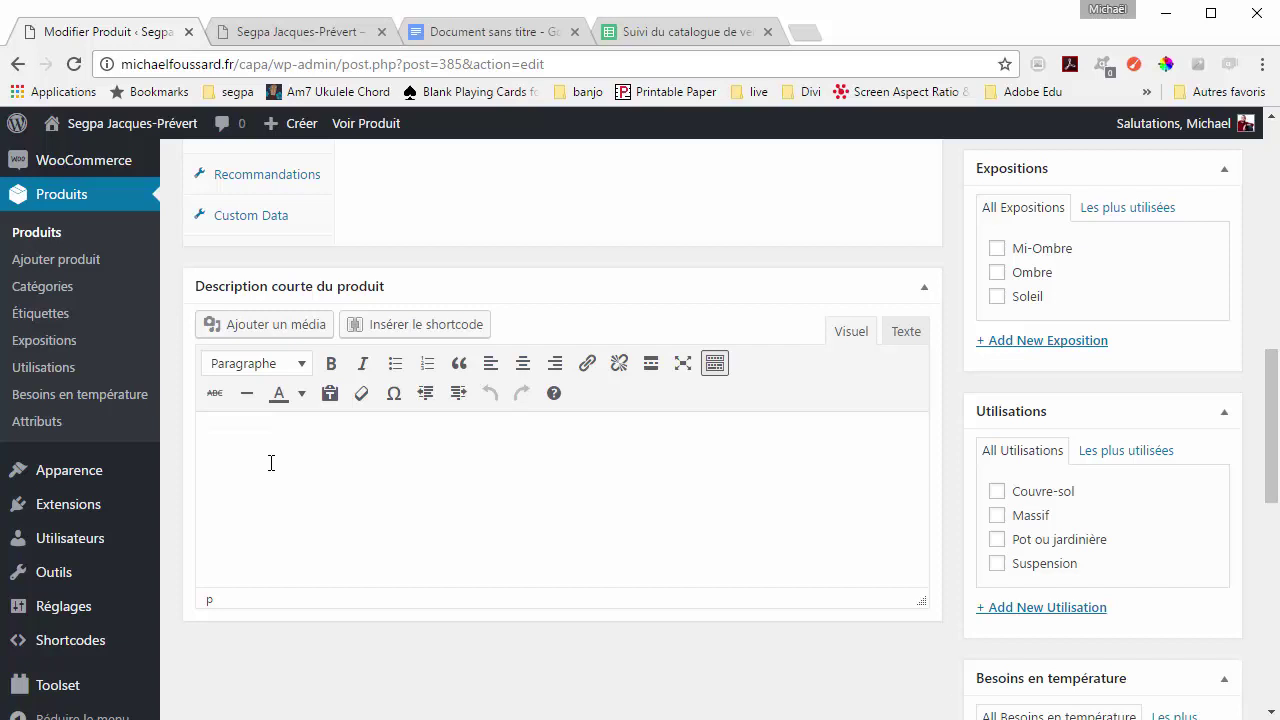
pyautogui.hotkey('ctrl', 'v')
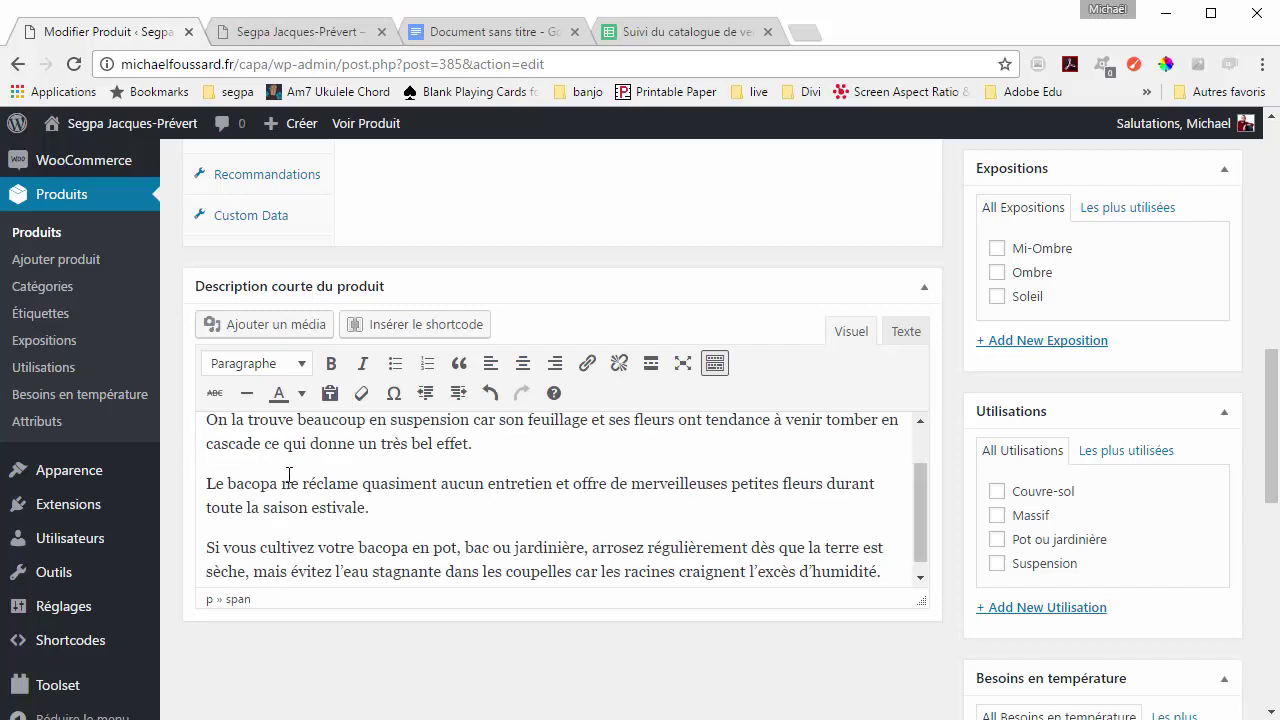
pyautogui.scroll(2, 290, 474)
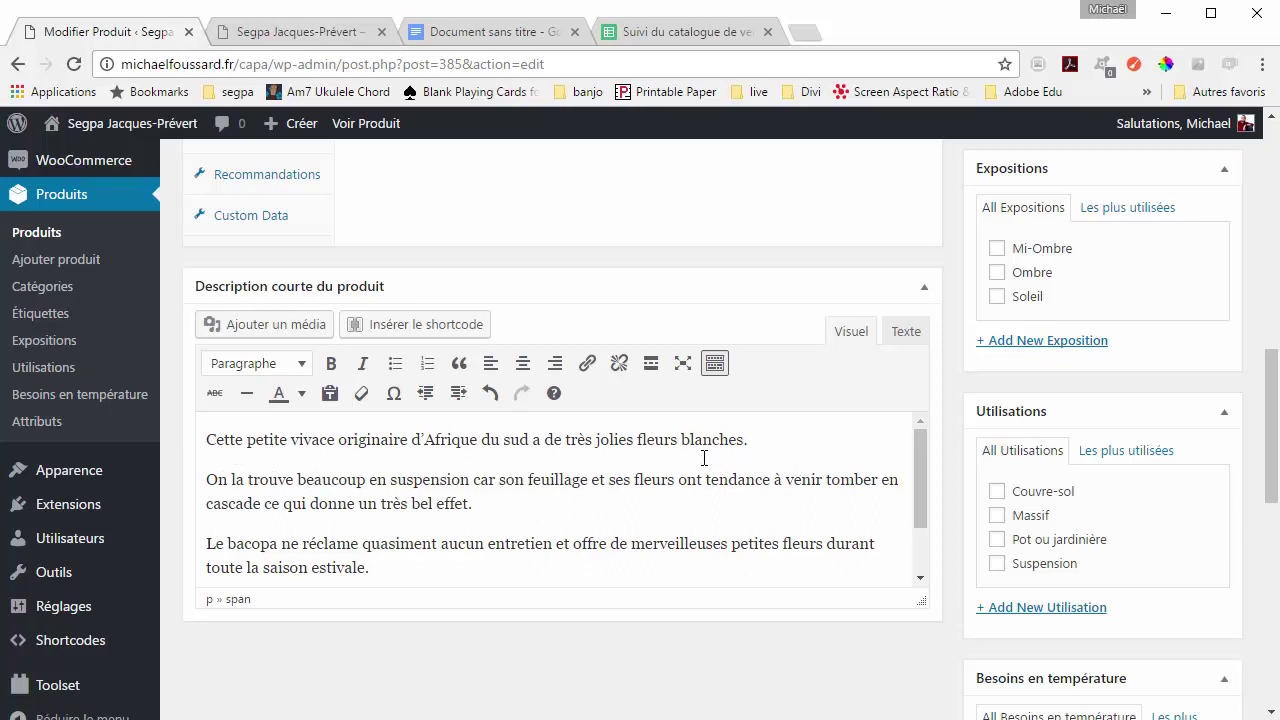
# Step: Check the pasted short description, including the word "blanches", against the product's title, price and tag
pyautogui.moveTo(678, 439); pyautogui.dragTo(746, 439)
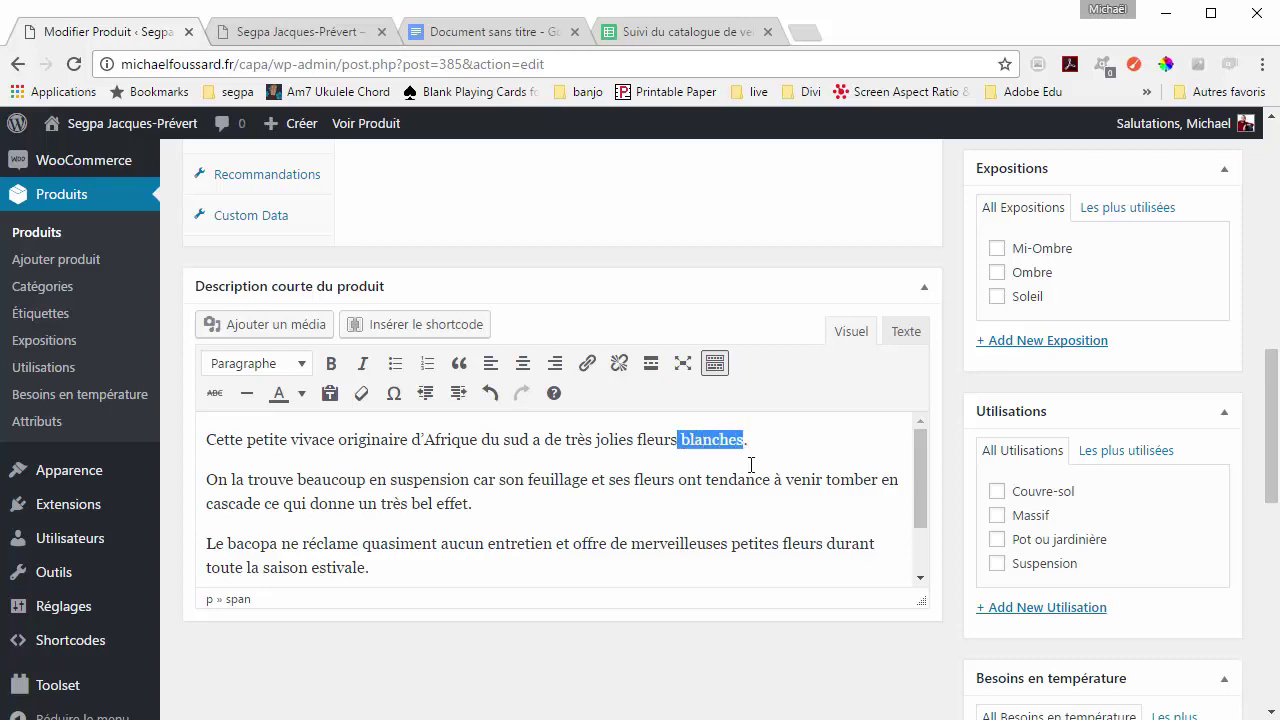
pyautogui.scroll(15, 749, 477)
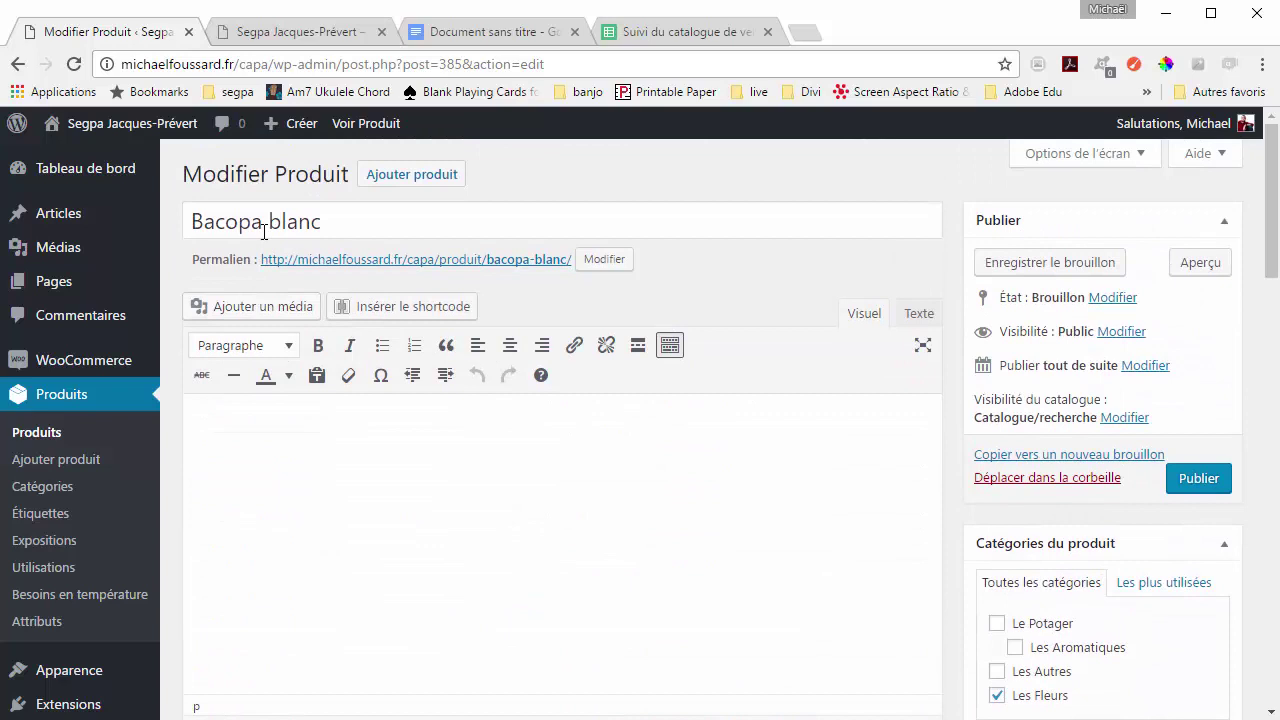
pyautogui.scroll(-3, 634, 537)
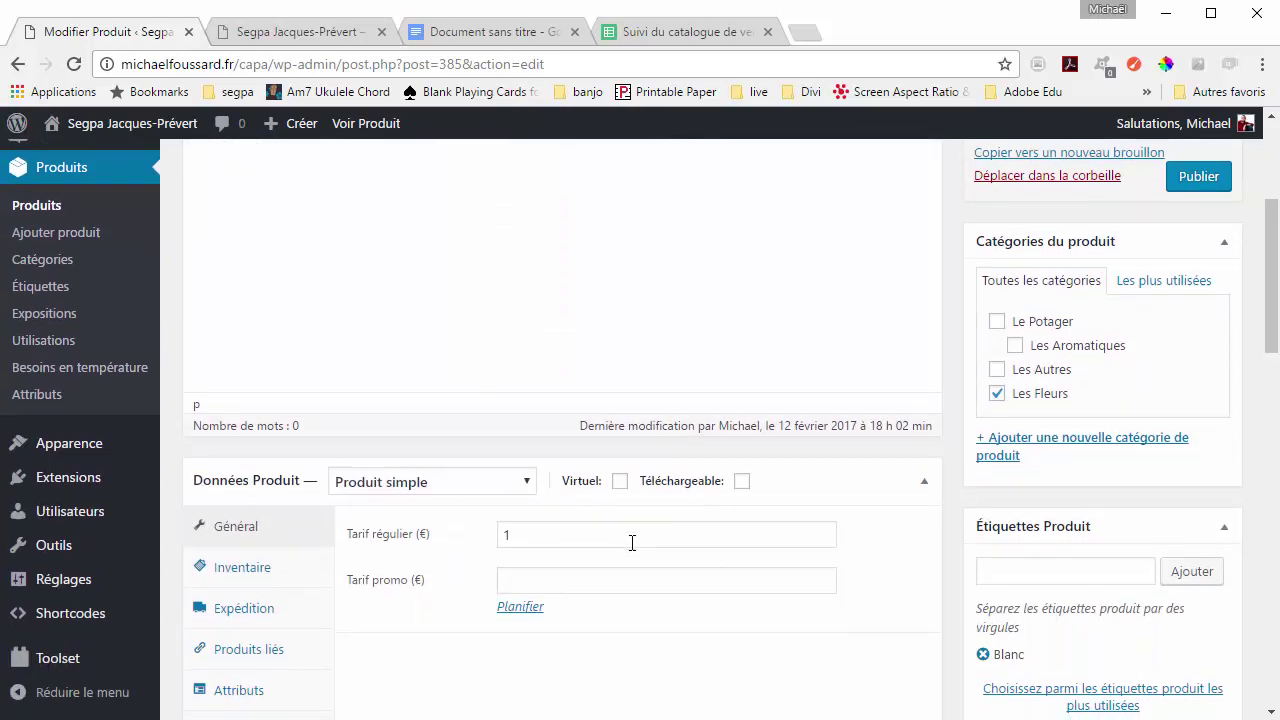
pyautogui.scroll(-5, 632, 543)
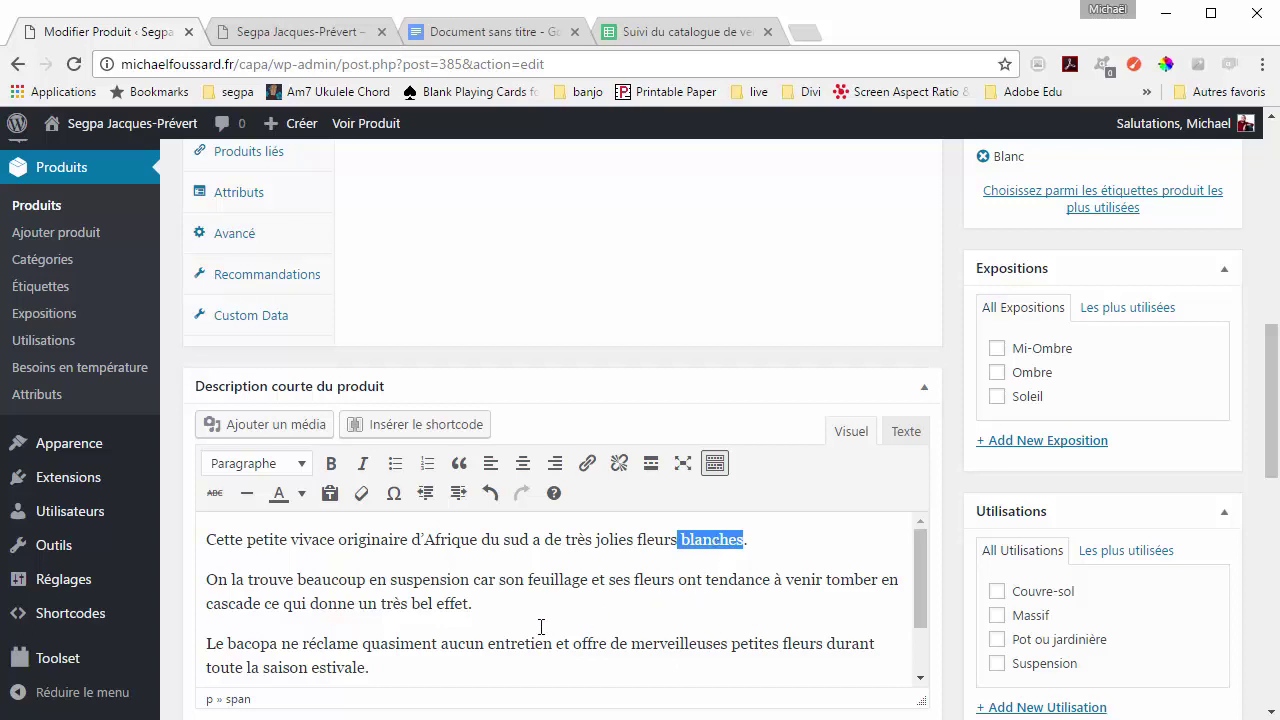
pyautogui.click(422, 544)
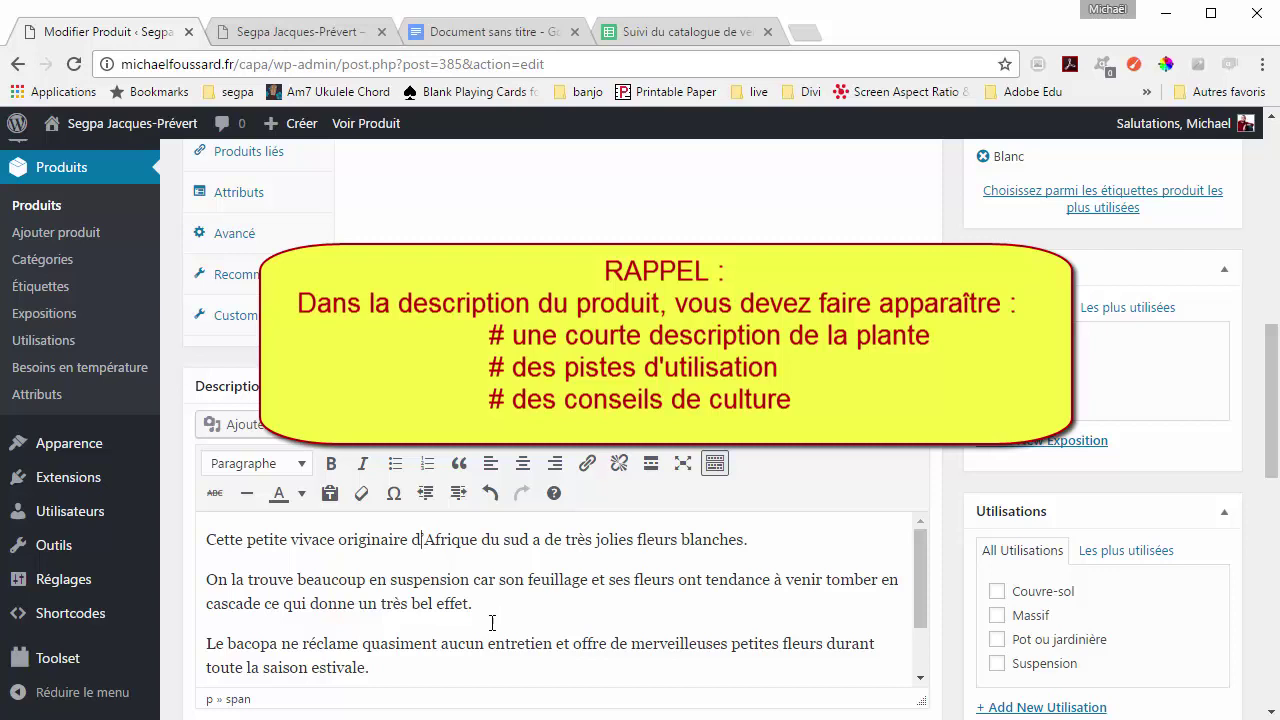
pyautogui.scroll(-1, 492, 623)
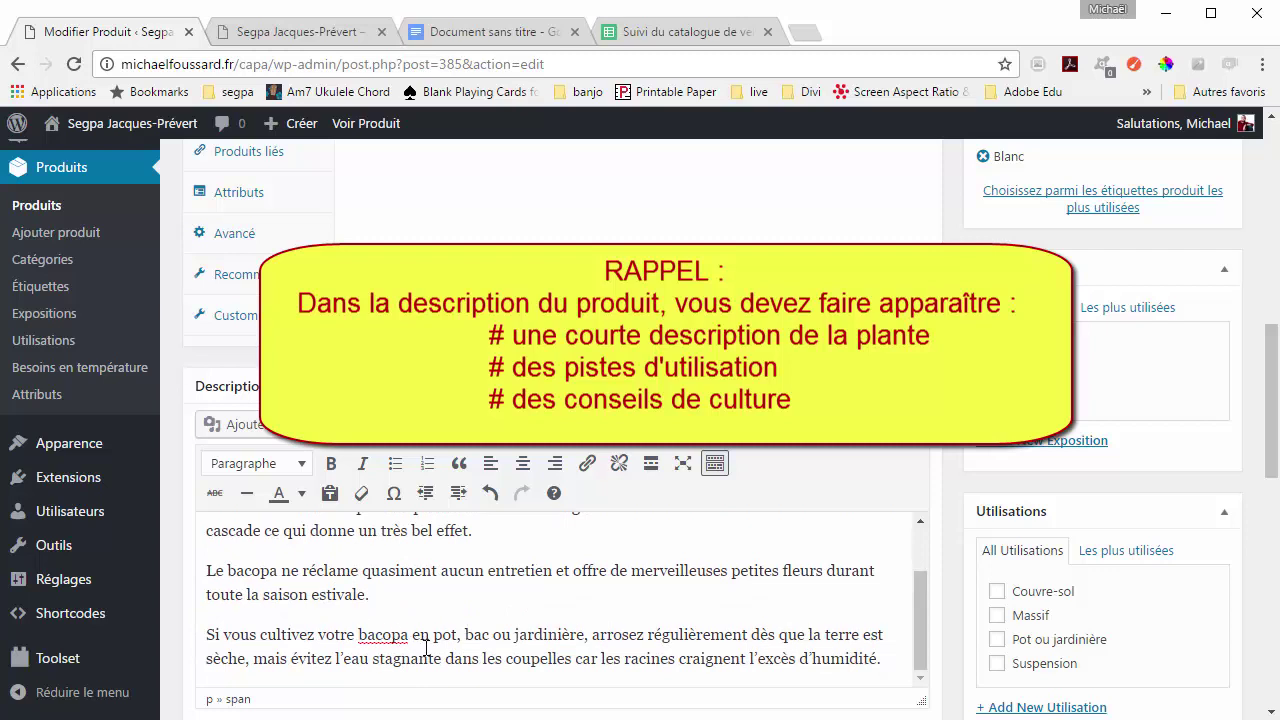
pyautogui.scroll(-1, 429, 655)
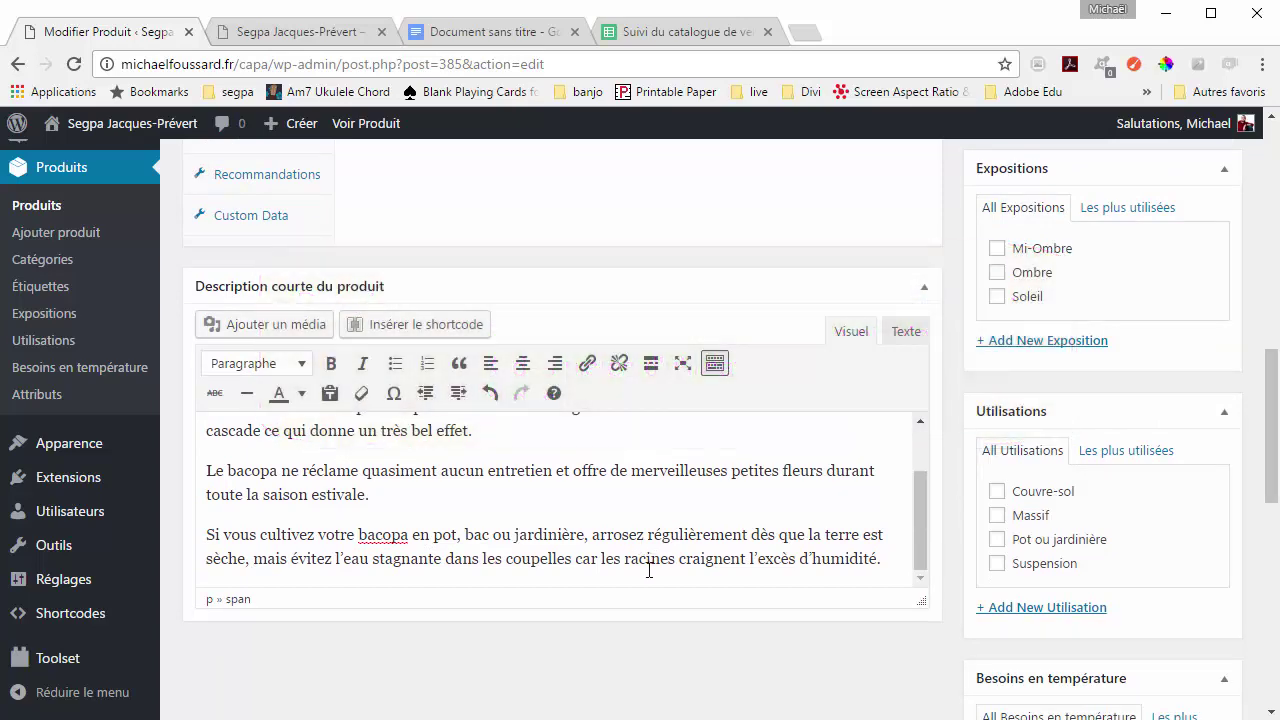
# Step: Consult the exposure in the Google Docs document and assign Ombre and Mi-Ombre to Bacopa blanc in WordPress
pyautogui.click(490, 32)
pyautogui.scroll(-1, 279, 573)
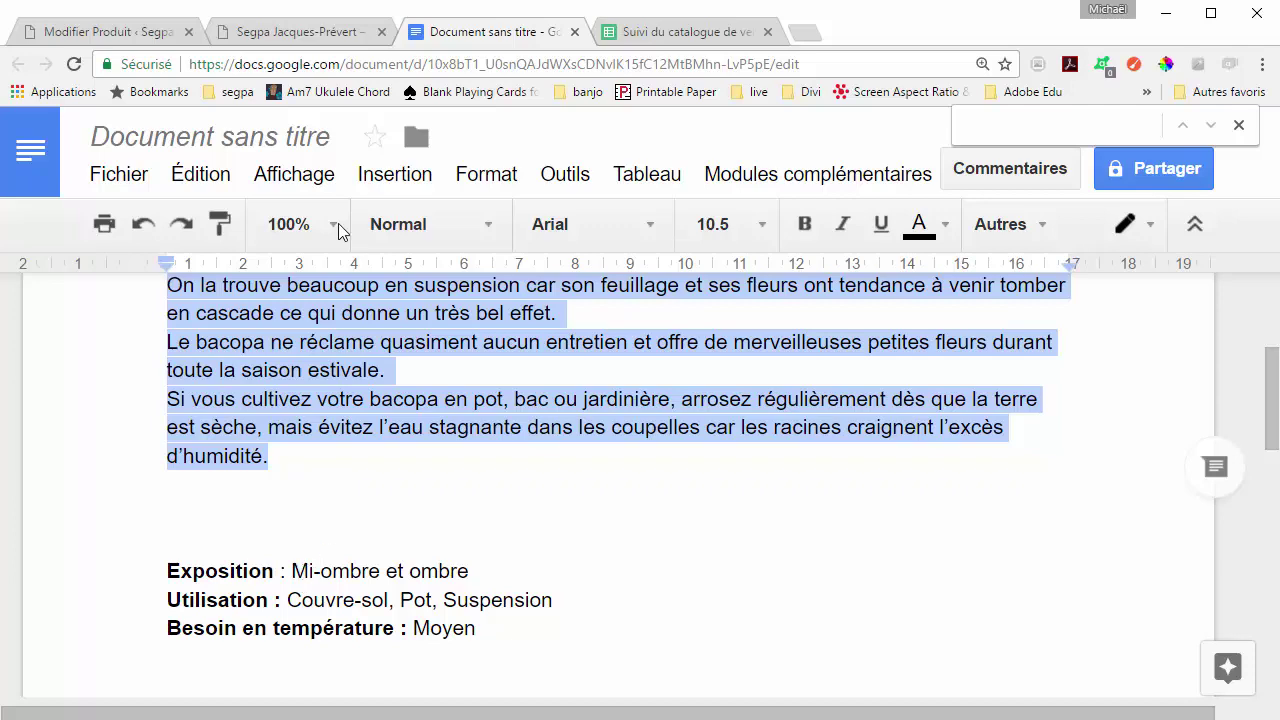
pyautogui.click(157, 37)
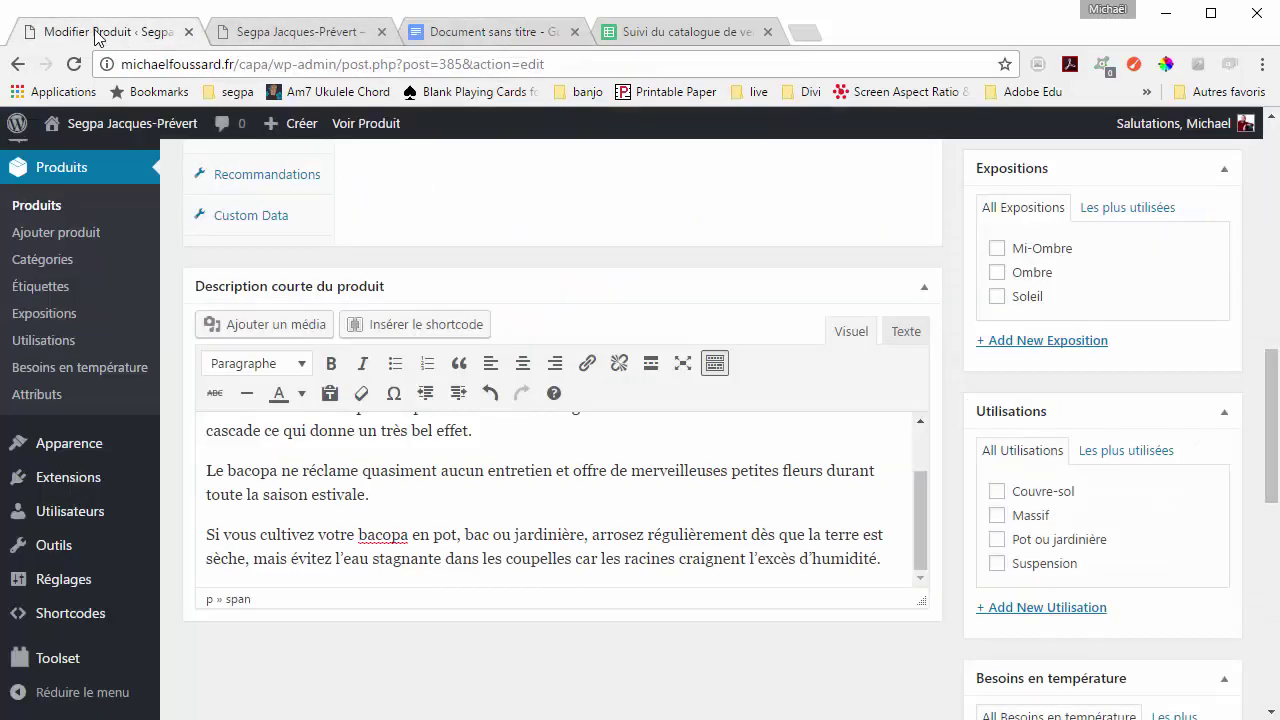
pyautogui.scroll(1, 1000, 380)
pyautogui.click(996, 373)
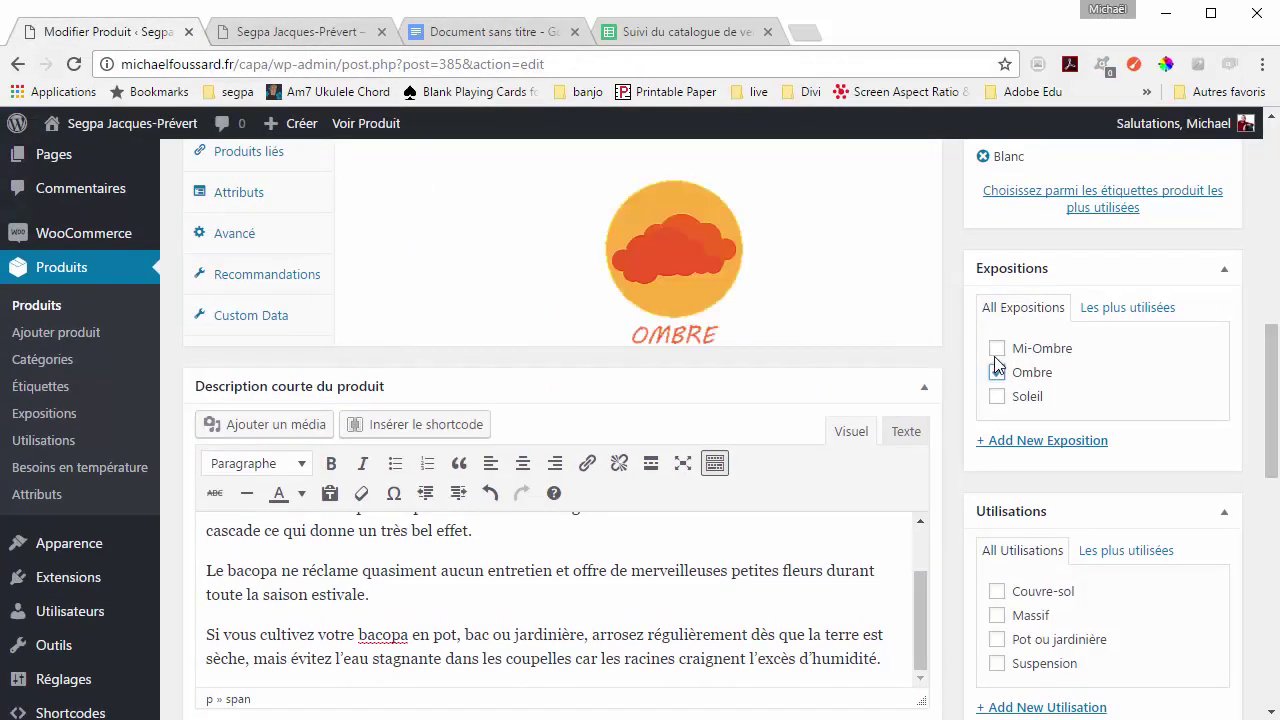
pyautogui.click(997, 349)
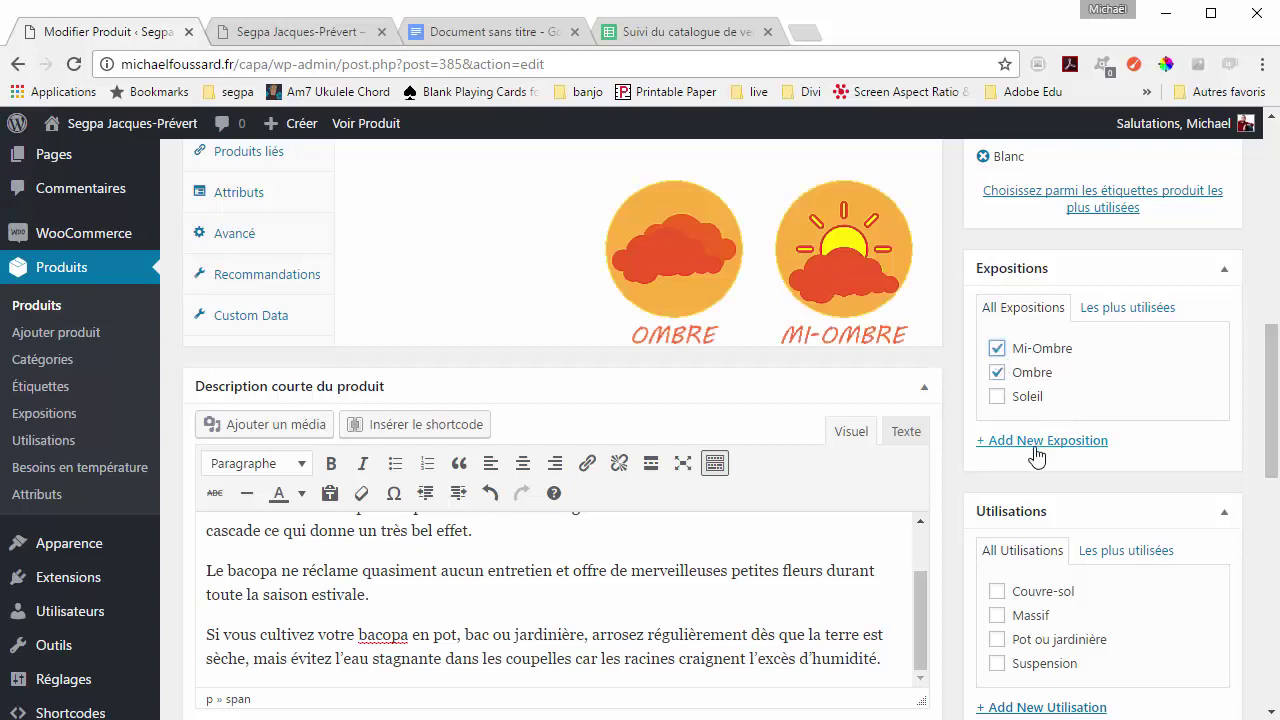
# Step: Following the Google Docs document, assign the uses Couvre-sol, Pot ou jardinière and Suspension and the temperature need Moyen to the WordPress product
pyautogui.click(450, 37)
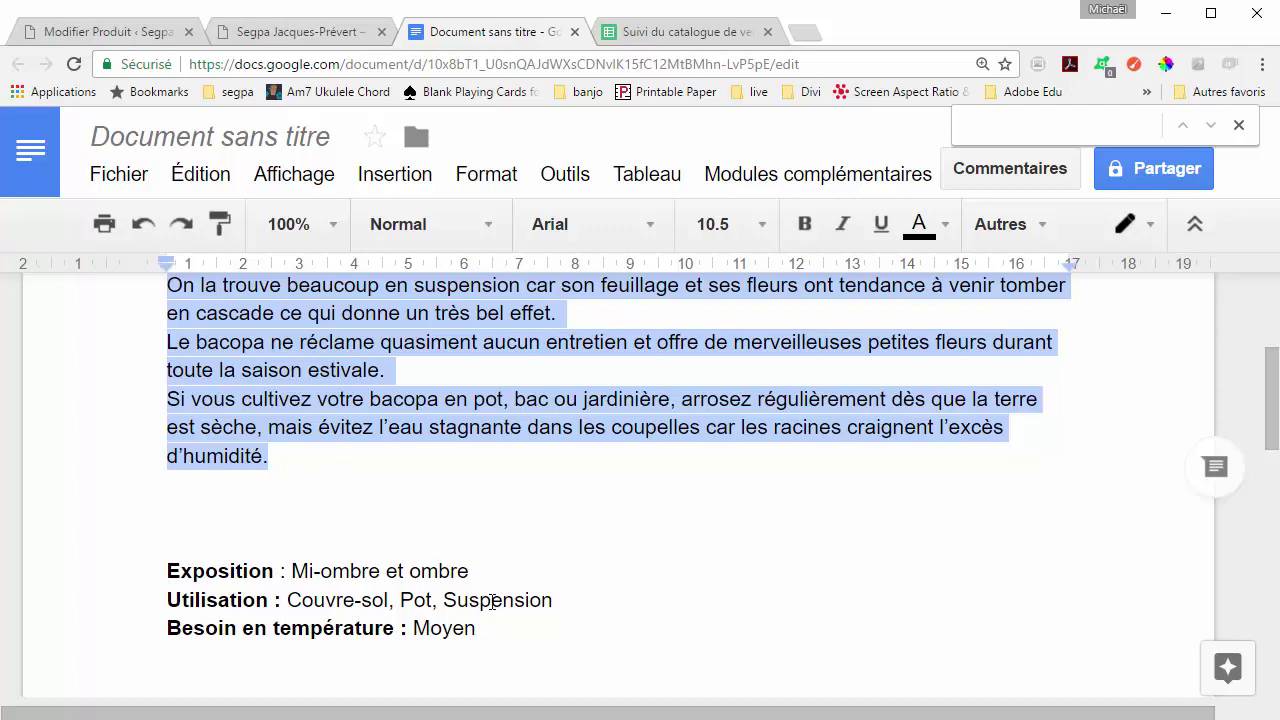
pyautogui.click(110, 33)
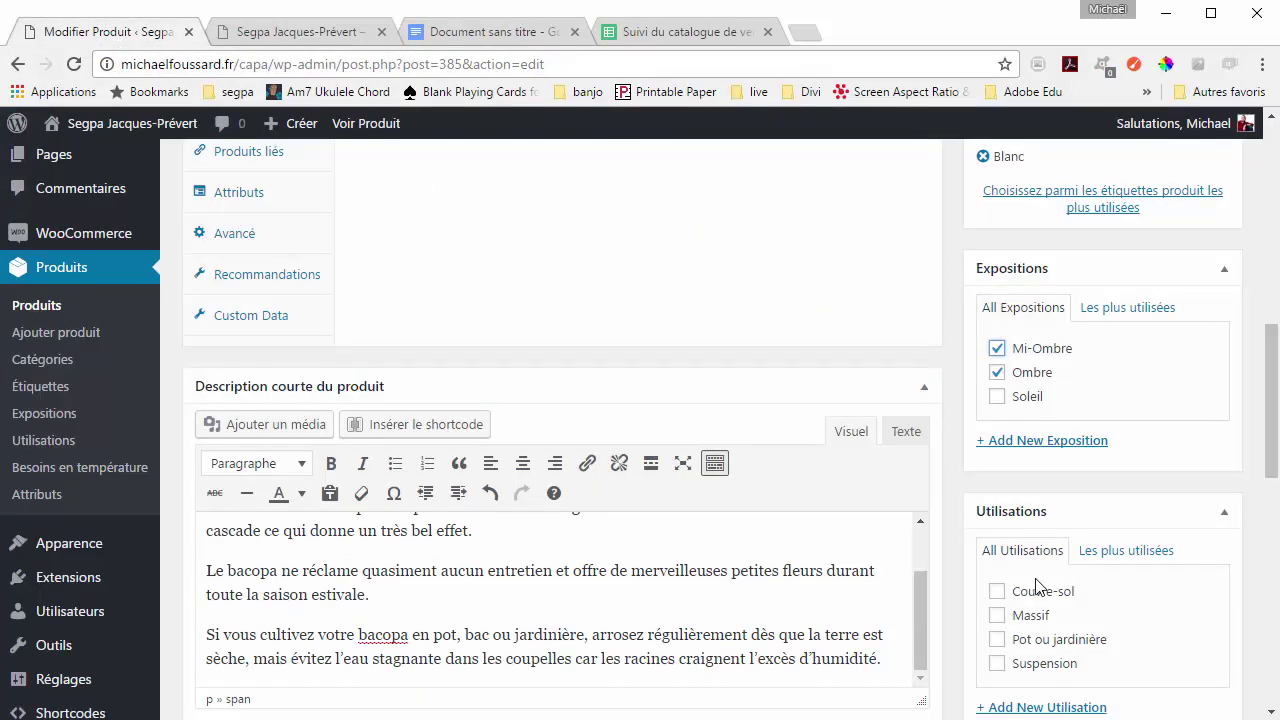
pyautogui.click(997, 591)
pyautogui.click(997, 639)
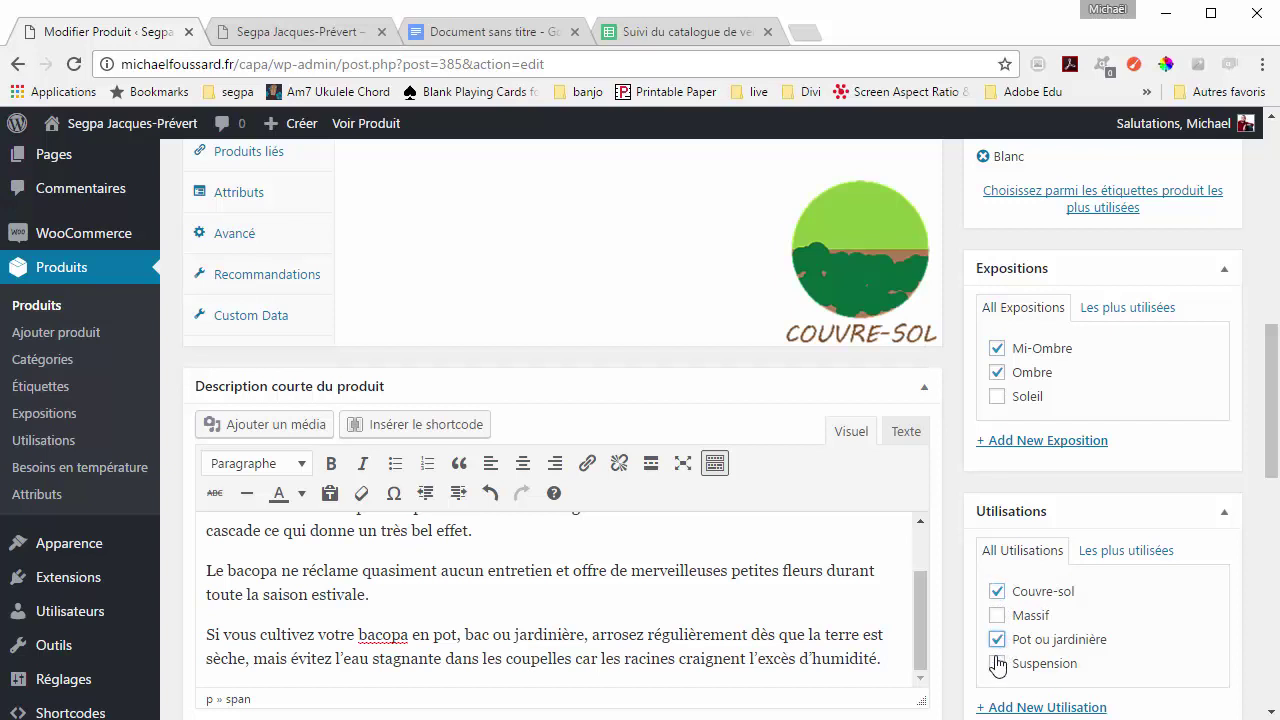
pyautogui.click(997, 663)
pyautogui.scroll(-3, 1097, 588)
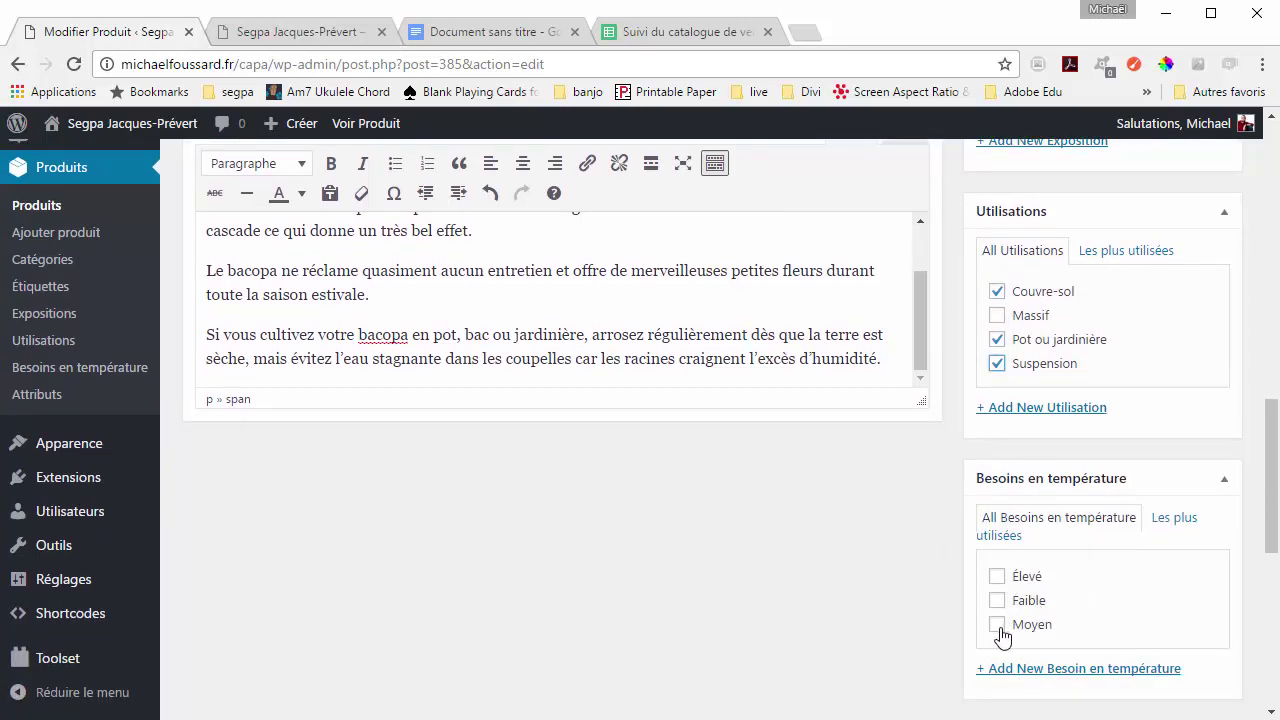
pyautogui.click(1000, 625)
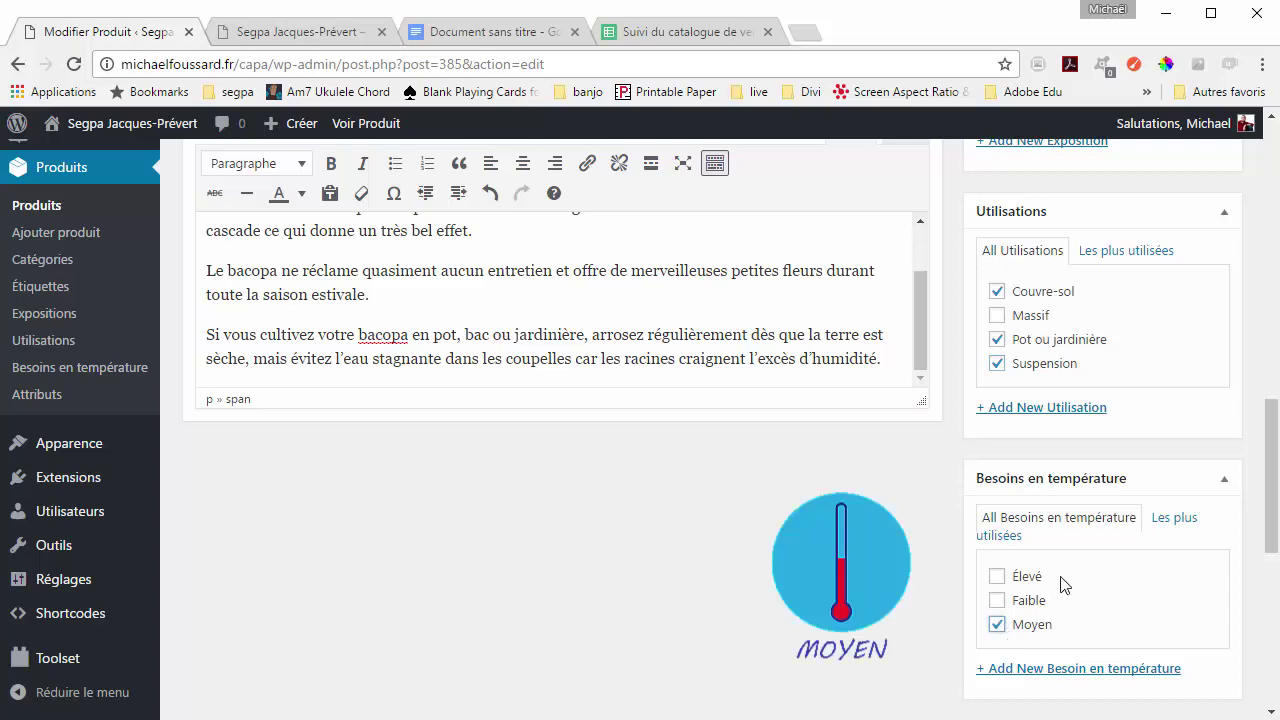
# Step: Recheck the Google Docs characteristics against the exposures, uses and temperature need chosen in WordPress, and view the product image
pyautogui.click(455, 36)
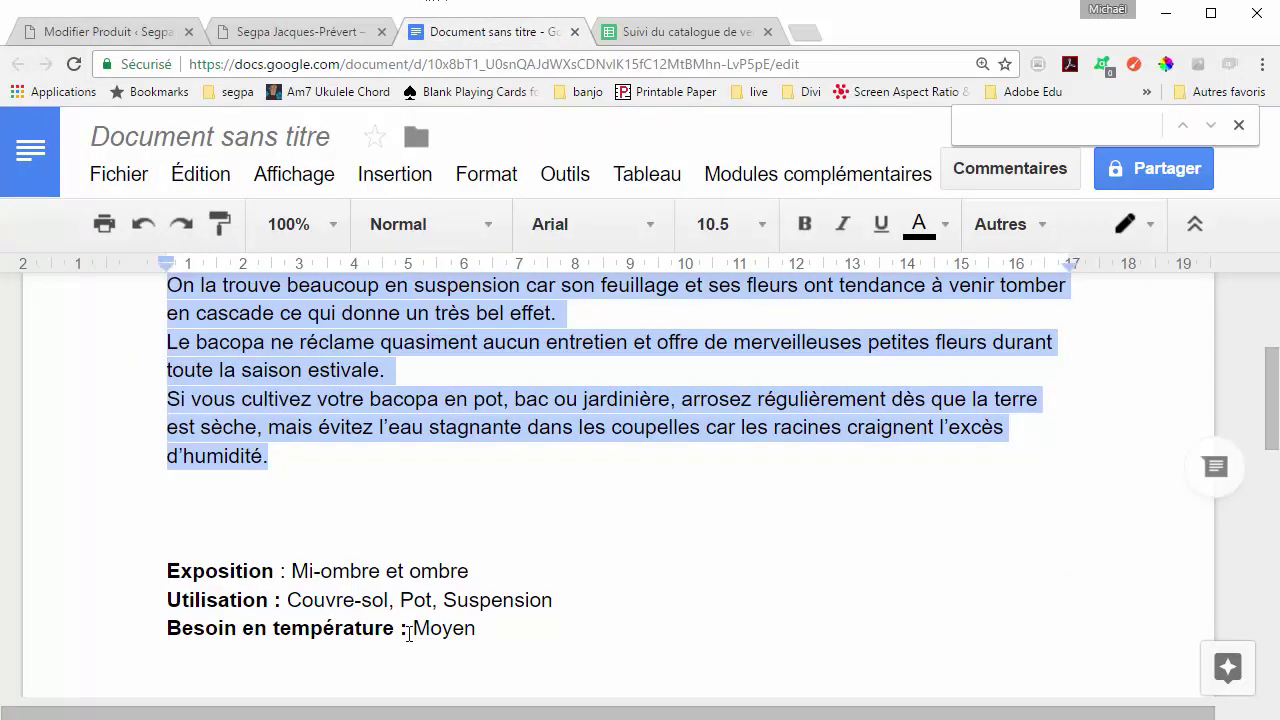
pyautogui.click(210, 340)
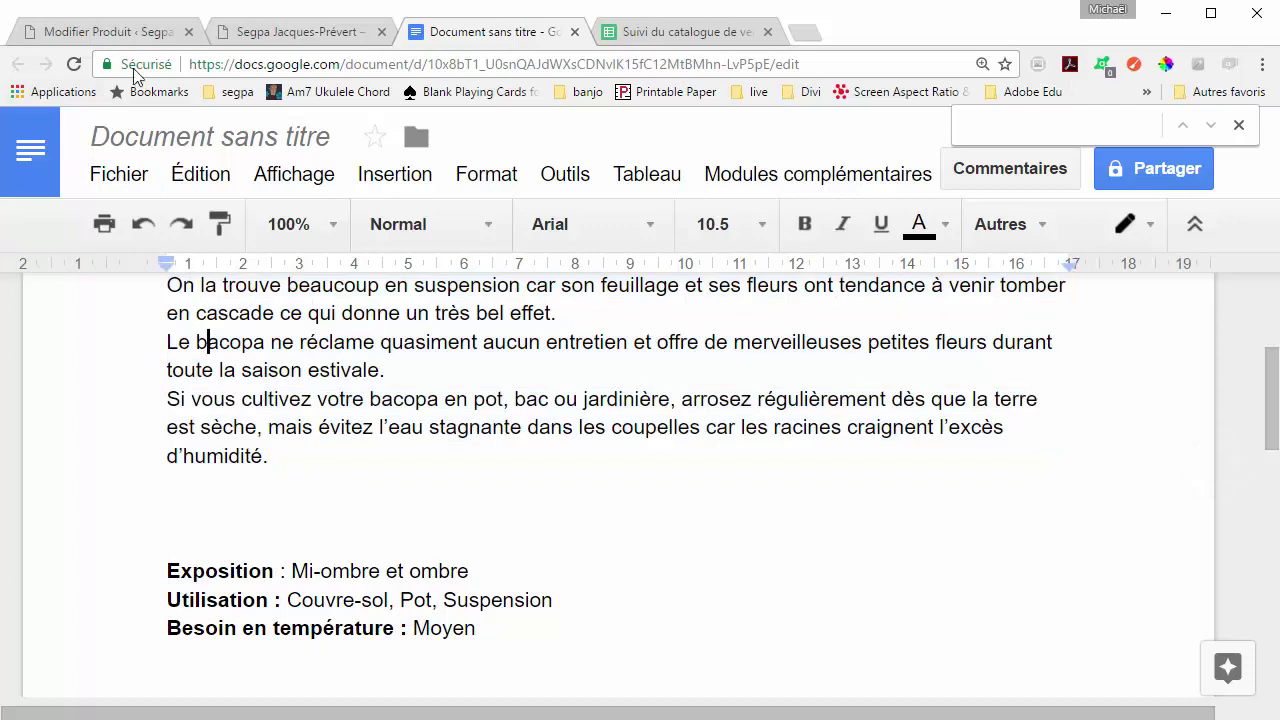
pyautogui.click(130, 34)
pyautogui.scroll(4, 1035, 592)
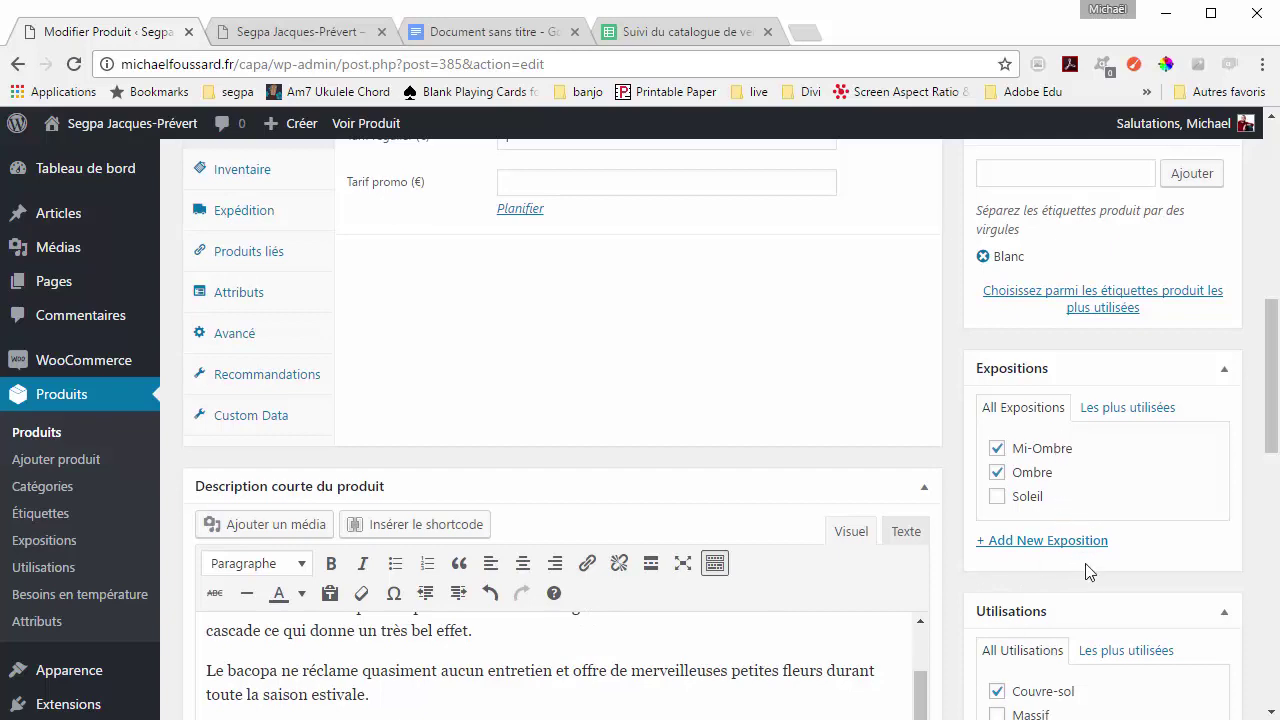
pyautogui.scroll(-4, 1086, 571)
pyautogui.scroll(-5, 1085, 612)
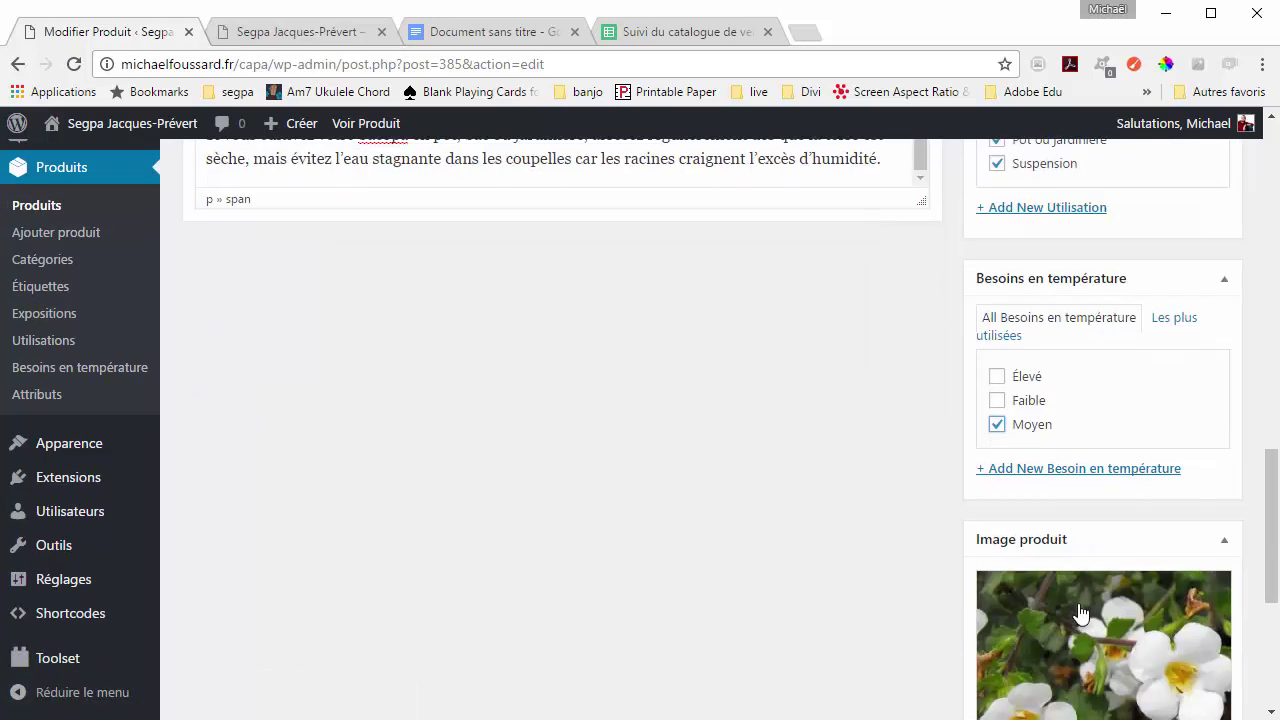
# Step: Save the Bacopa blanc product as a draft
pyautogui.scroll(10, 1062, 612)
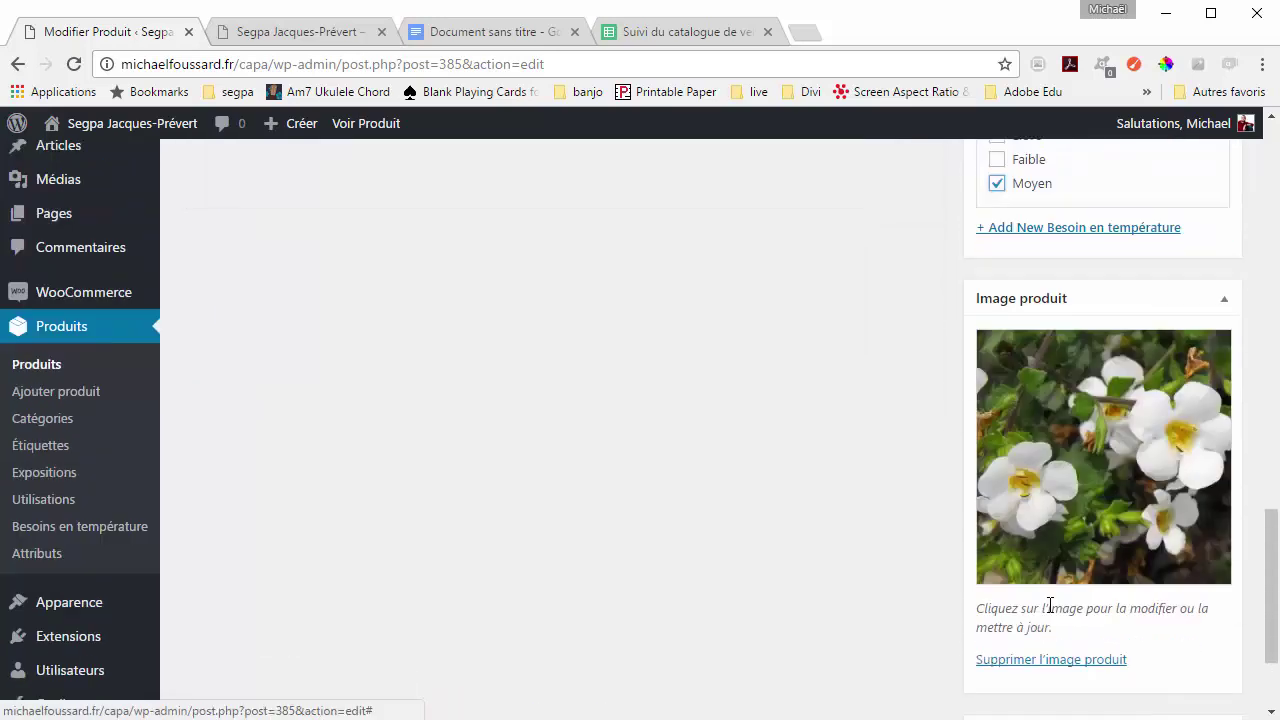
pyautogui.scroll(2, 1047, 597)
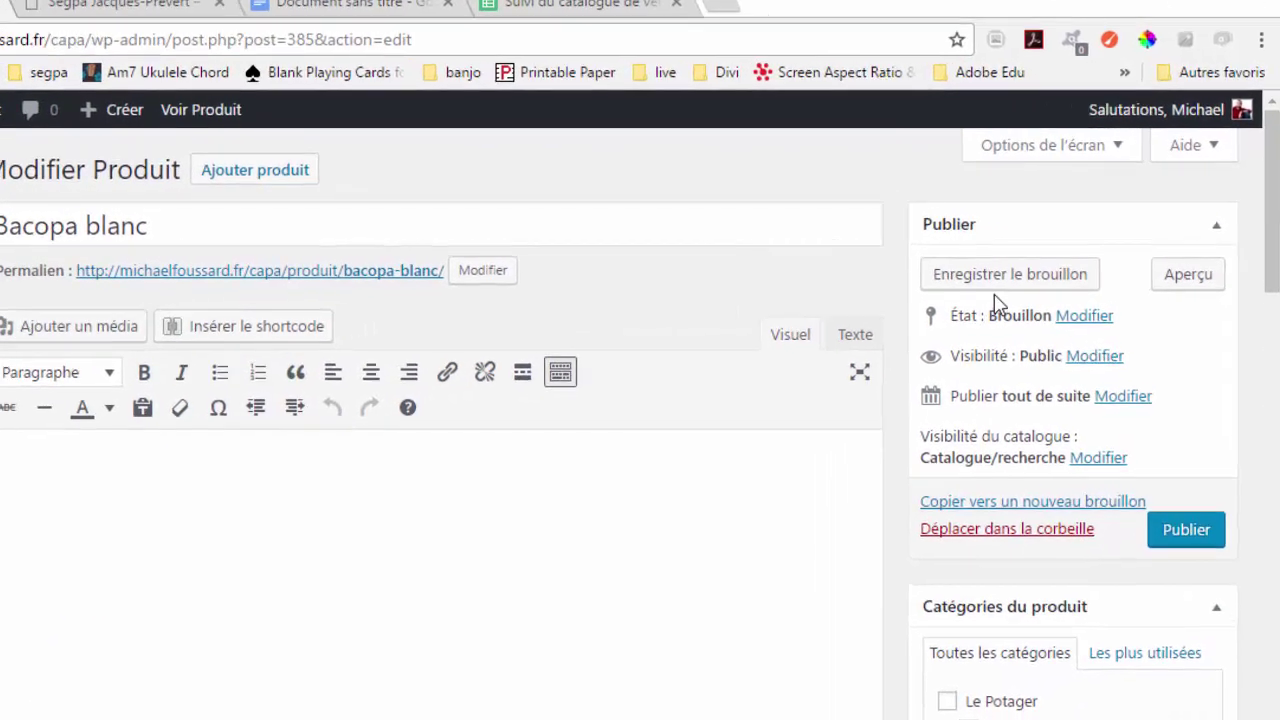
pyautogui.click(930, 300)
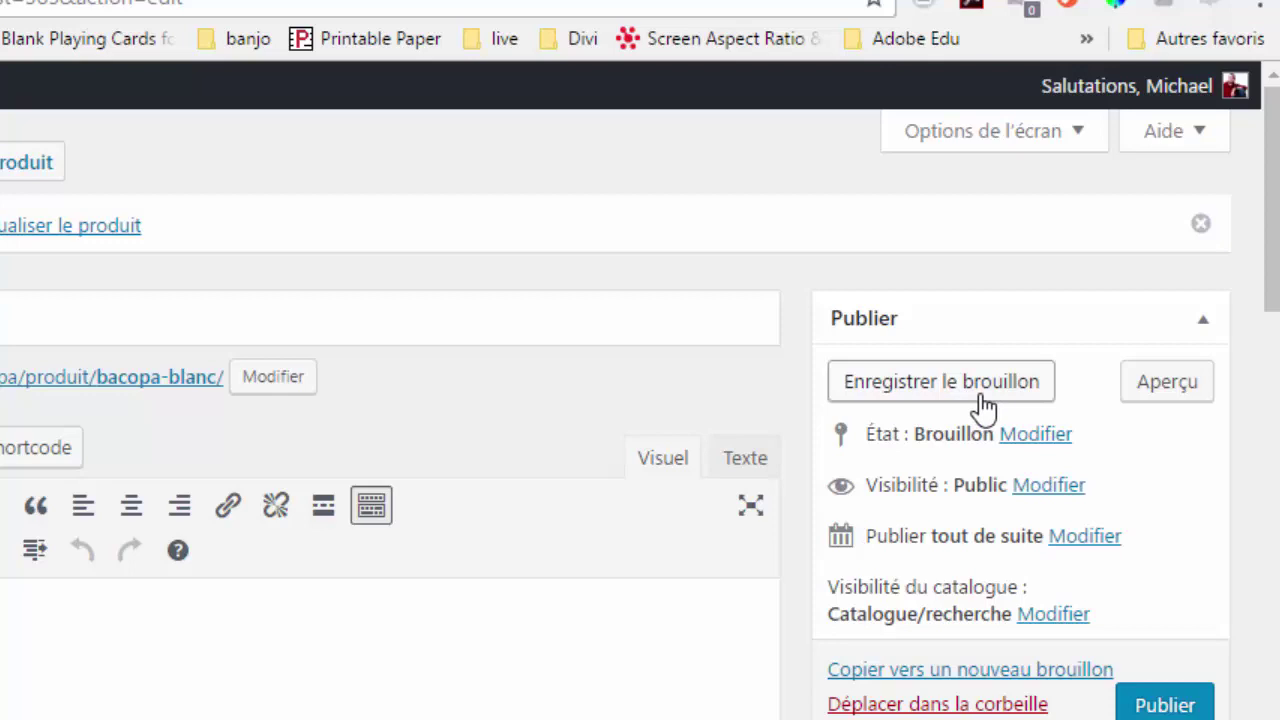
# Step: Change the Bacopa blanc product's status to En attente de relecture and submit it for review
pyautogui.click(1049, 440)
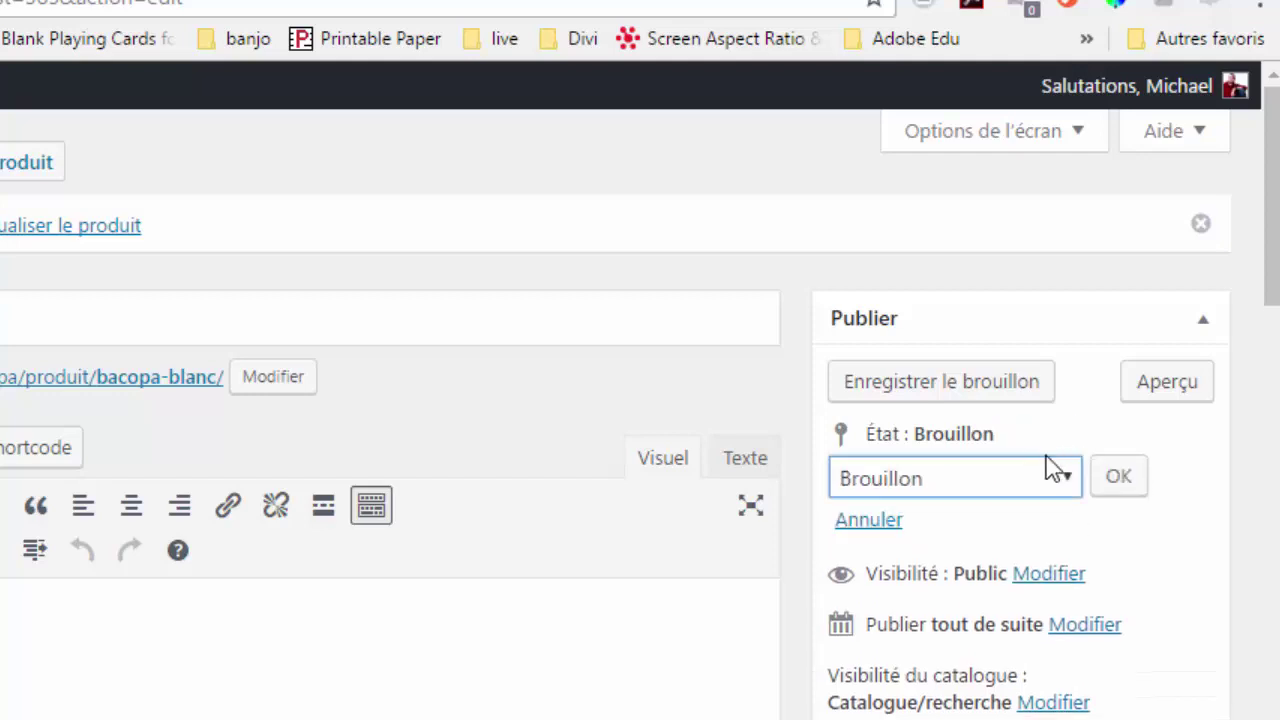
pyautogui.click(1068, 484)
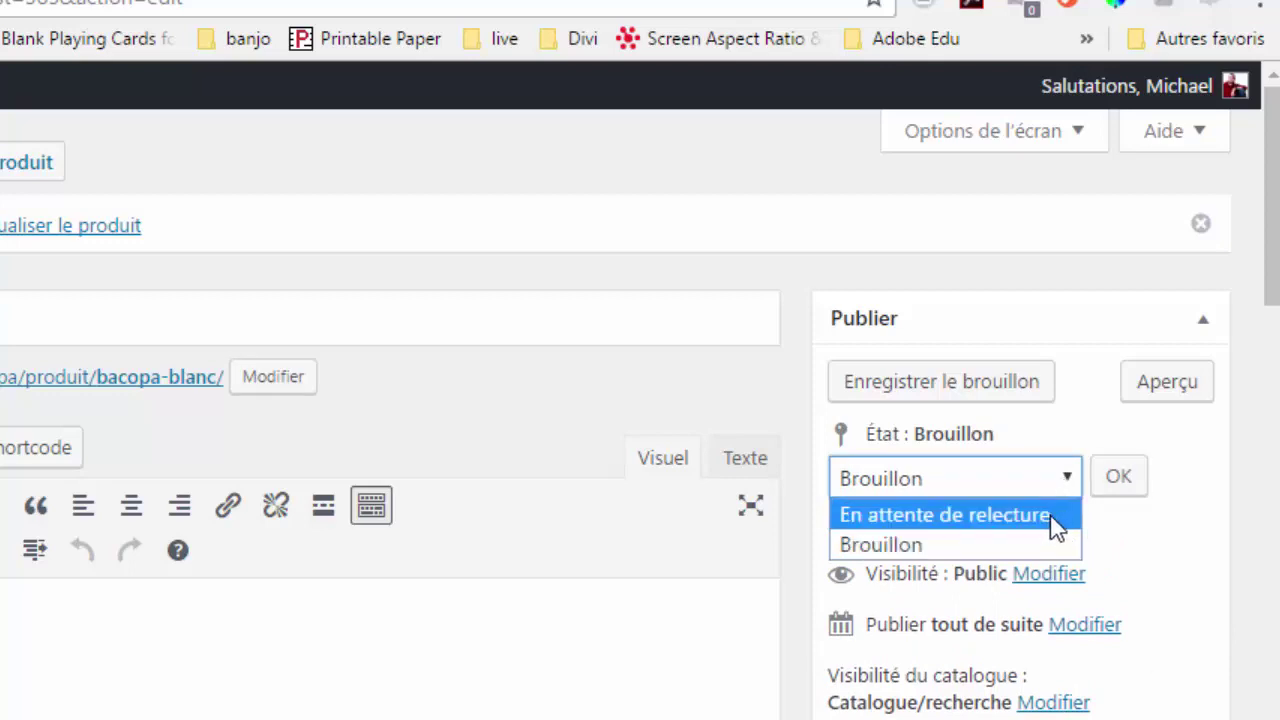
pyautogui.click(1050, 516)
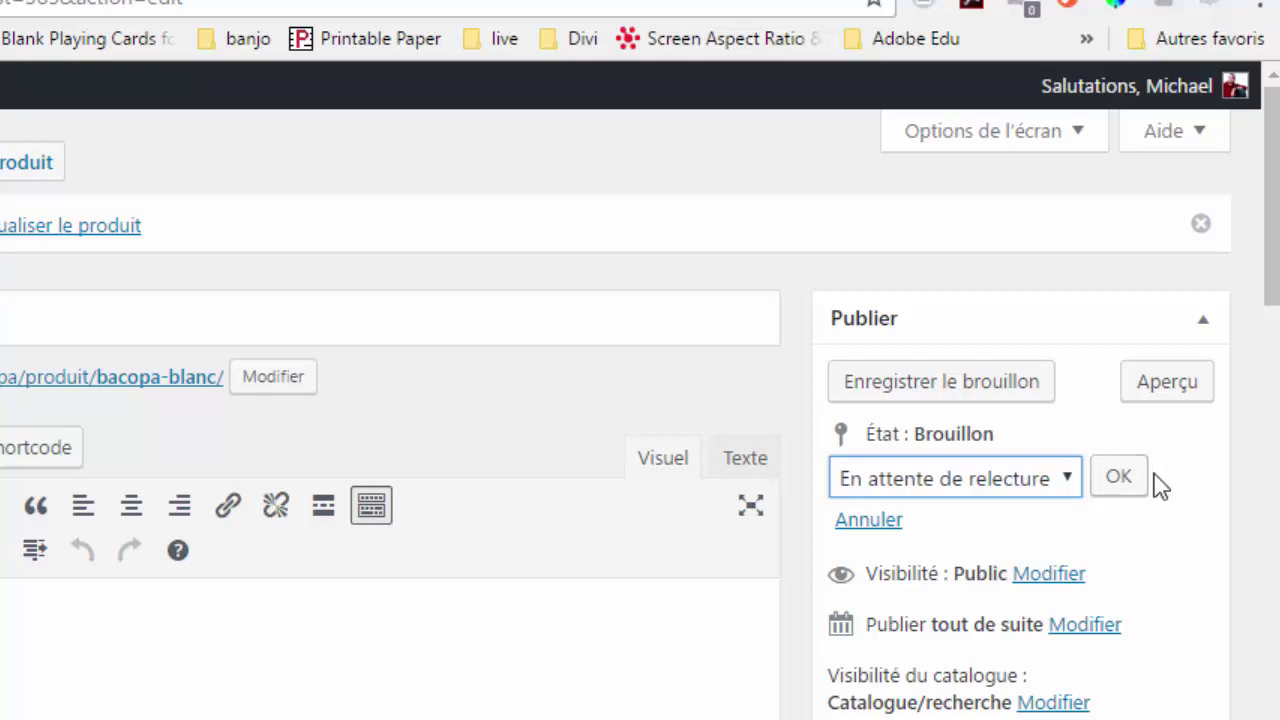
pyautogui.click(1122, 486)
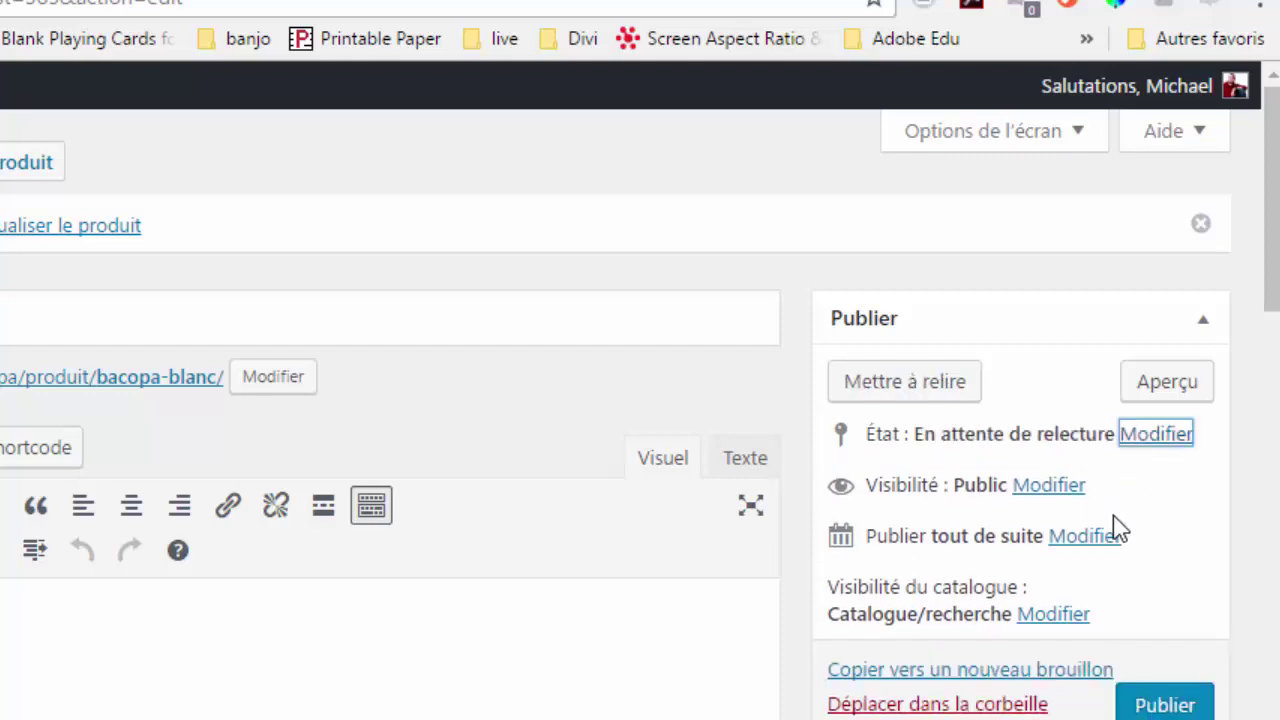
pyautogui.click(905, 390)
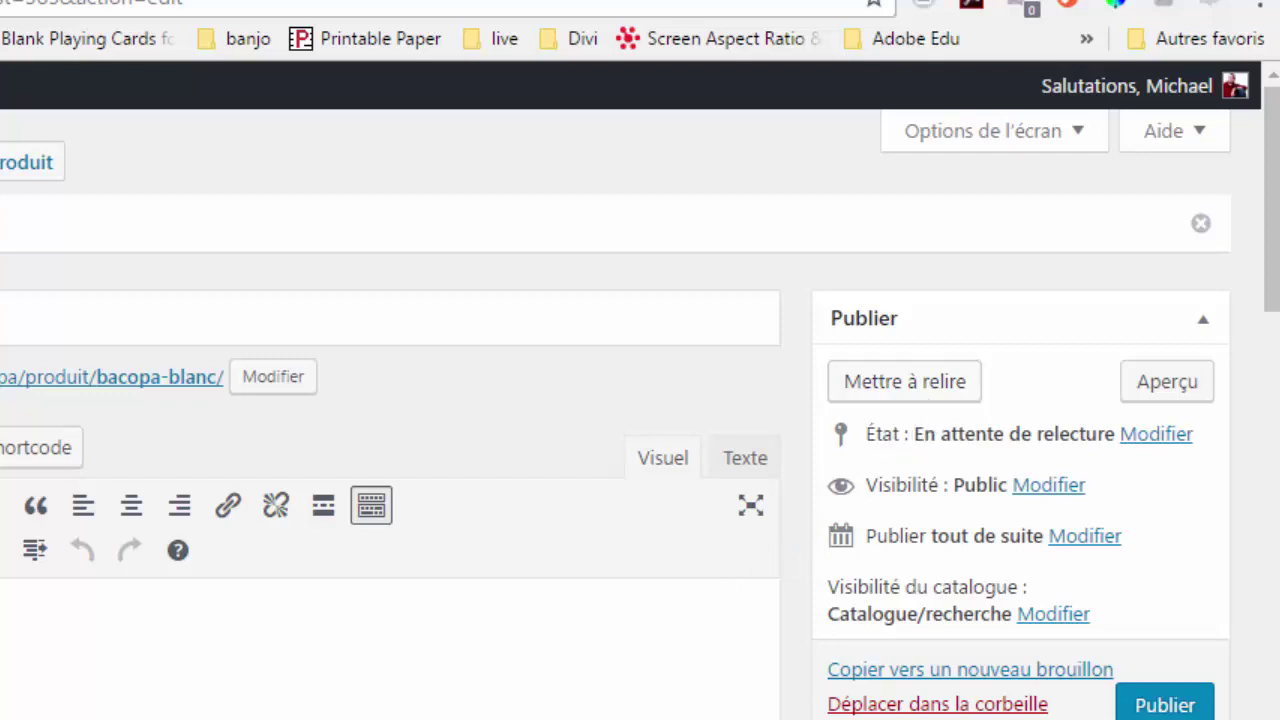
# Step: Review the Bacopa blanc product's short description, regular price, tag, exposures and uses
pyautogui.scroll(-8, 640, 400)
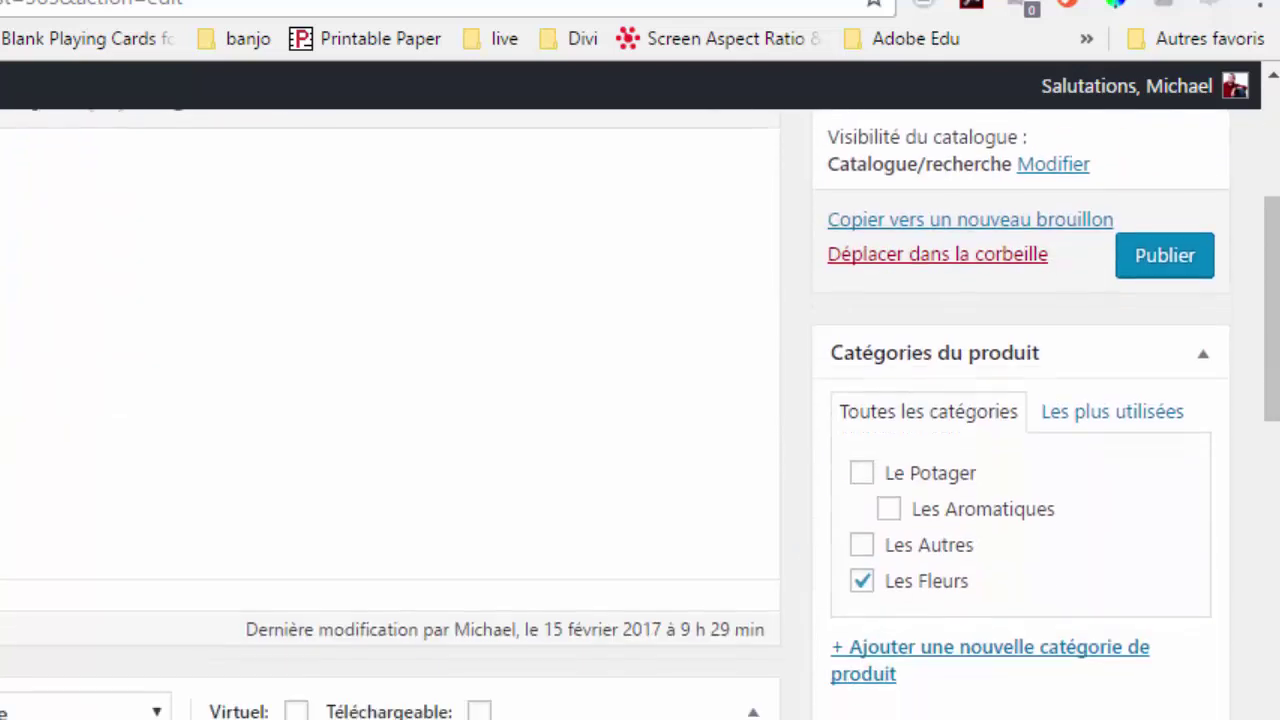
pyautogui.scroll(-5, 640, 400)
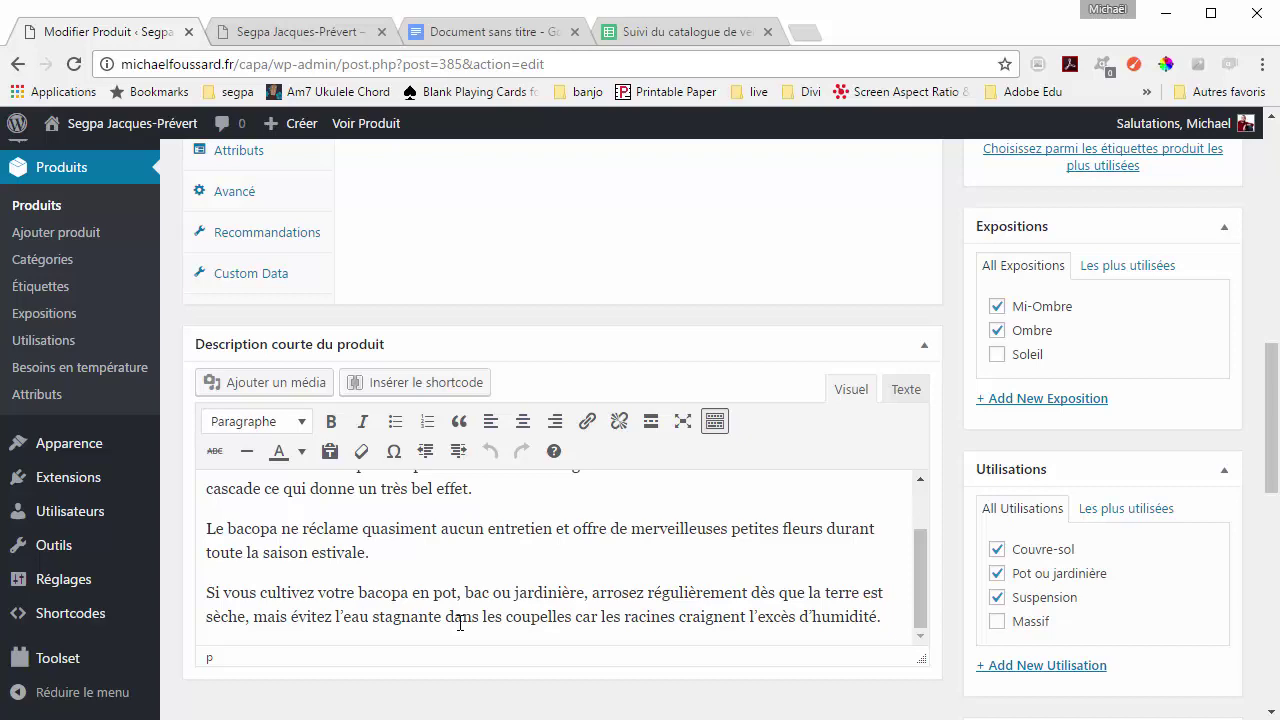
pyautogui.scroll(3, 977, 410)
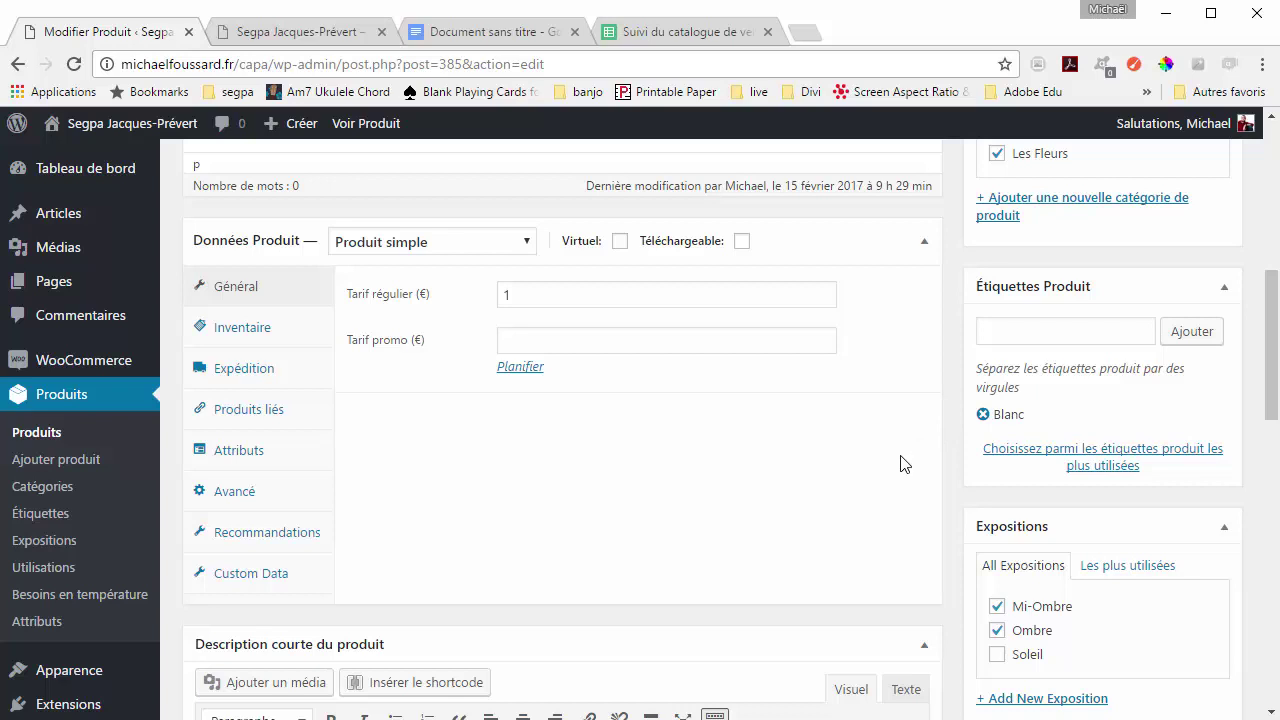
pyautogui.scroll(-3, 849, 458)
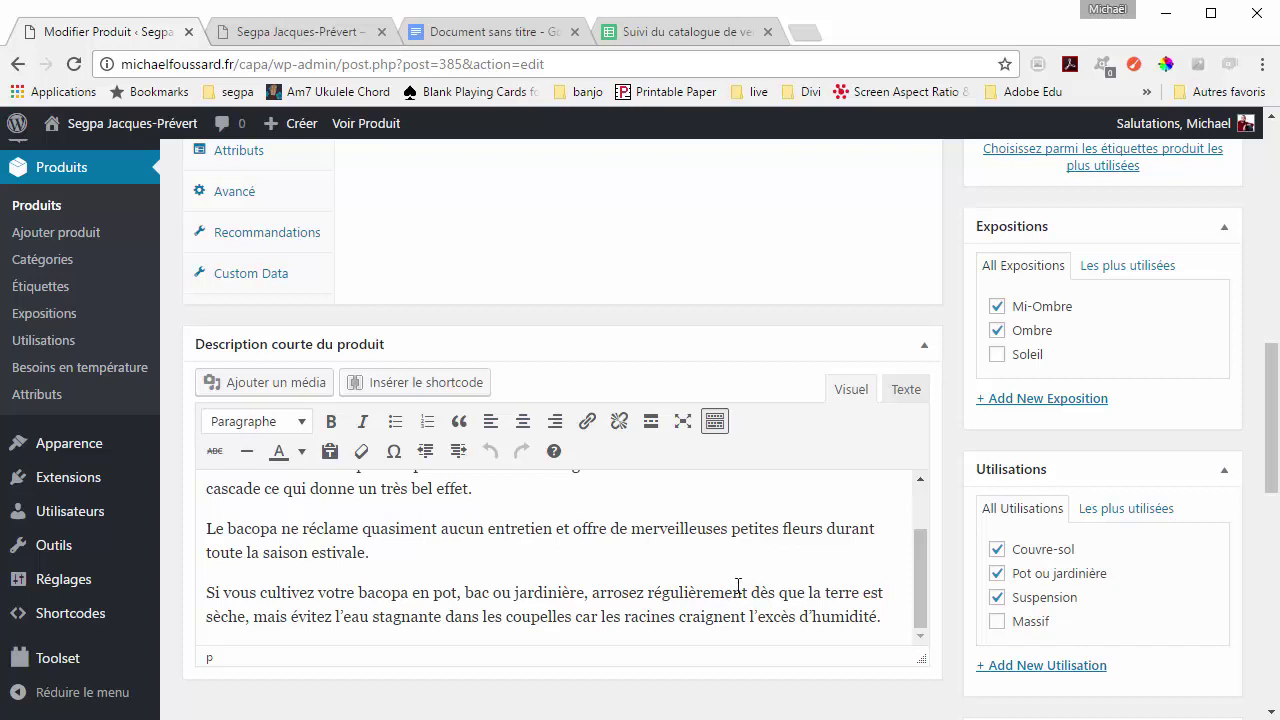
pyautogui.scroll(2, 712, 584)
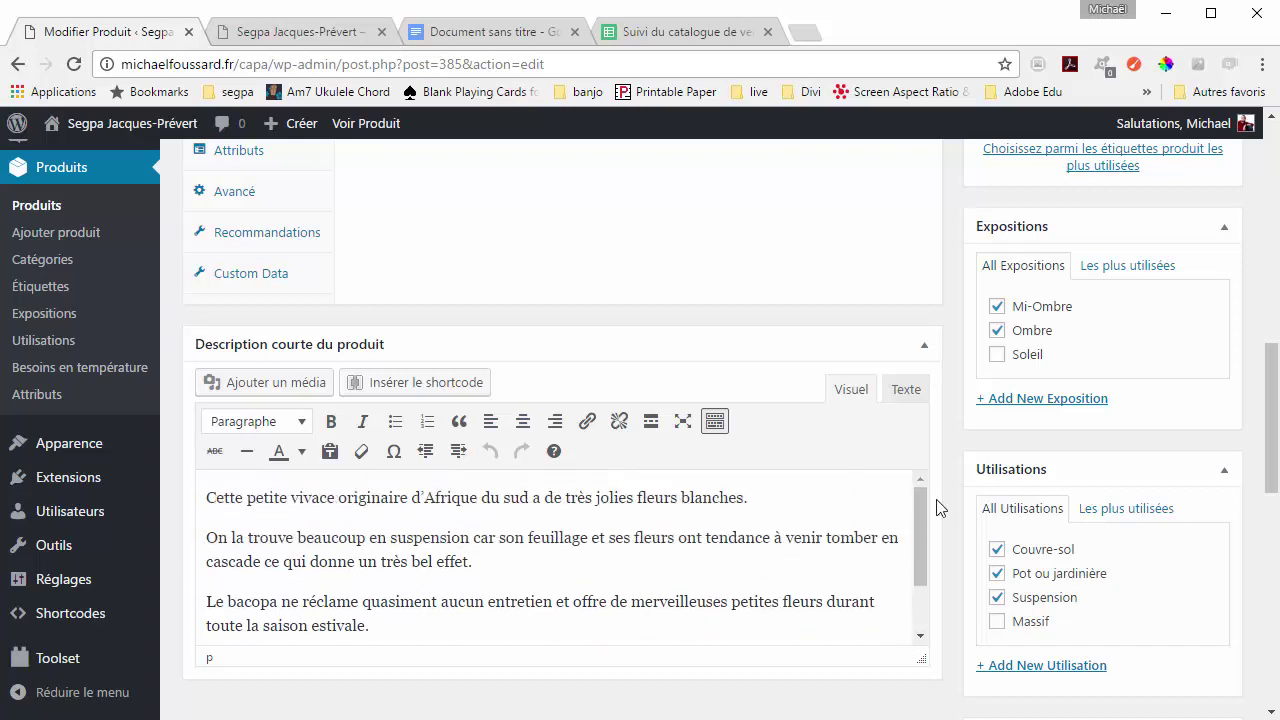
pyautogui.scroll(3, 1168, 378)
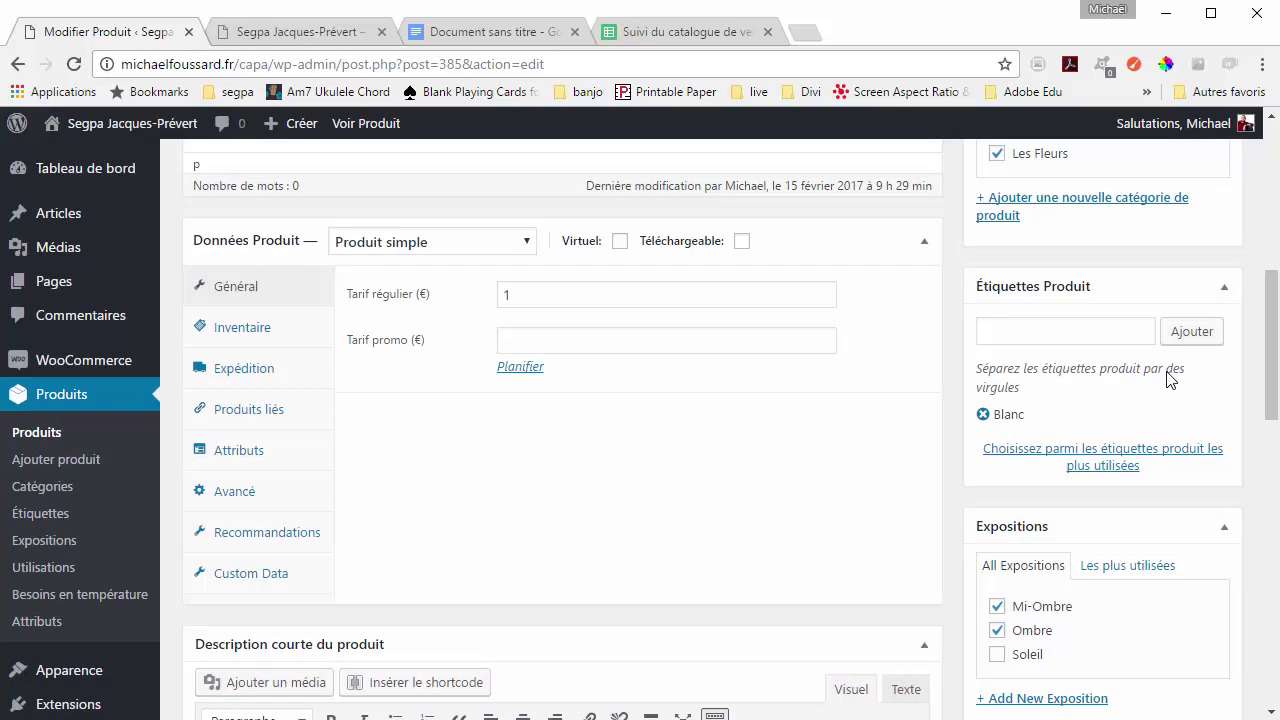
pyautogui.scroll(5, 1168, 378)
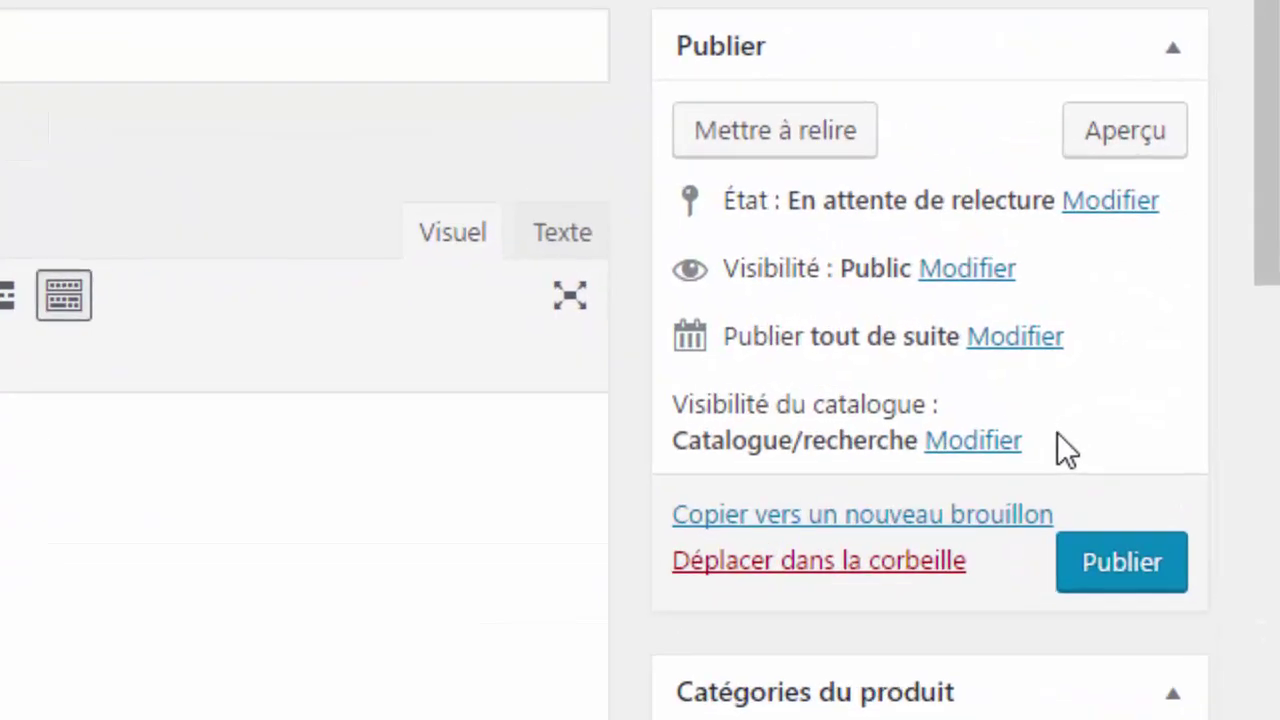
# Step: Copy Bacopa blanc to a new draft, check the Bacopa rose entry in the Google Sheets catalogue, and return to WordPress
pyautogui.click(812, 525)
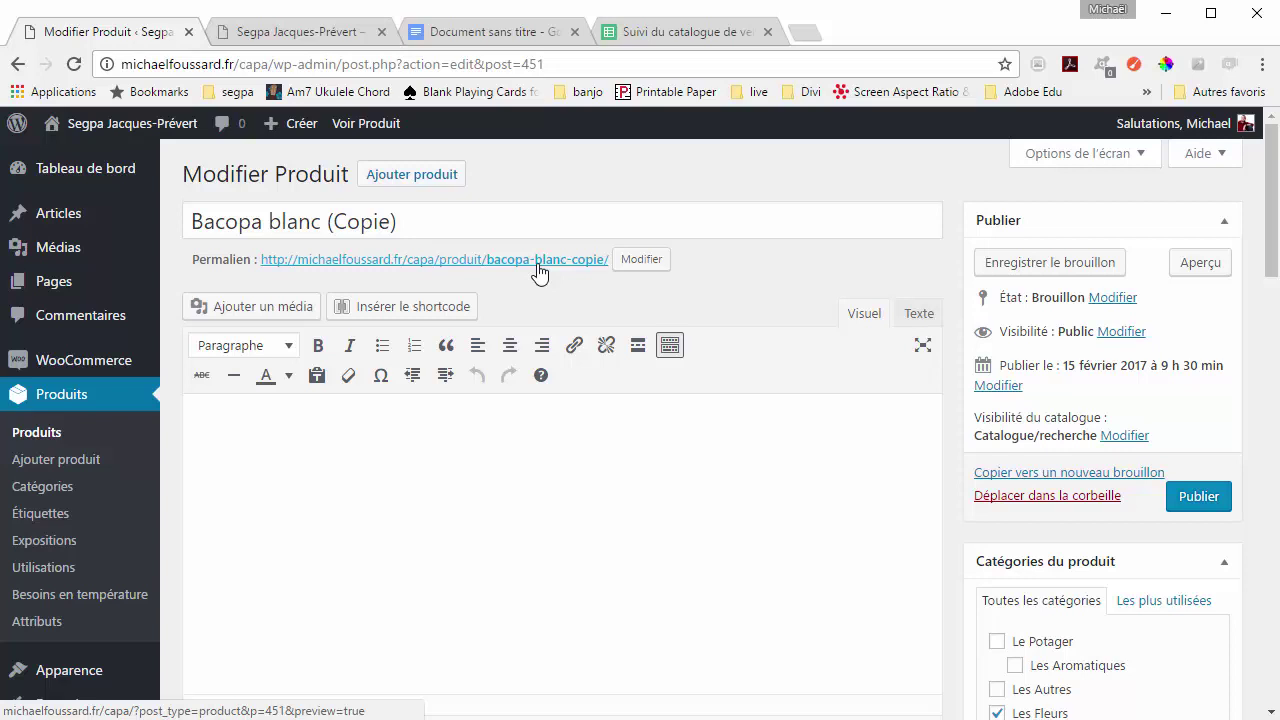
pyautogui.click(470, 36)
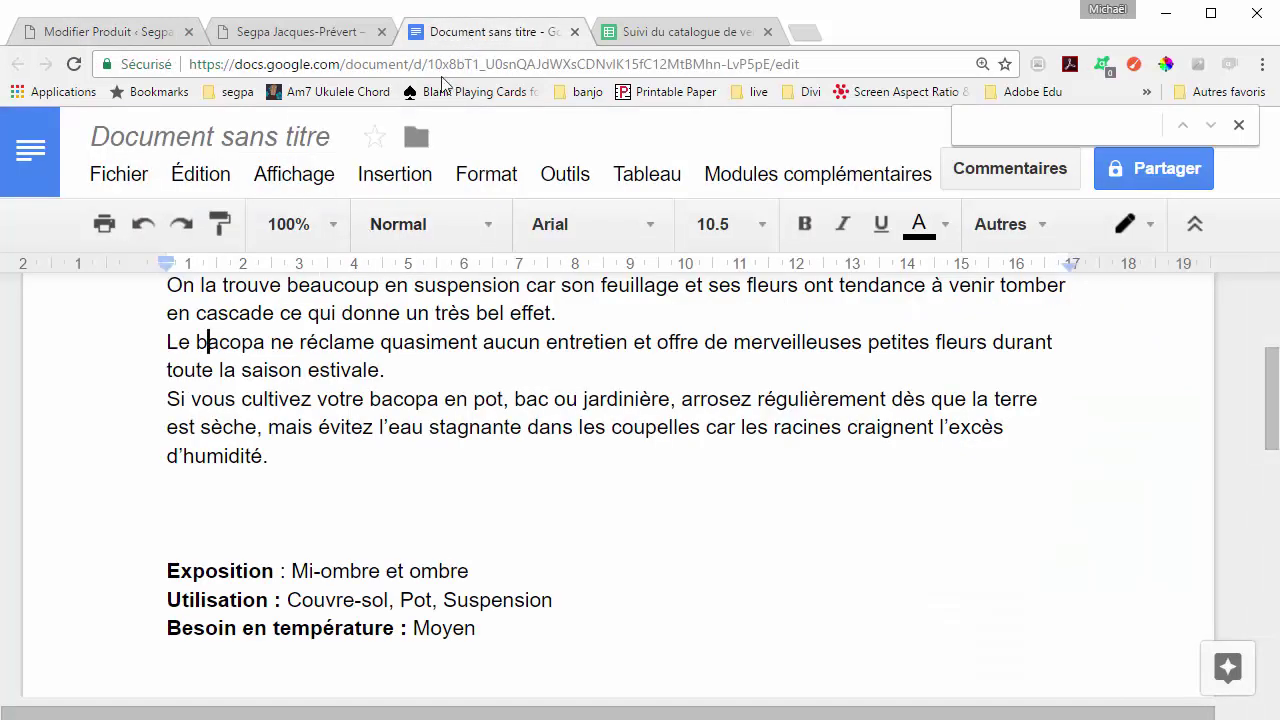
pyautogui.click(645, 36)
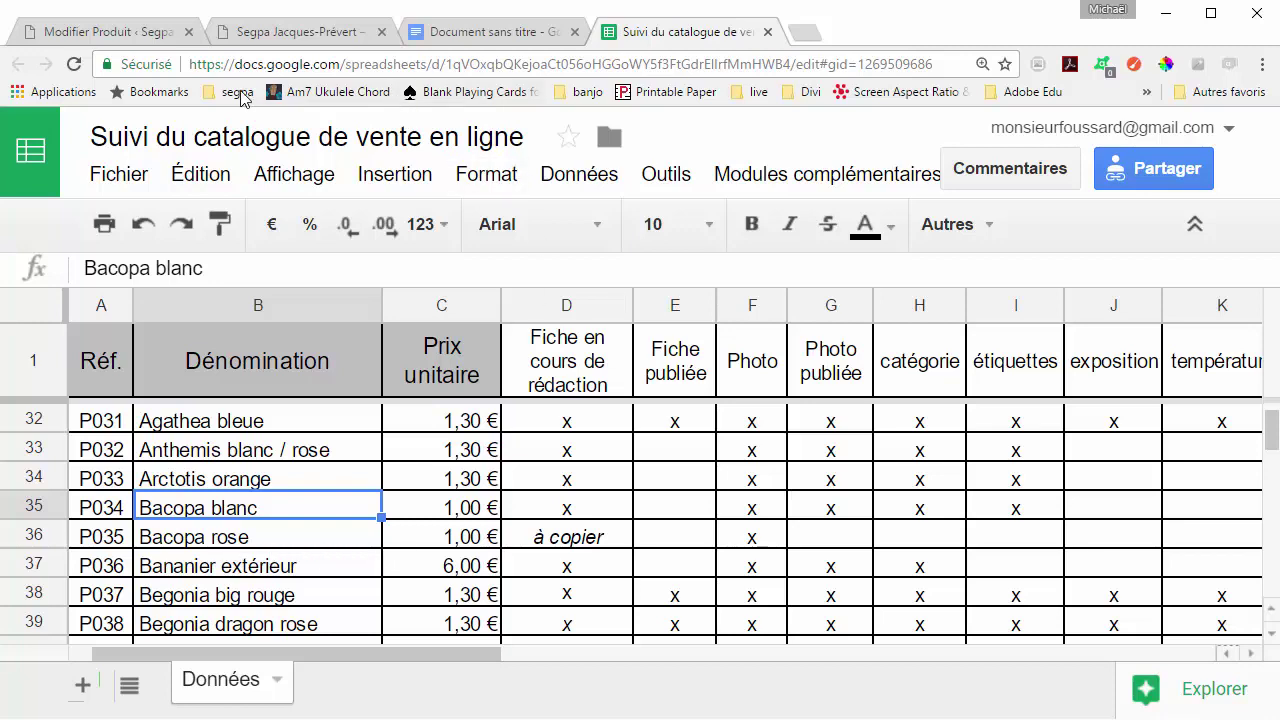
pyautogui.click(117, 40)
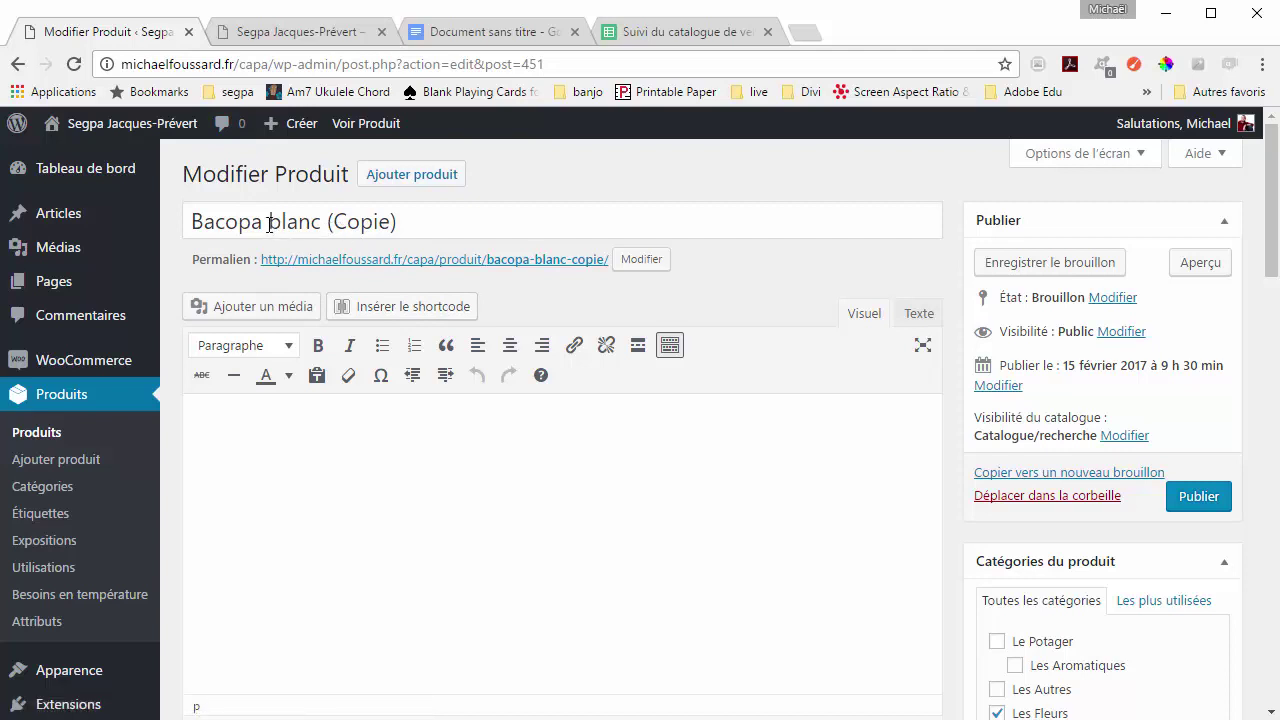
# Step: Rename the copied product Bacopa rose and regenerate its permalink from the new title as bacopa-rose
pyautogui.moveTo(267, 222); pyautogui.dragTo(425, 242)
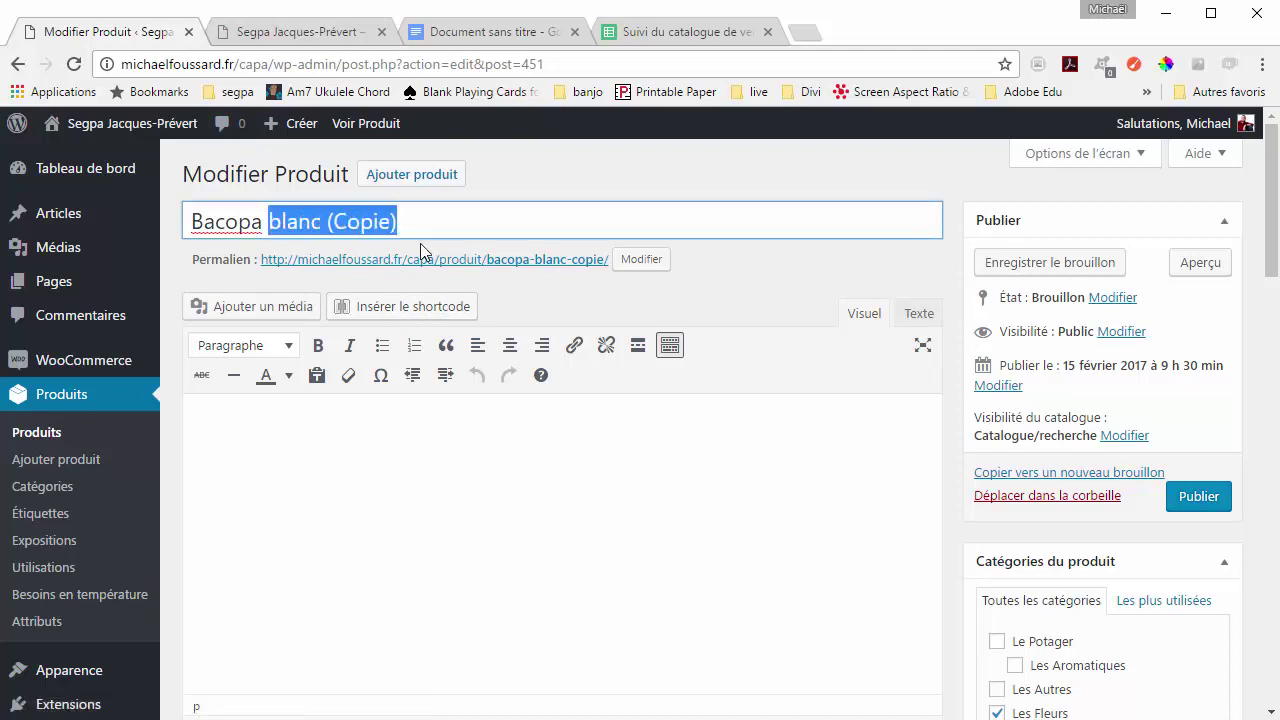
pyautogui.write('rose')
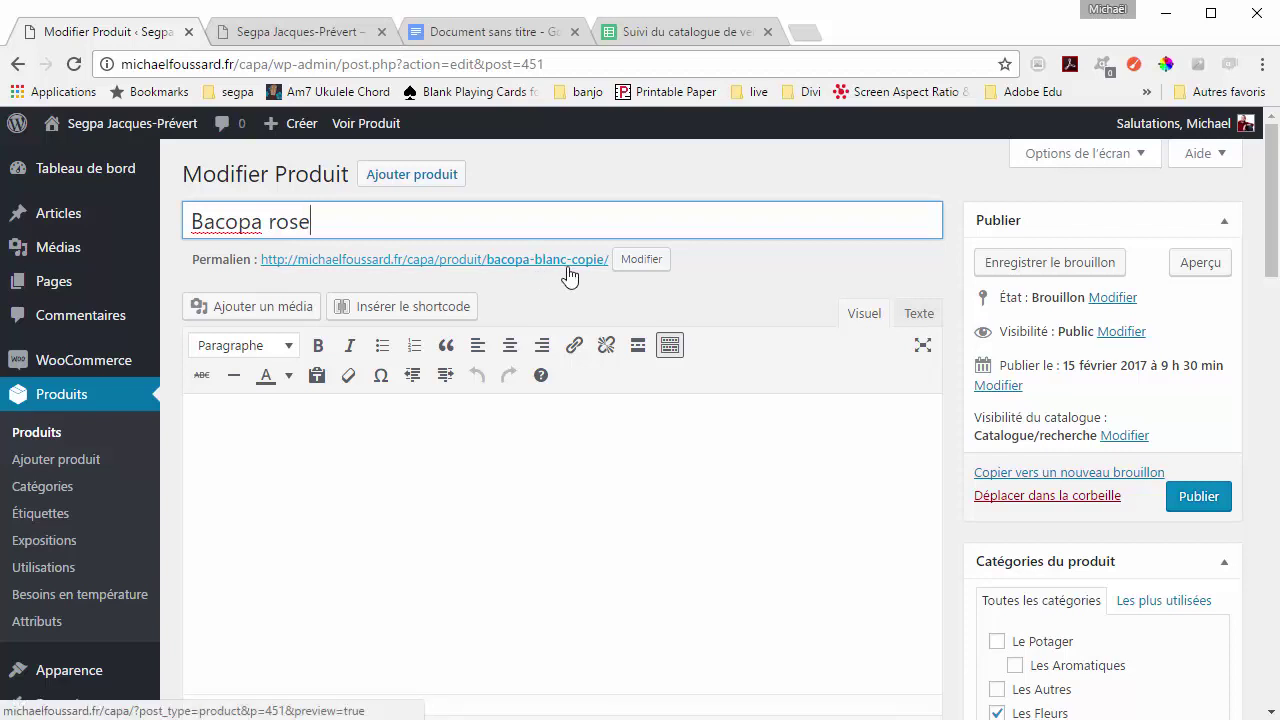
pyautogui.click(636, 264)
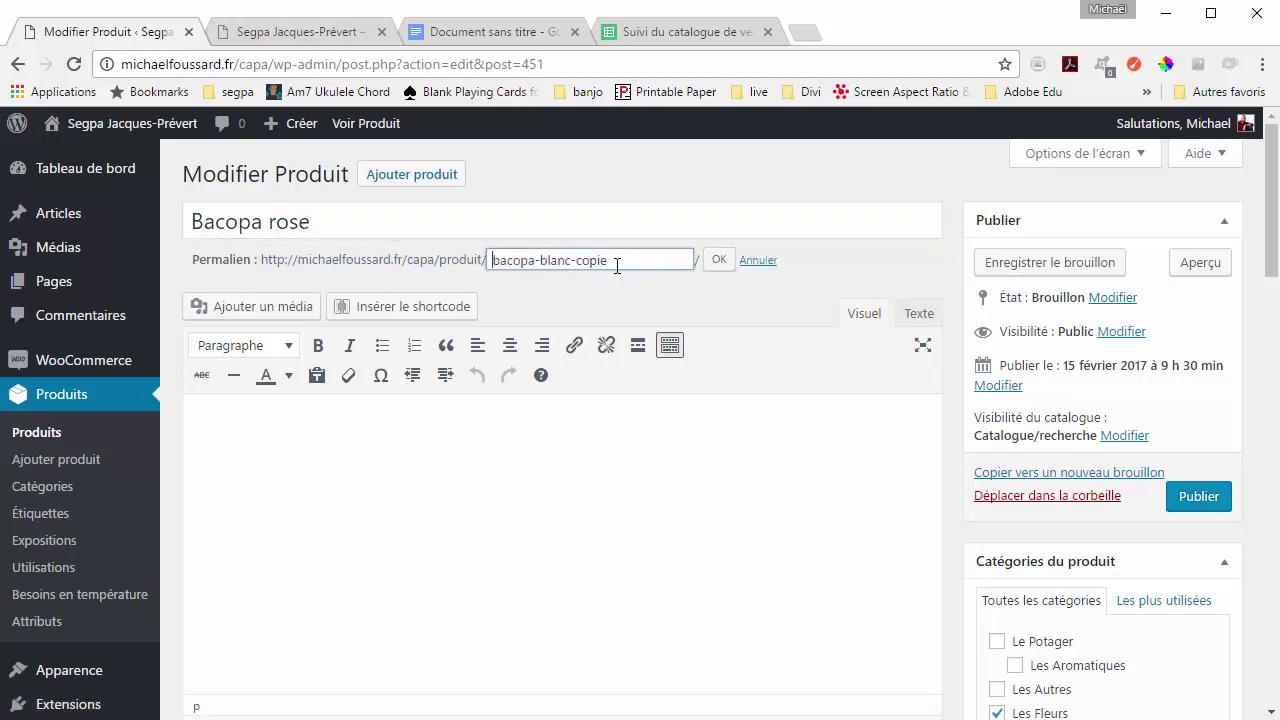
pyautogui.moveTo(620, 260); pyautogui.dragTo(437, 251)
pyautogui.press('BackSpace')
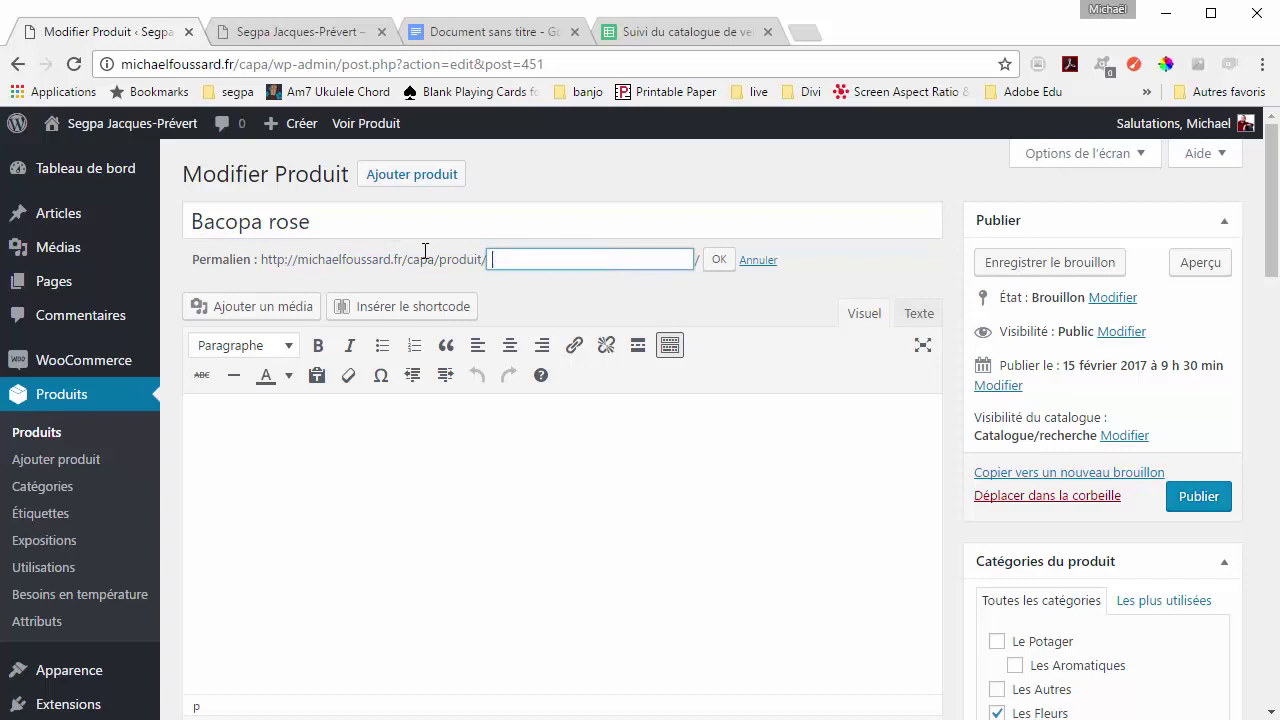
pyautogui.click(718, 260)
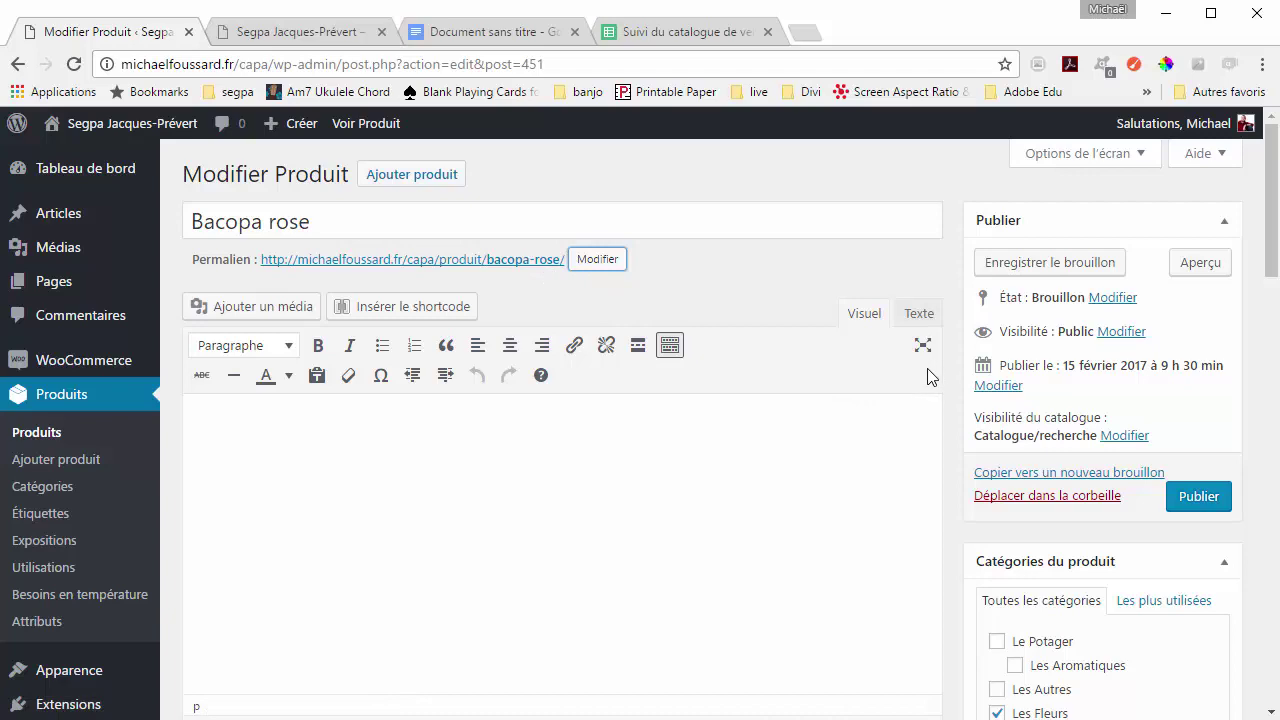
# Step: Replace the product tag Blanc with the existing tag Rose
pyautogui.scroll(-2, 921, 392)
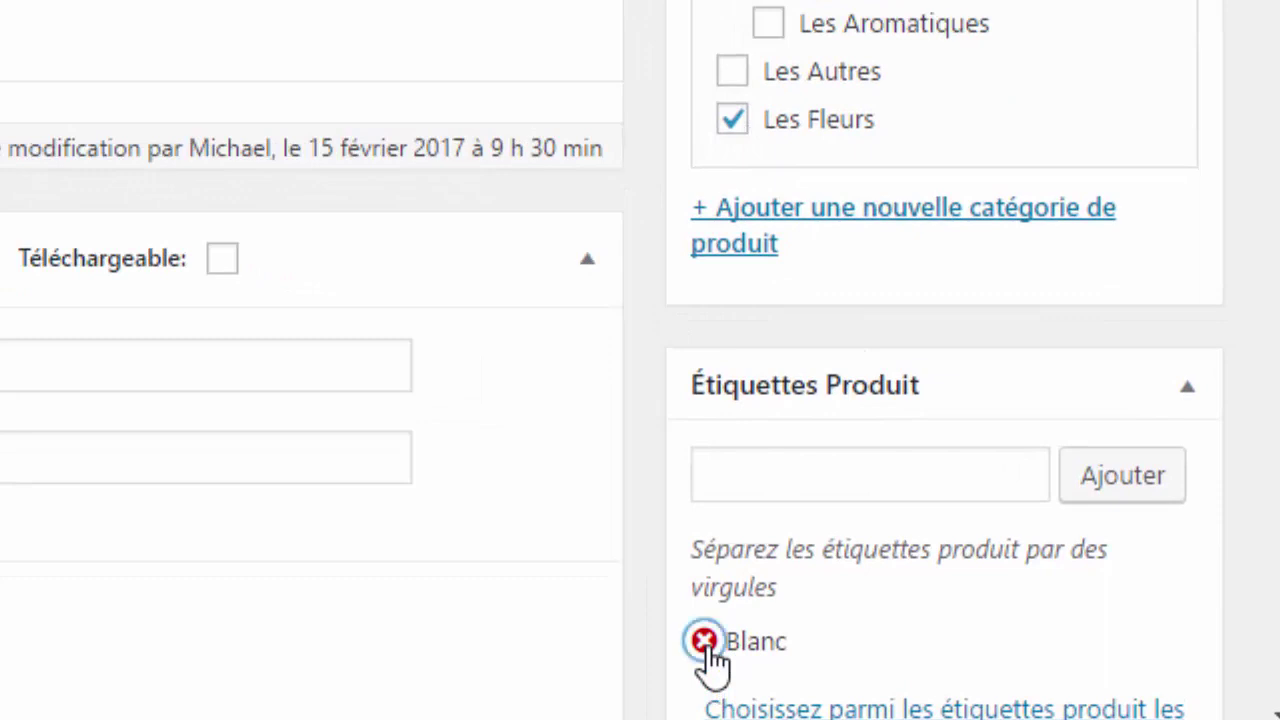
pyautogui.click(705, 643)
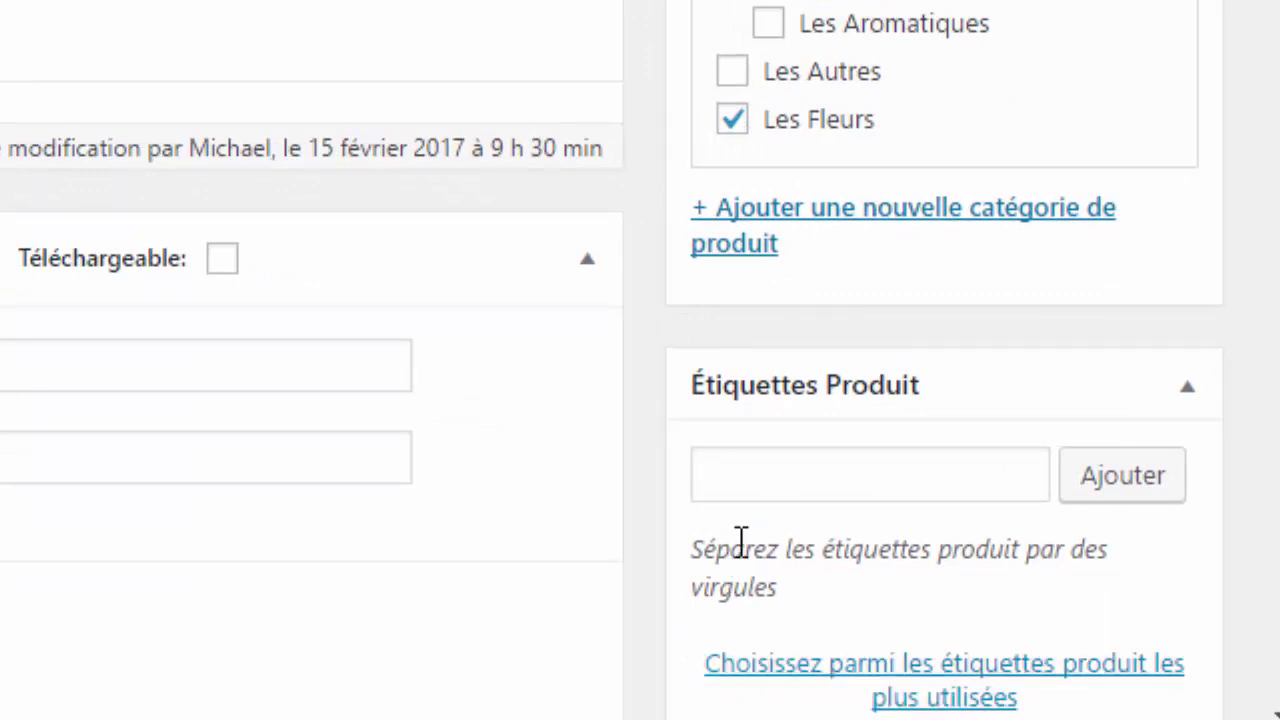
pyautogui.click(750, 486)
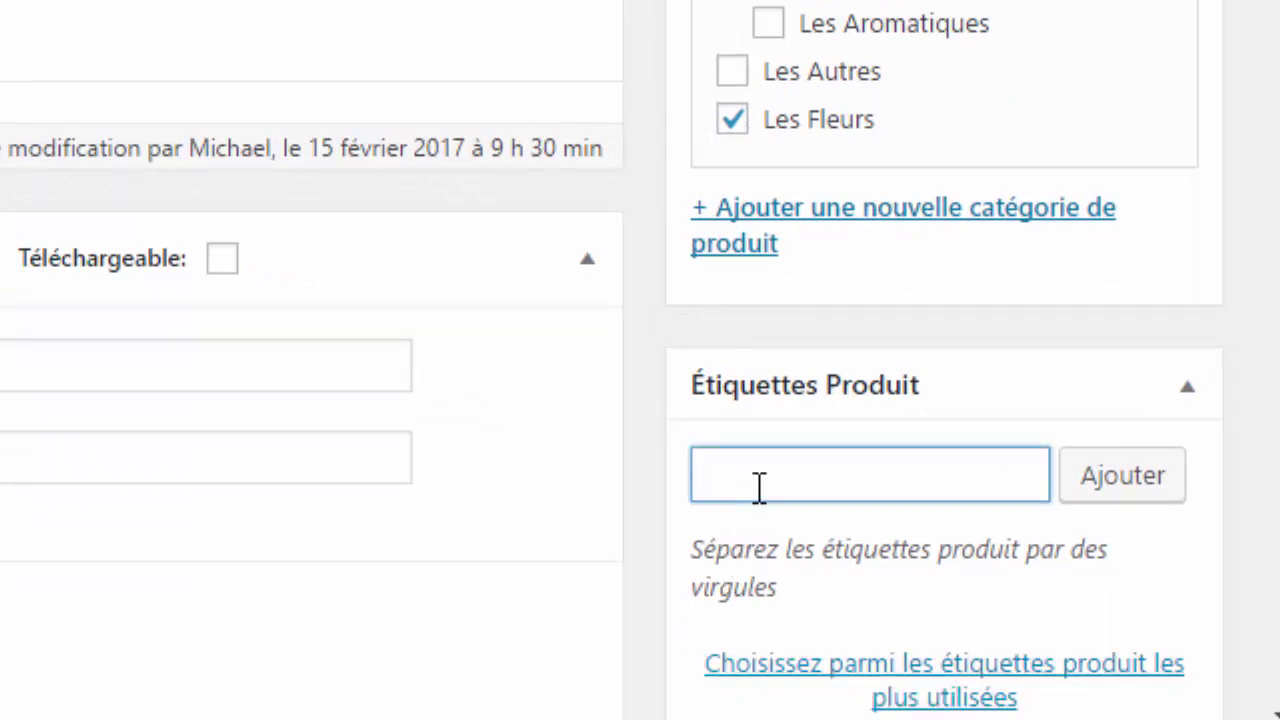
pyautogui.write('Rose')
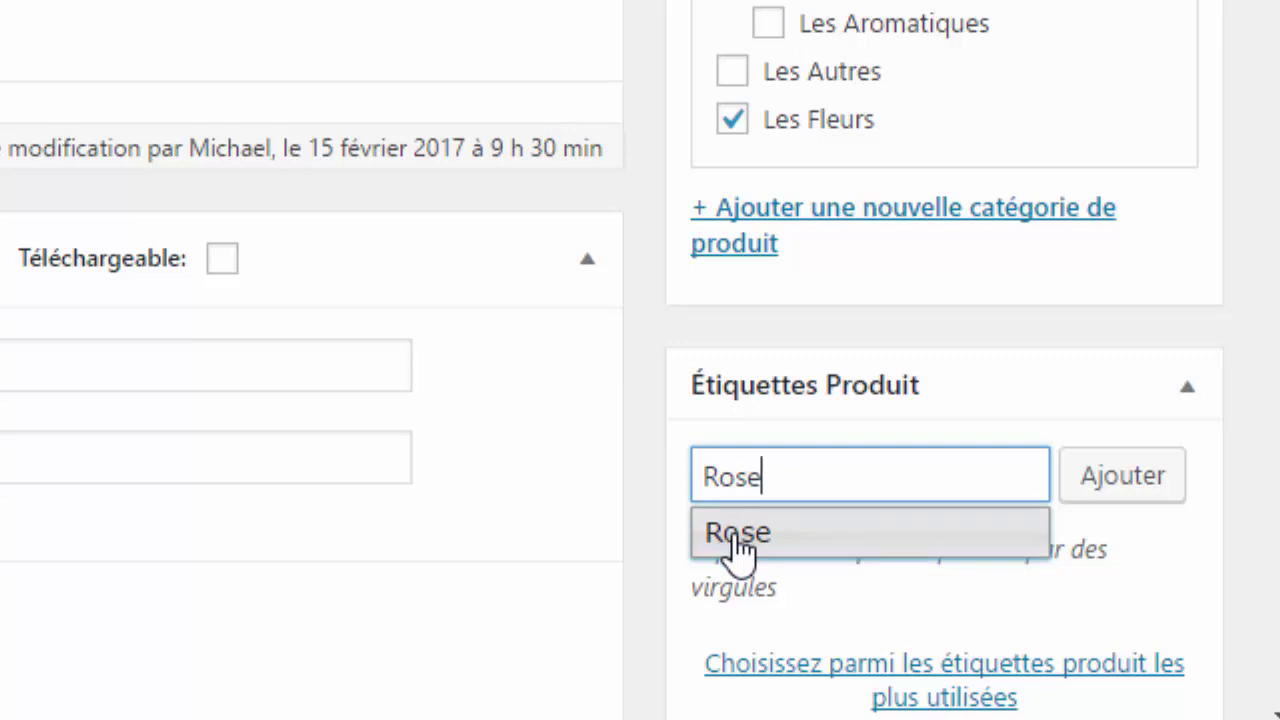
pyautogui.click(736, 538)
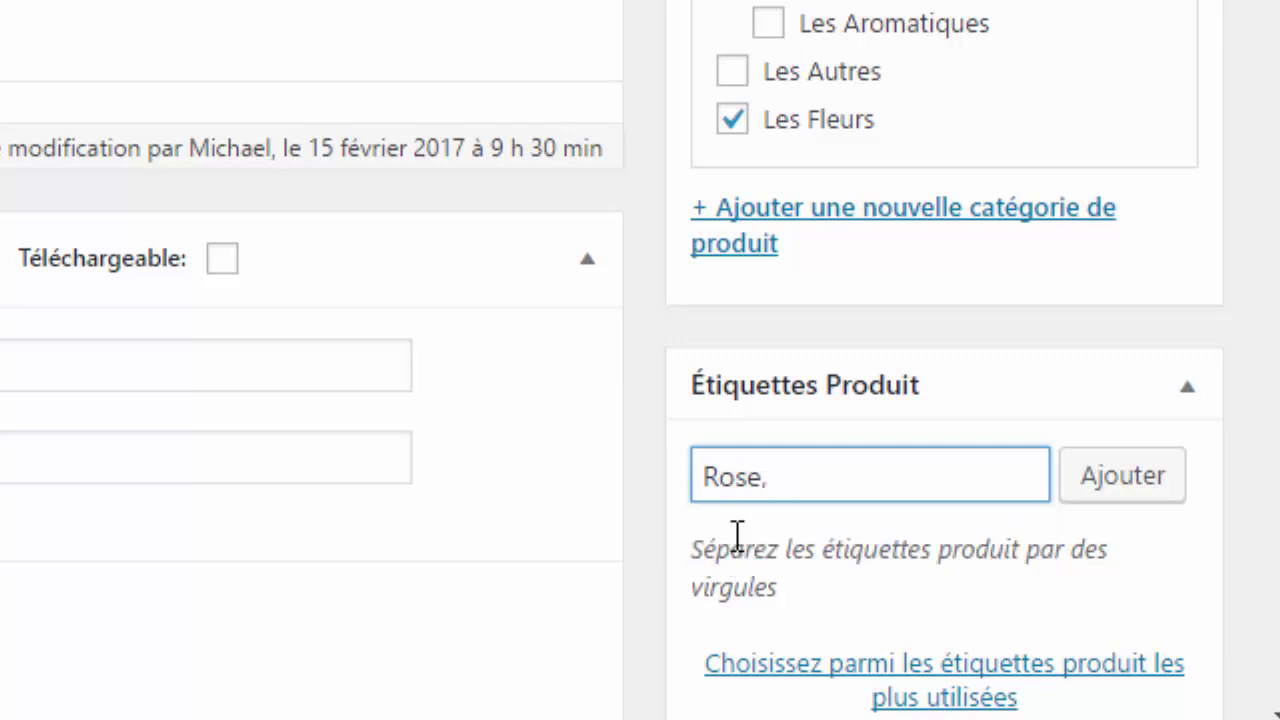
pyautogui.click(1105, 490)
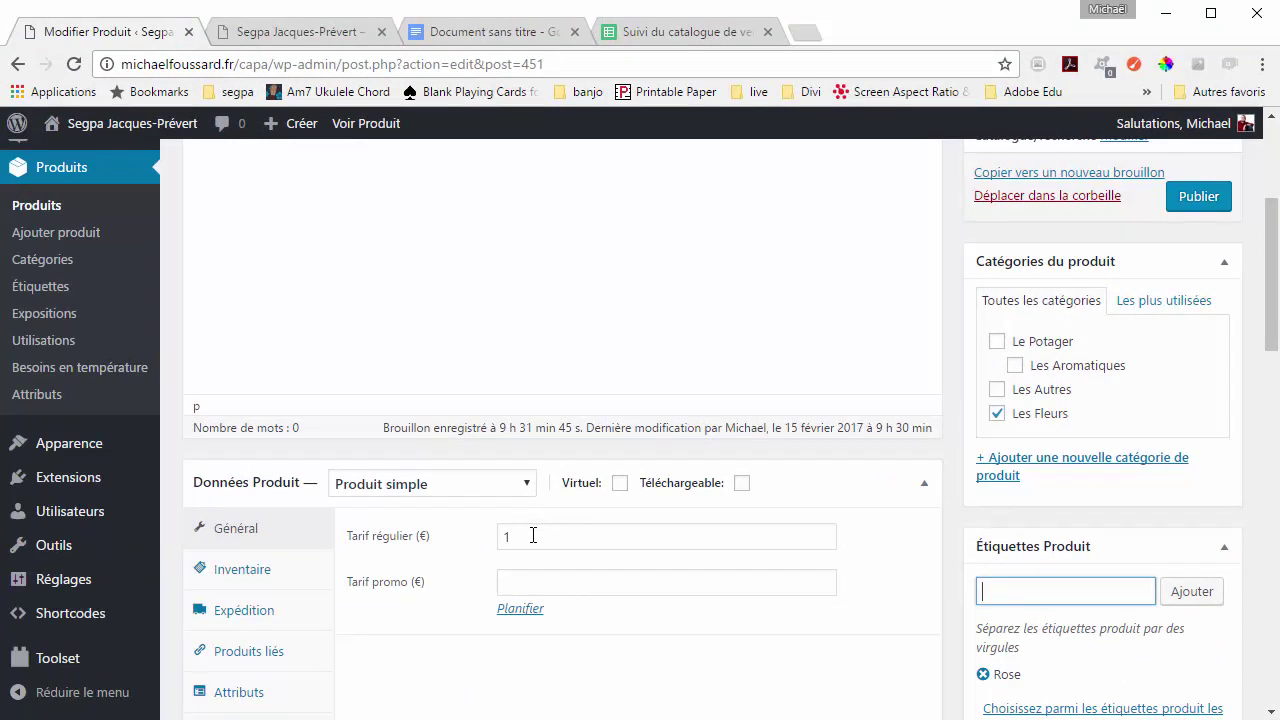
# Step: Set the UGS in the product's inventory data to P035
pyautogui.click(260, 573)
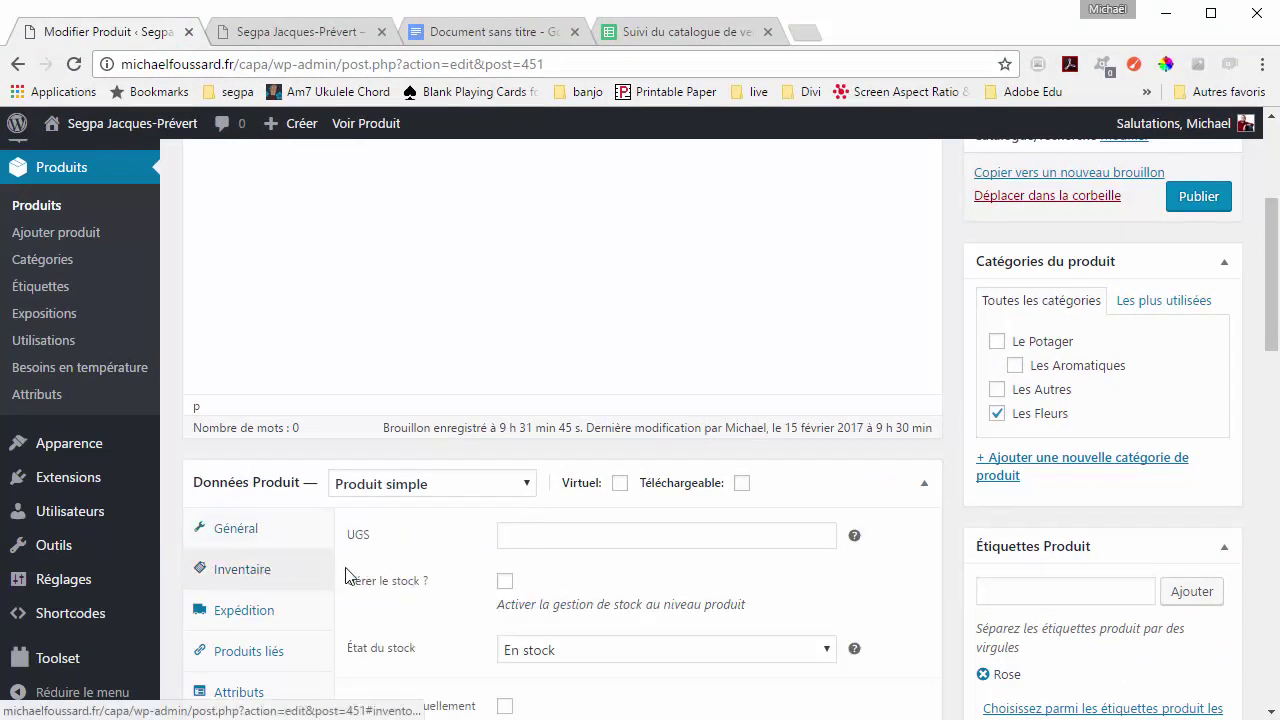
pyautogui.click(517, 534)
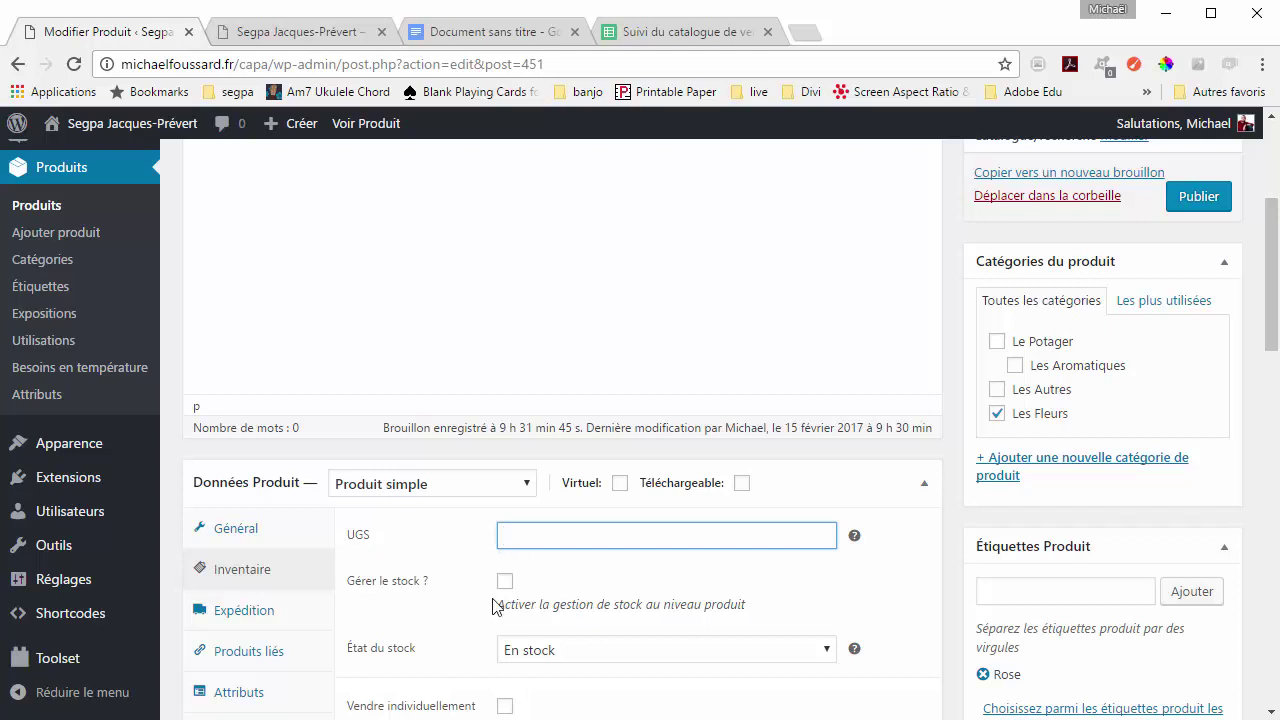
pyautogui.write('P')
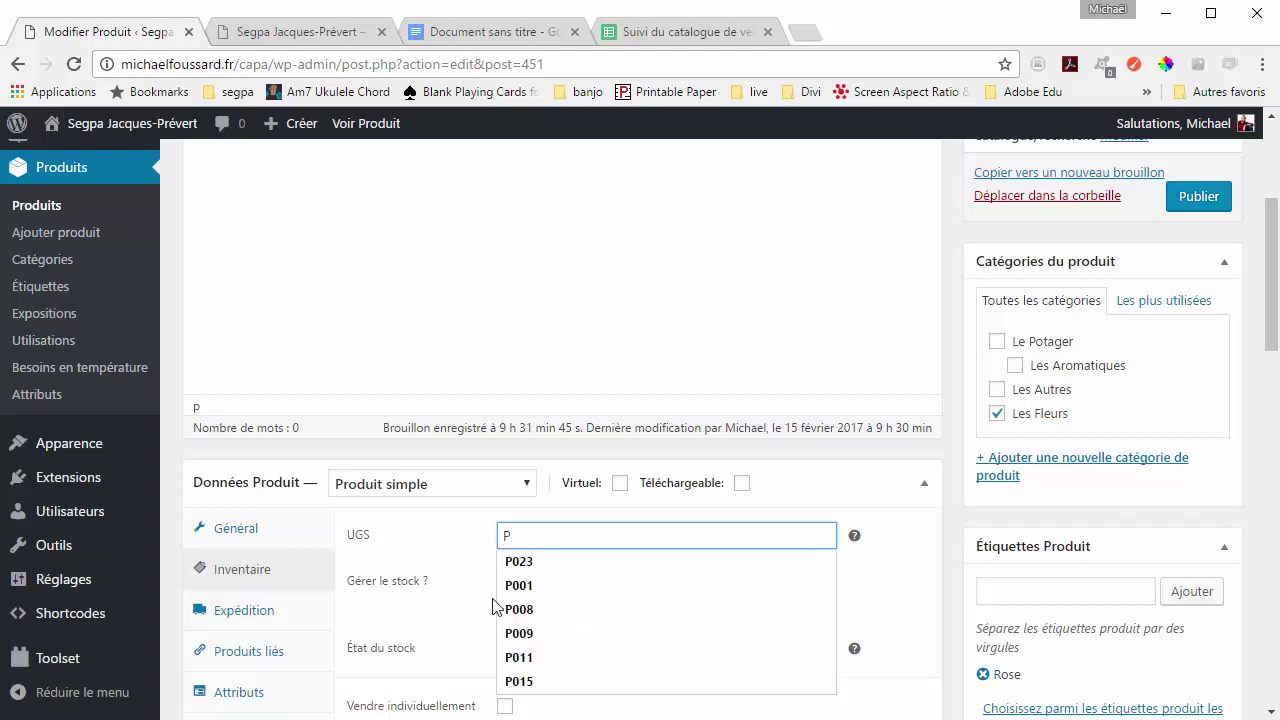
pyautogui.write('035')
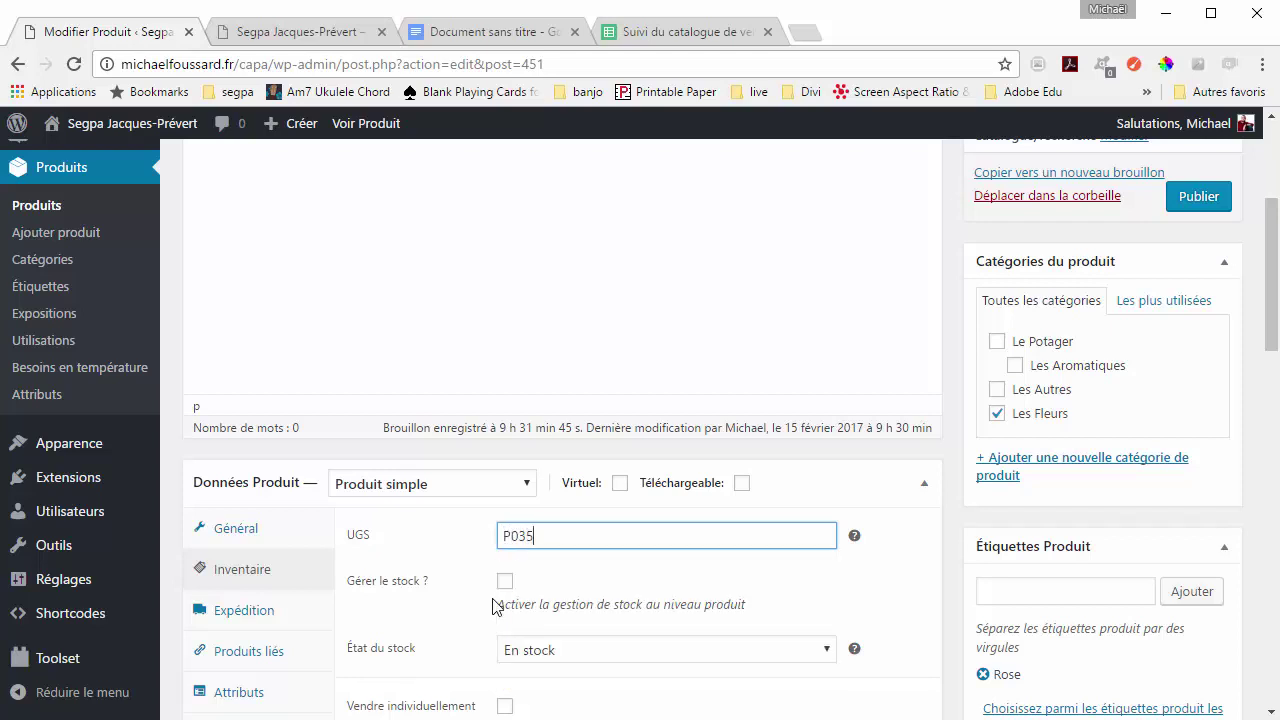
pyautogui.click(872, 562)
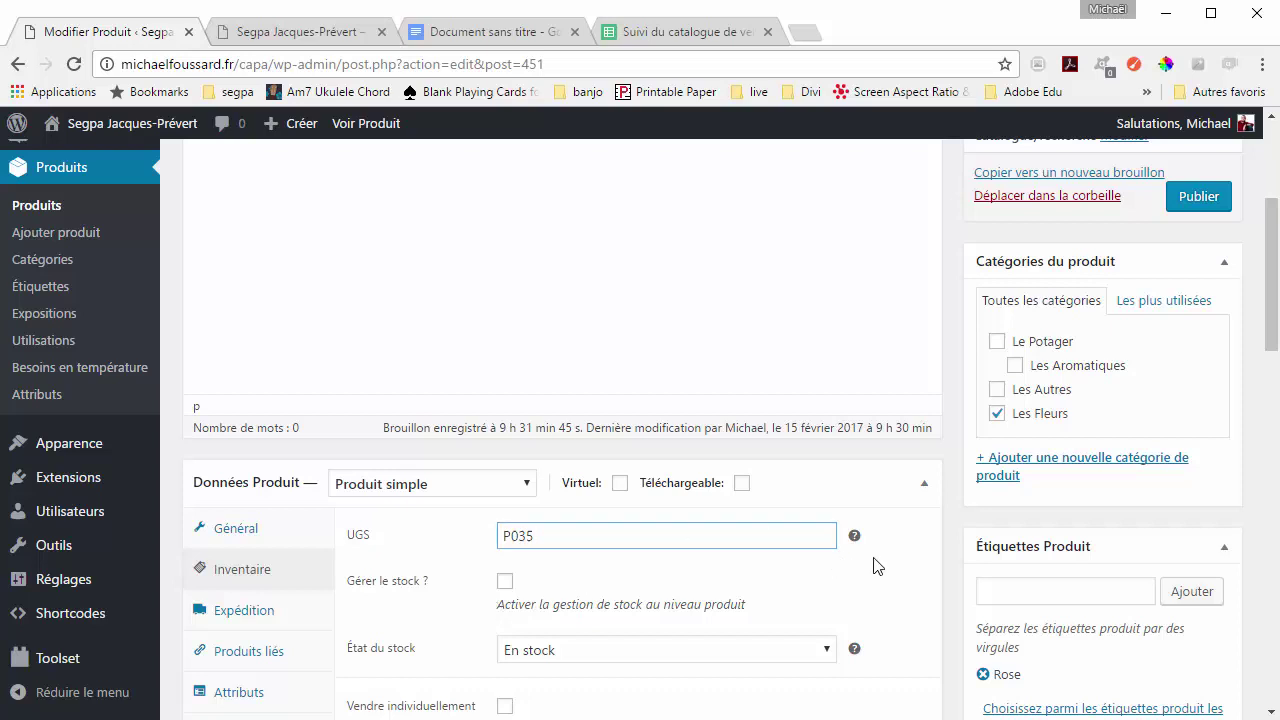
# Step: Check the exposures, uses and short description carried over to the Bacopa rose product
pyautogui.scroll(-4, 890, 585)
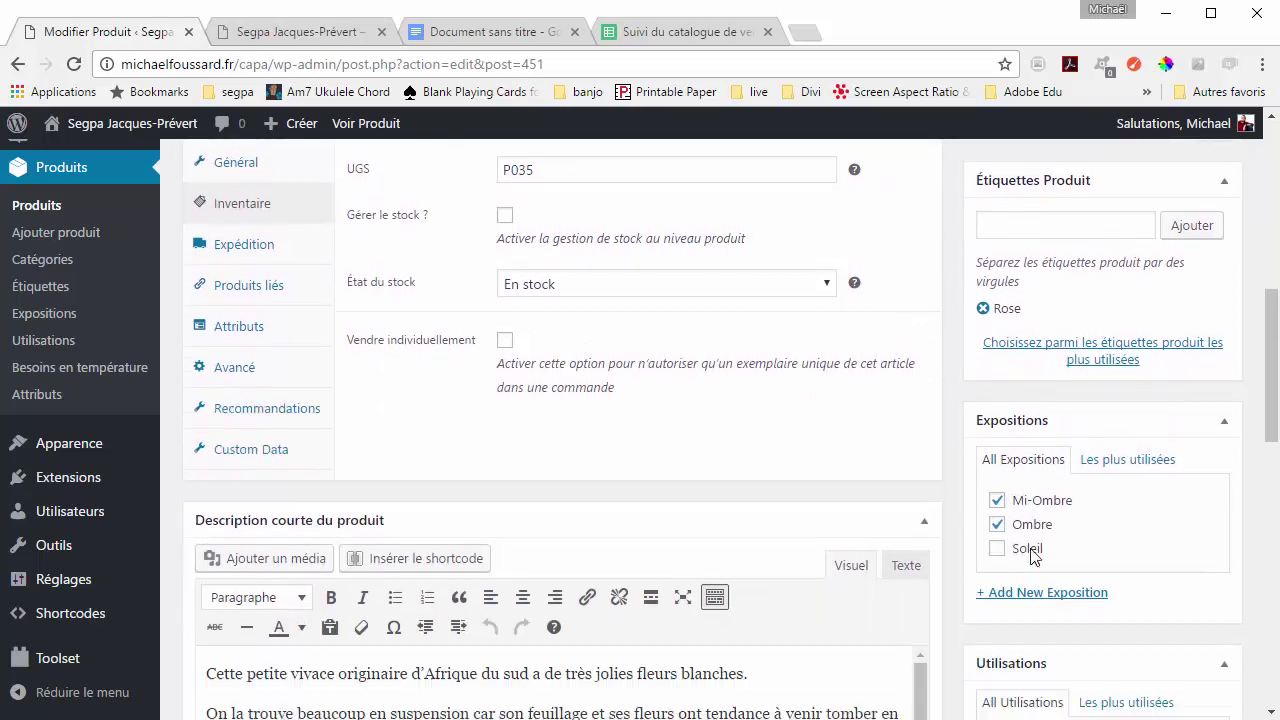
pyautogui.scroll(-2, 995, 540)
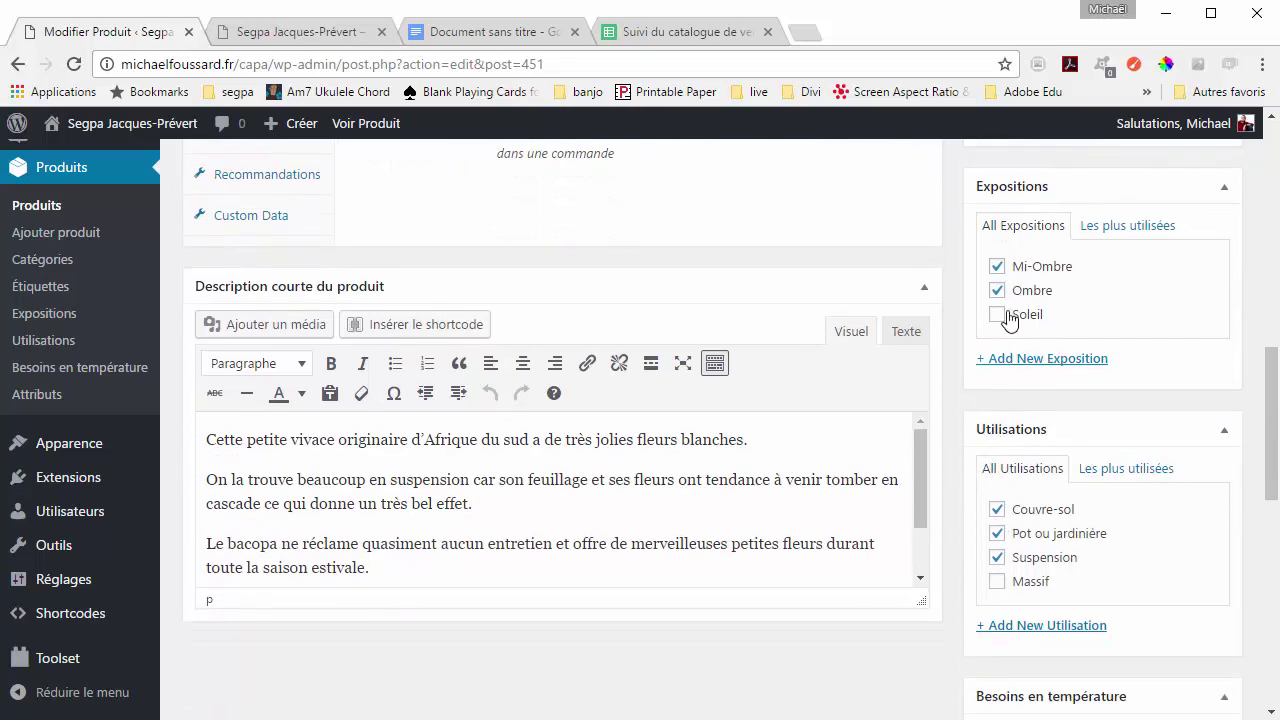
pyautogui.scroll(1, 1010, 318)
pyautogui.scroll(-1, 1020, 590)
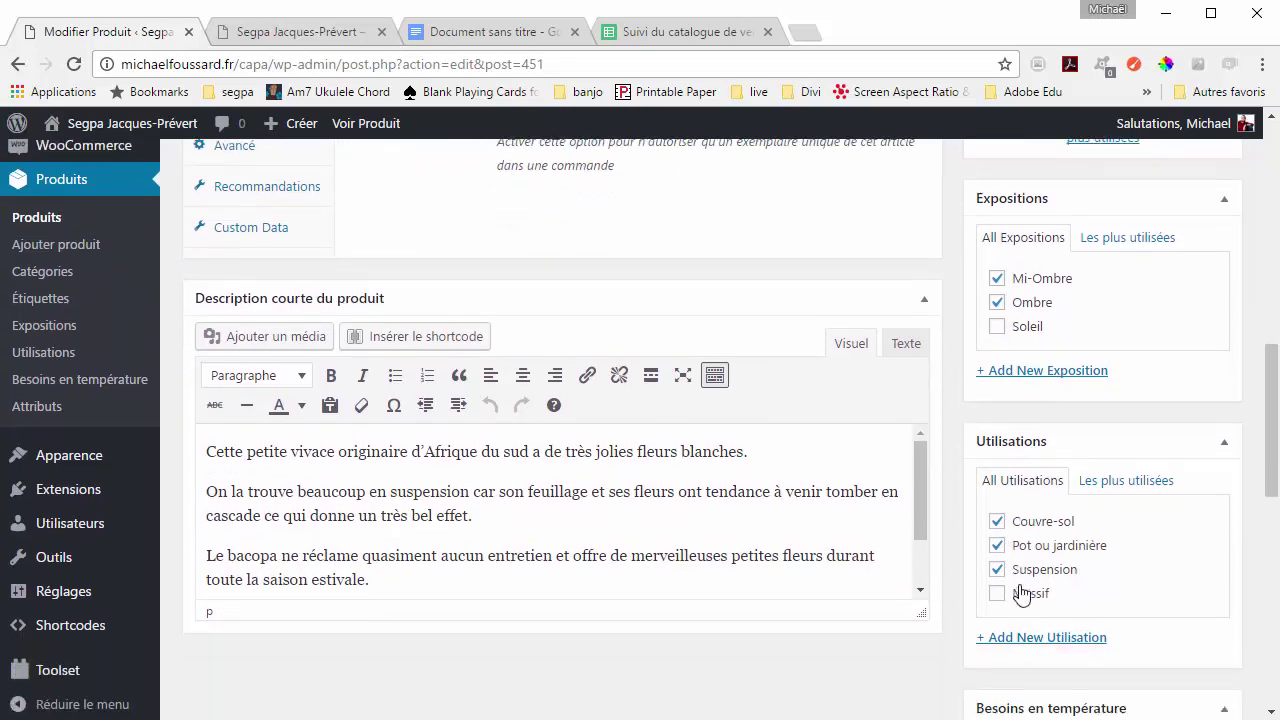
# Step: Replace the word "blanches" with "roses" in the first sentence of the product's short description
pyautogui.scroll(-3, 1020, 594)
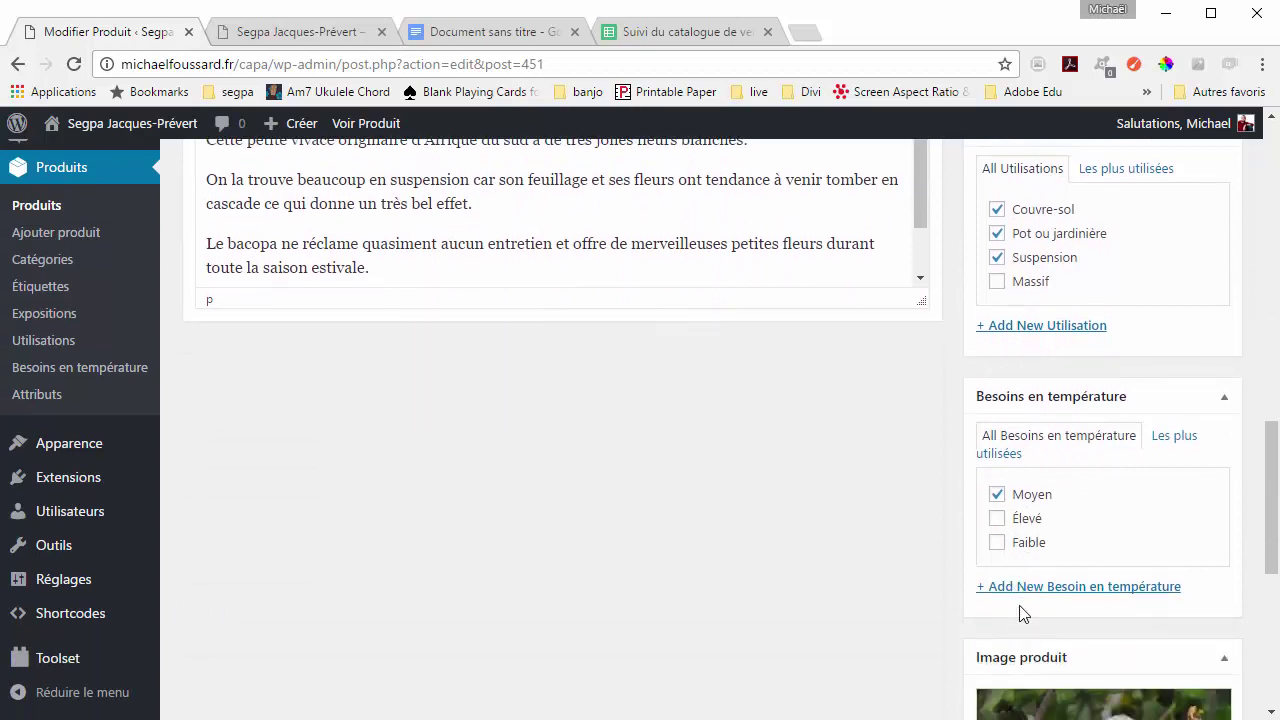
pyautogui.scroll(1, 670, 470)
pyautogui.scroll(1, 640, 370)
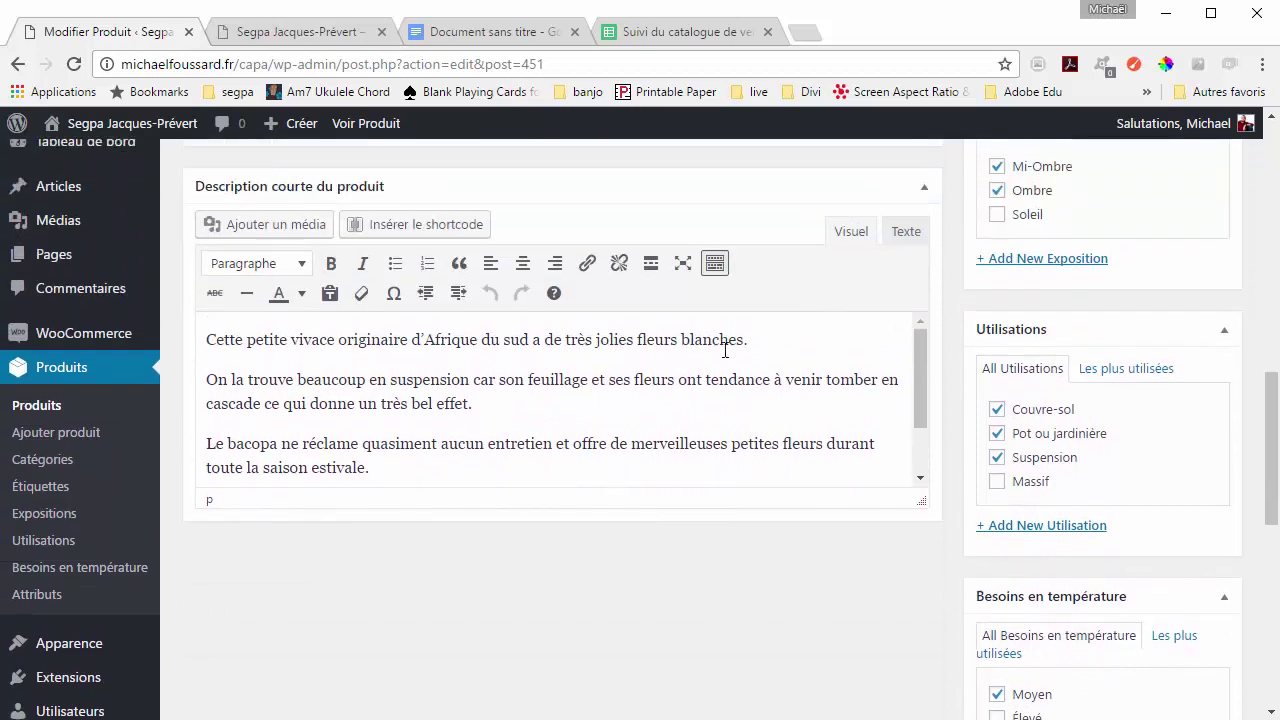
pyautogui.doubleClick(714, 341)
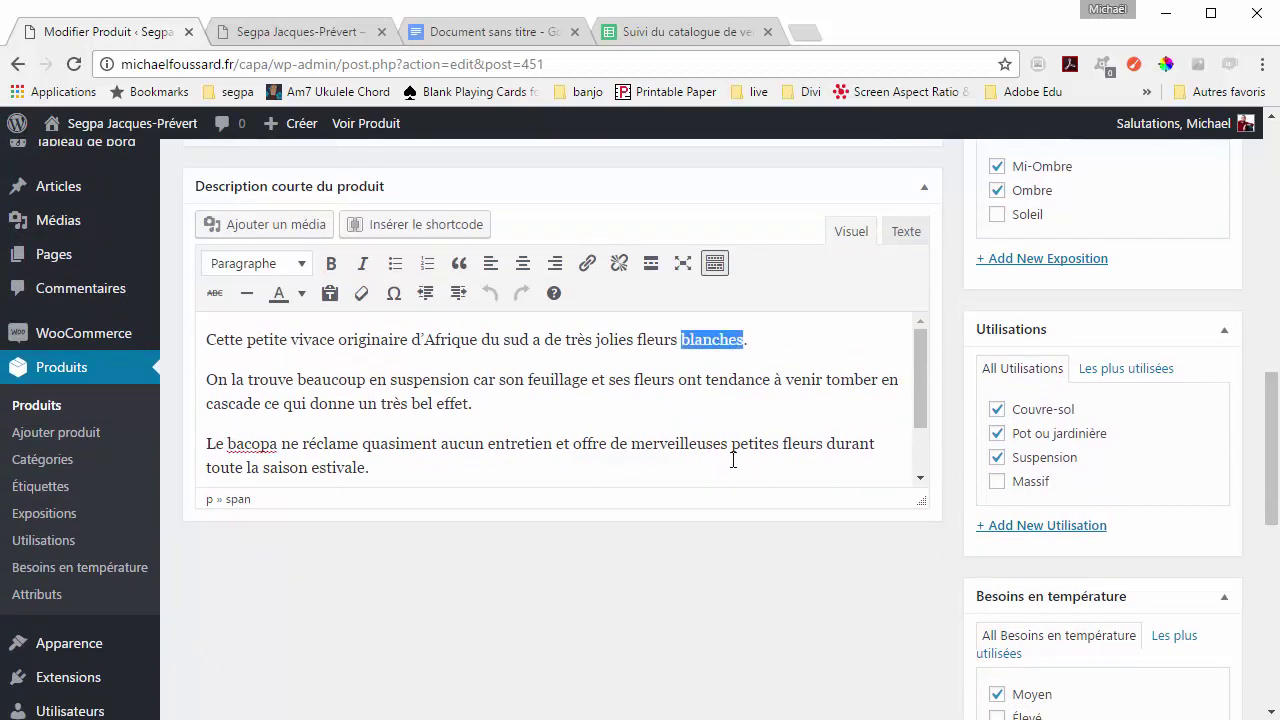
pyautogui.write('rt')
pyautogui.press('BackSpace')
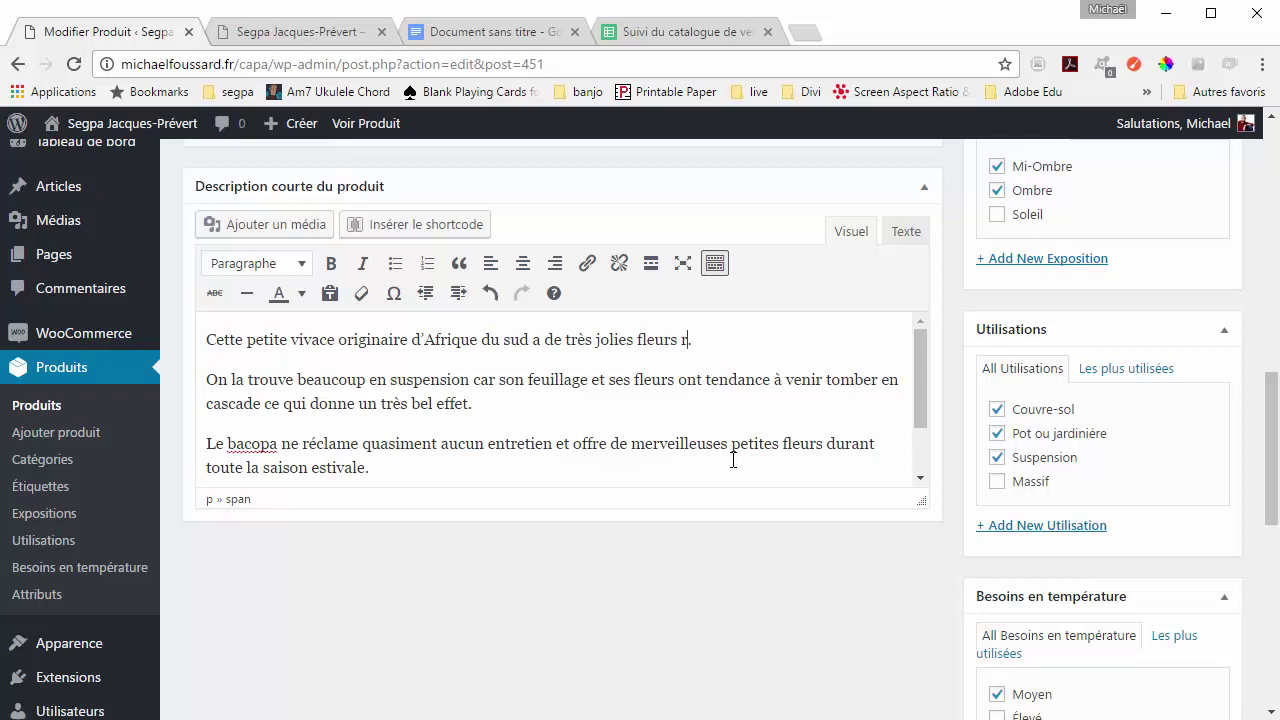
pyautogui.write('oses')
# Step: Search the media library for "bacopa" and select the pink-flowered photo bacopa-rose_serre-fortier.jpg for the product image
pyautogui.scroll(-3, 991, 570)
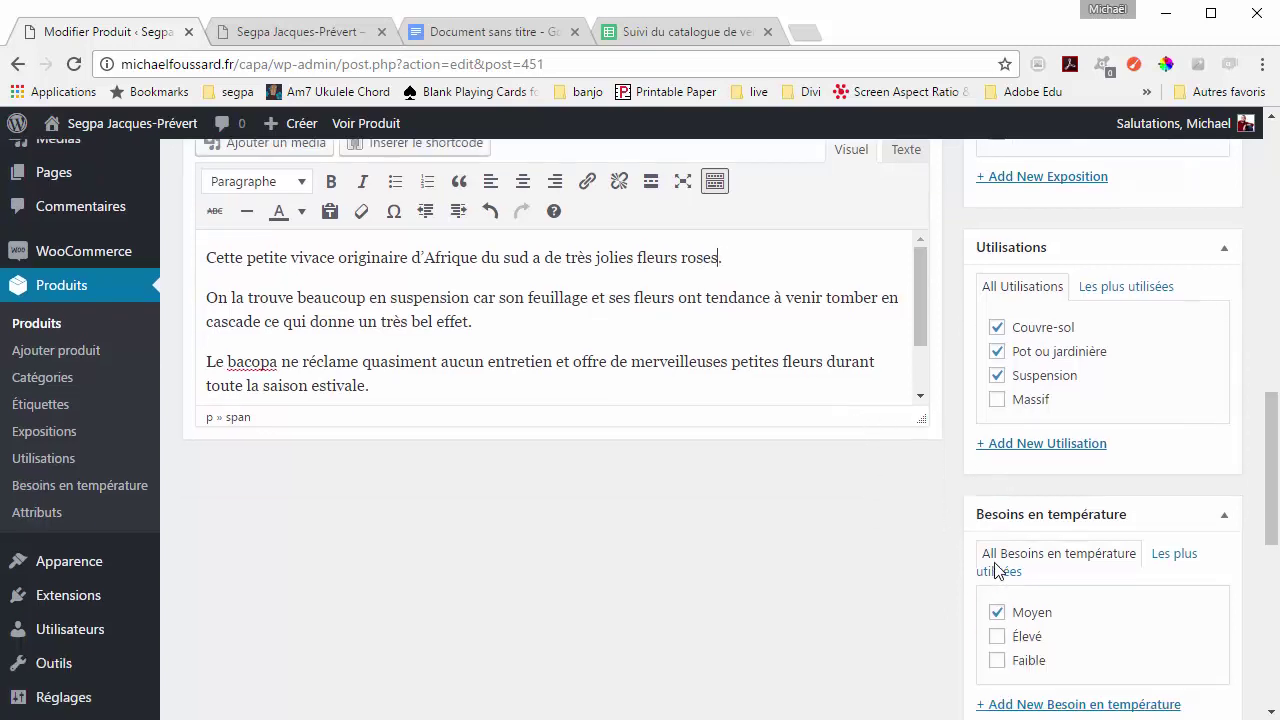
pyautogui.scroll(-4, 991, 570)
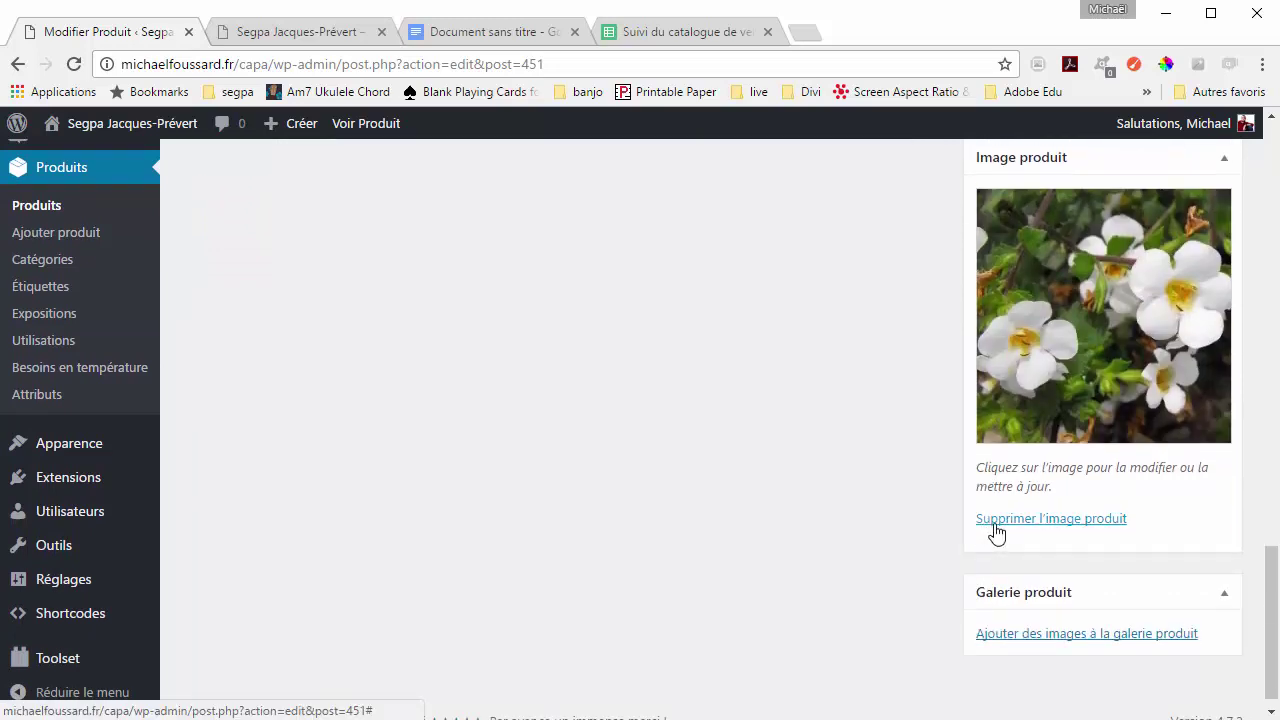
pyautogui.click(1098, 318)
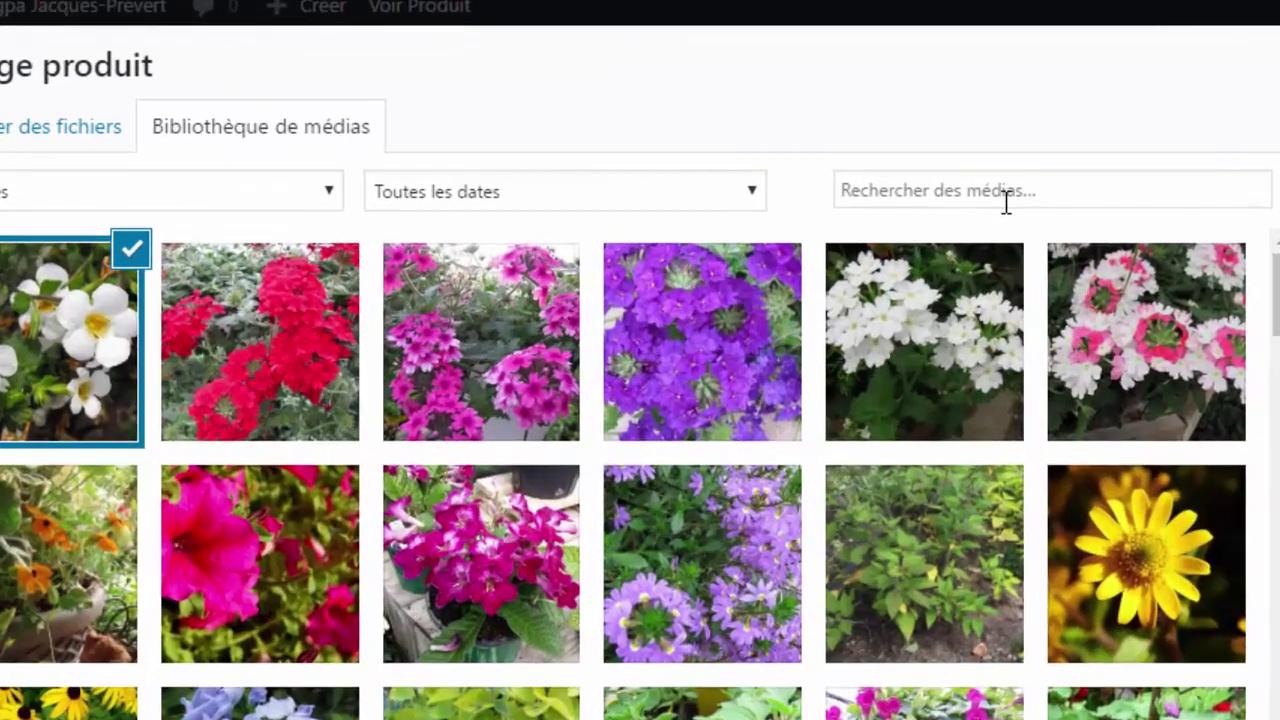
pyautogui.click(1005, 200)
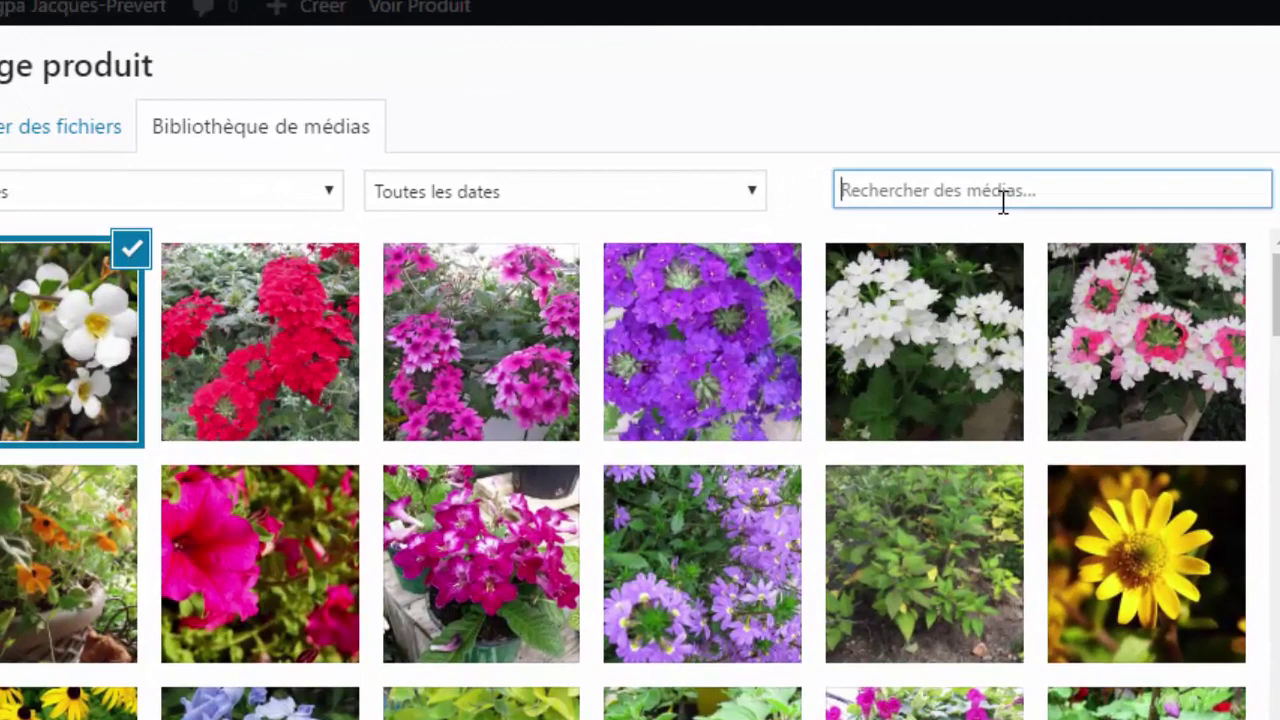
pyautogui.write('bacopa')
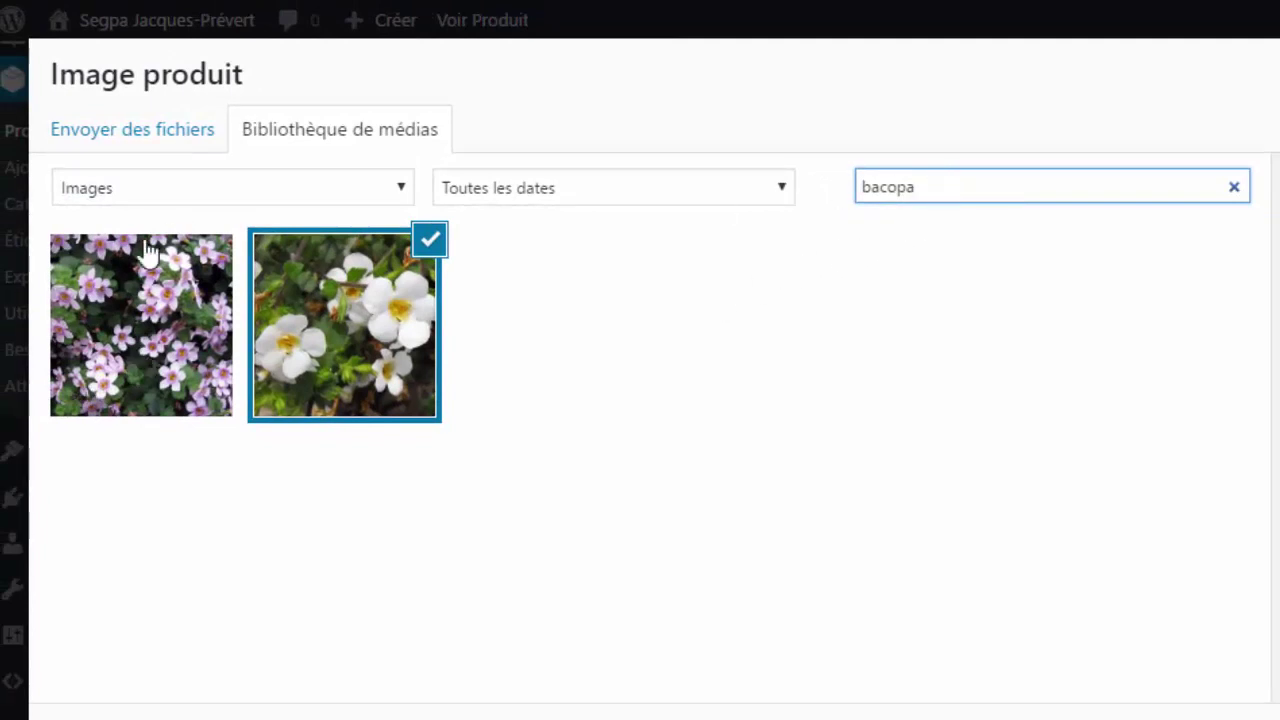
pyautogui.click(130, 320)
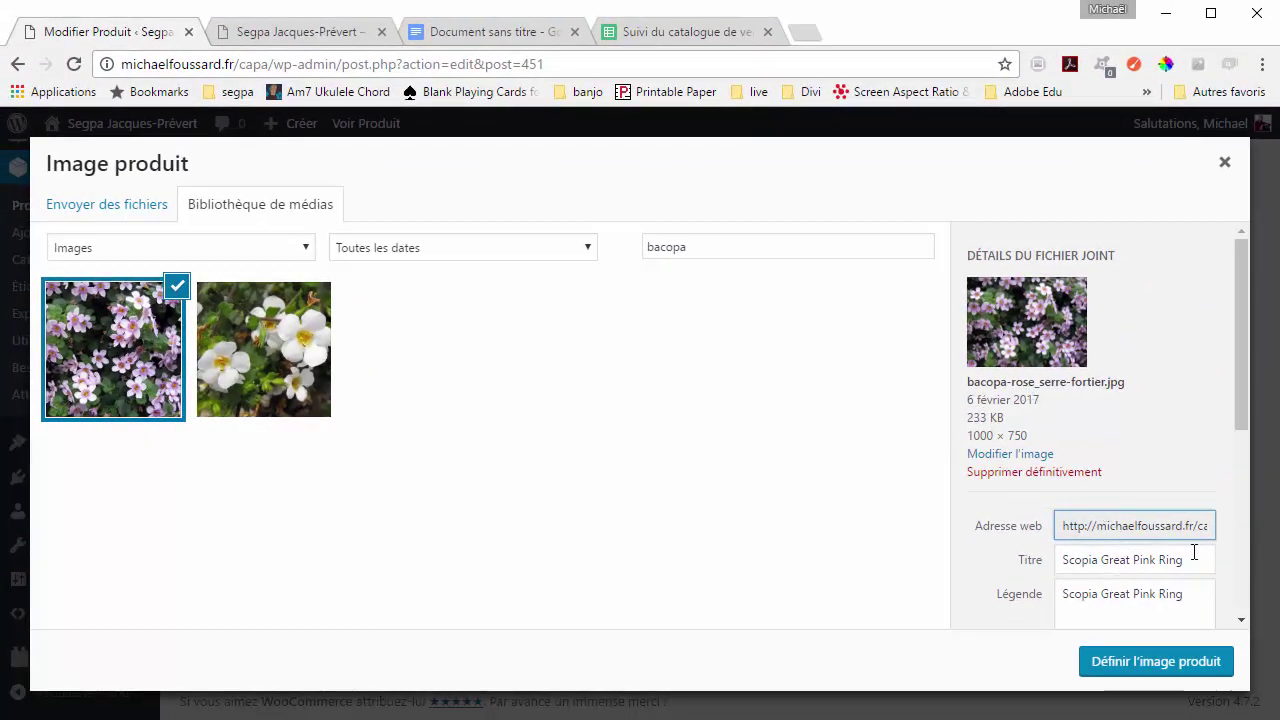
# Step: Title the selected photo "Bacopa rose" and replace its caption with "Photo :" followed by "serre-fortier" copied from the file name
pyautogui.moveTo(1192, 560); pyautogui.dragTo(1030, 545)
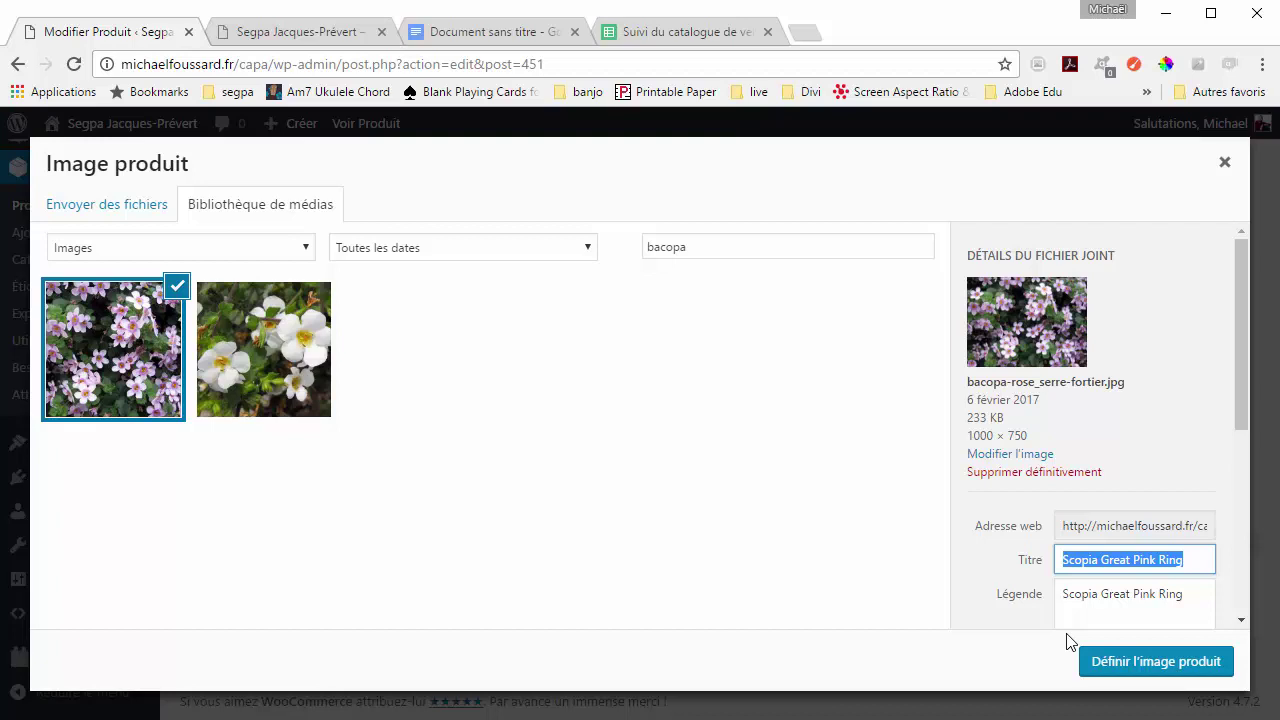
pyautogui.write('Bacopa rose')
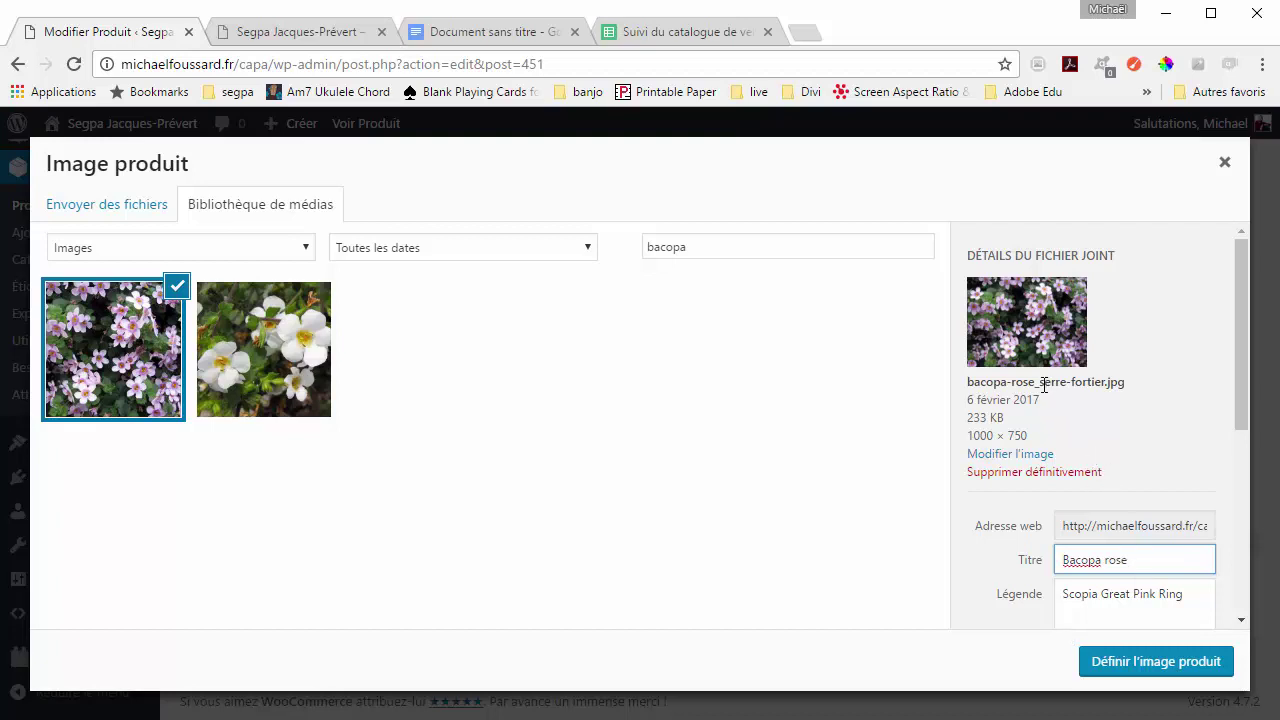
pyautogui.moveTo(1043, 384); pyautogui.dragTo(1107, 386)
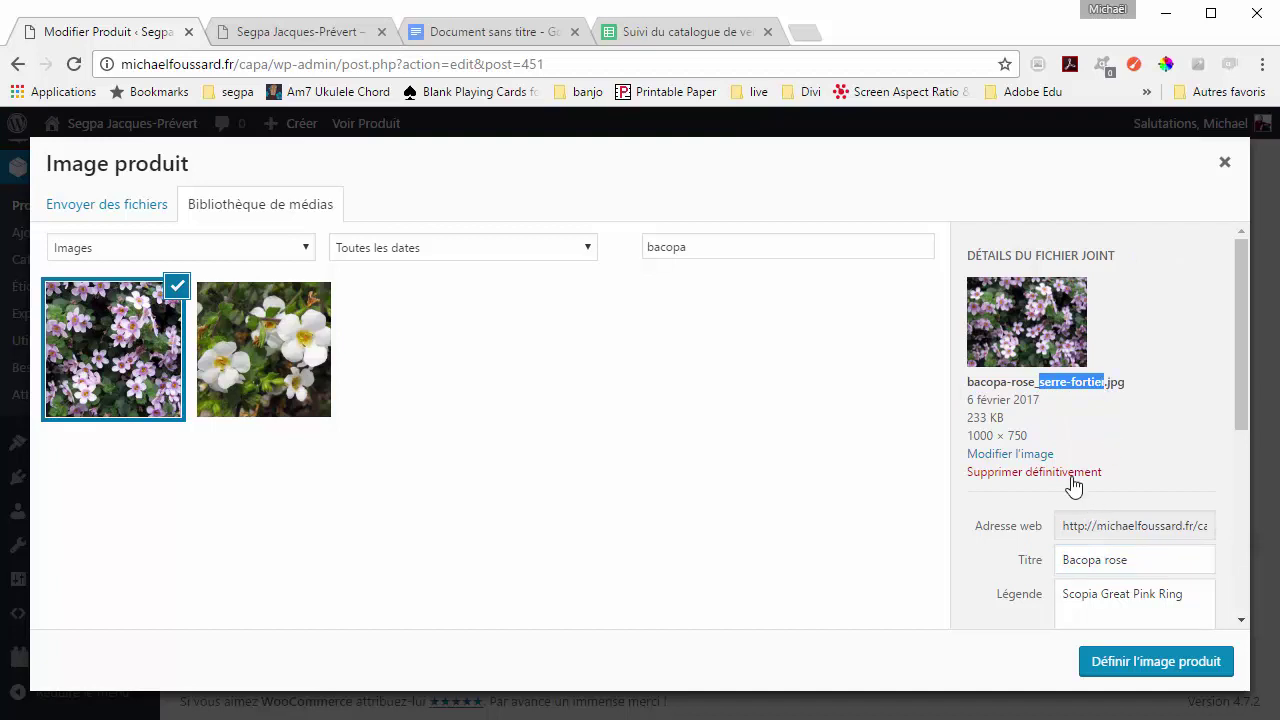
pyautogui.rightClick(1075, 381)
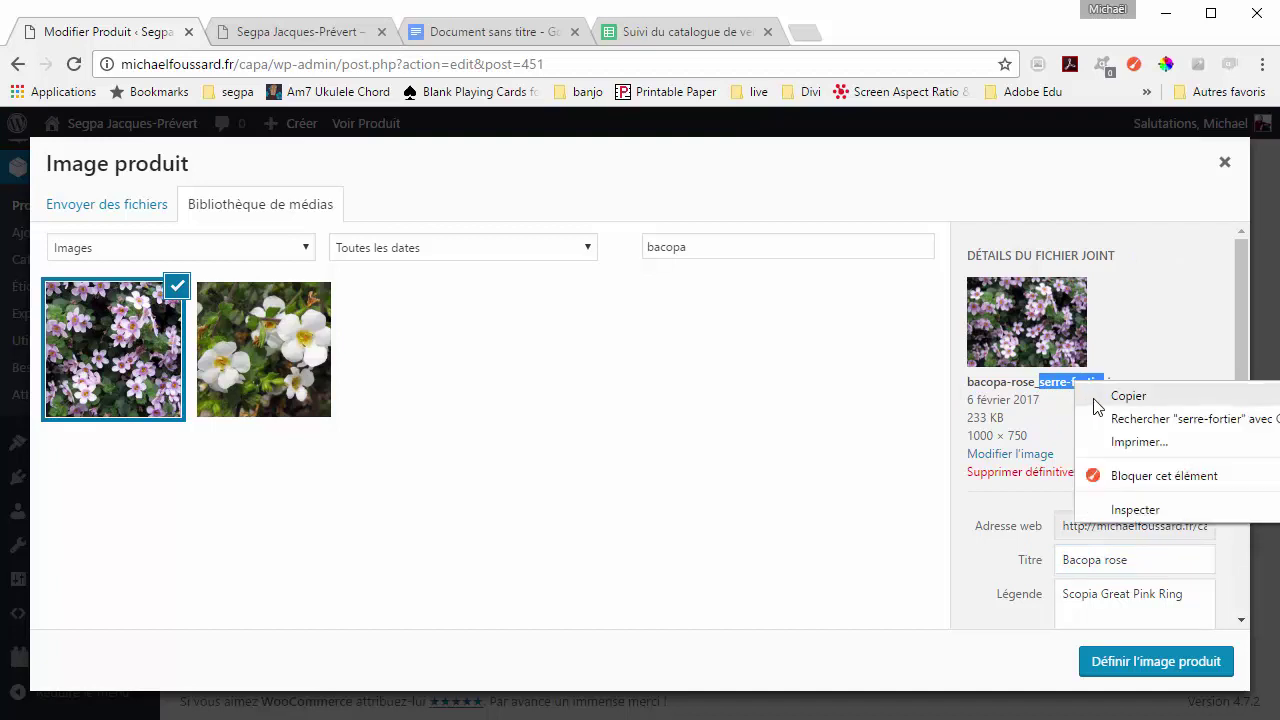
pyautogui.click(1097, 400)
pyautogui.moveTo(1186, 596); pyautogui.dragTo(1057, 598)
pyautogui.write('Photo :')
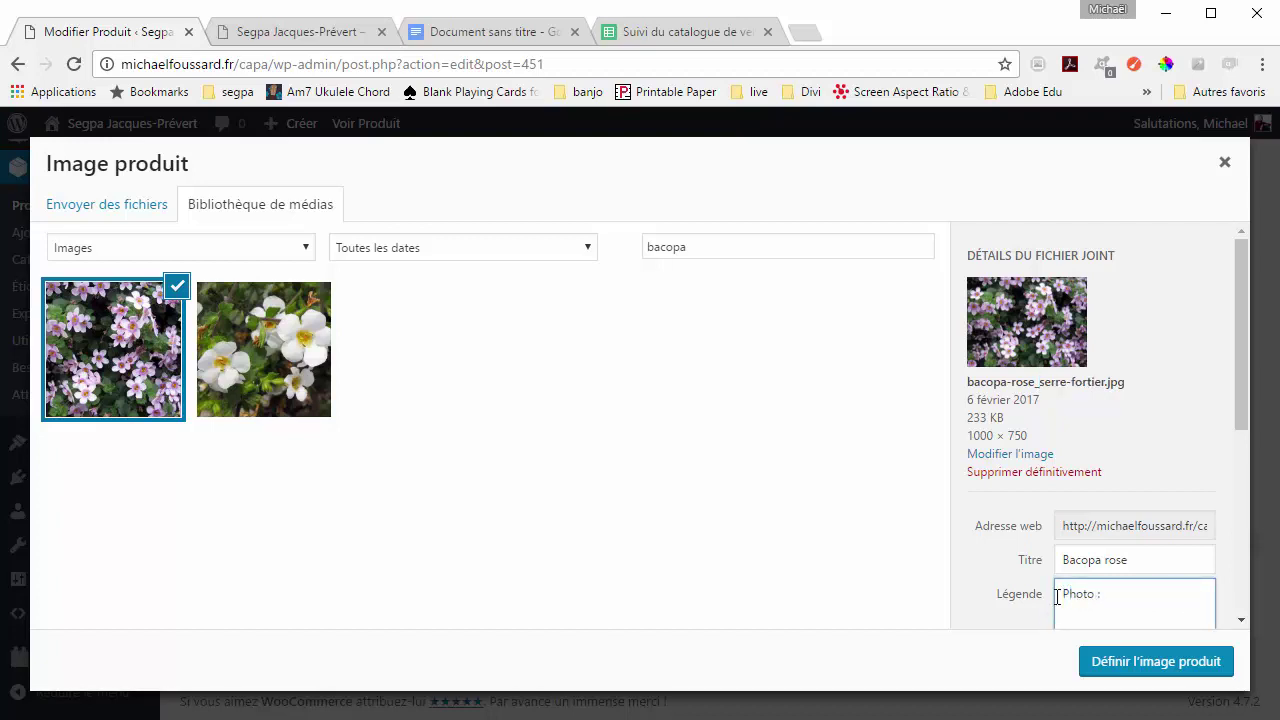
pyautogui.hotkey('ctrl', 'v')
# Step: Capitalise both words of the Serre Fortier credit in the caption and set the photo as the product image
pyautogui.click(1136, 594)
pyautogui.press('BackSpace')
pyautogui.press('Delete')
pyautogui.write('Ff')
pyautogui.press('BackSpace')
pyautogui.write('s')
pyautogui.press('BackSpace')
pyautogui.write('S')
pyautogui.click(1153, 663)
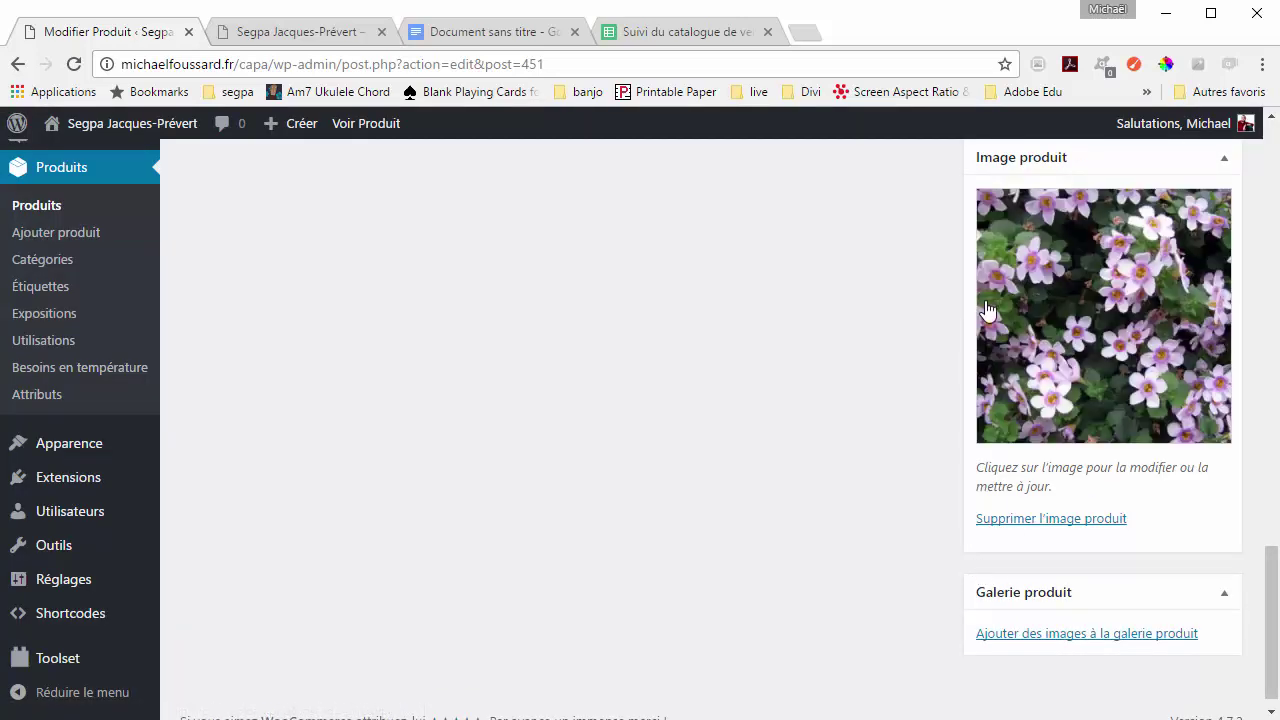
# Step: Change the product's status to "En attente de relecture" and save the Bacopa rose product
pyautogui.scroll(4, 837, 494)
pyautogui.scroll(12, 840, 493)
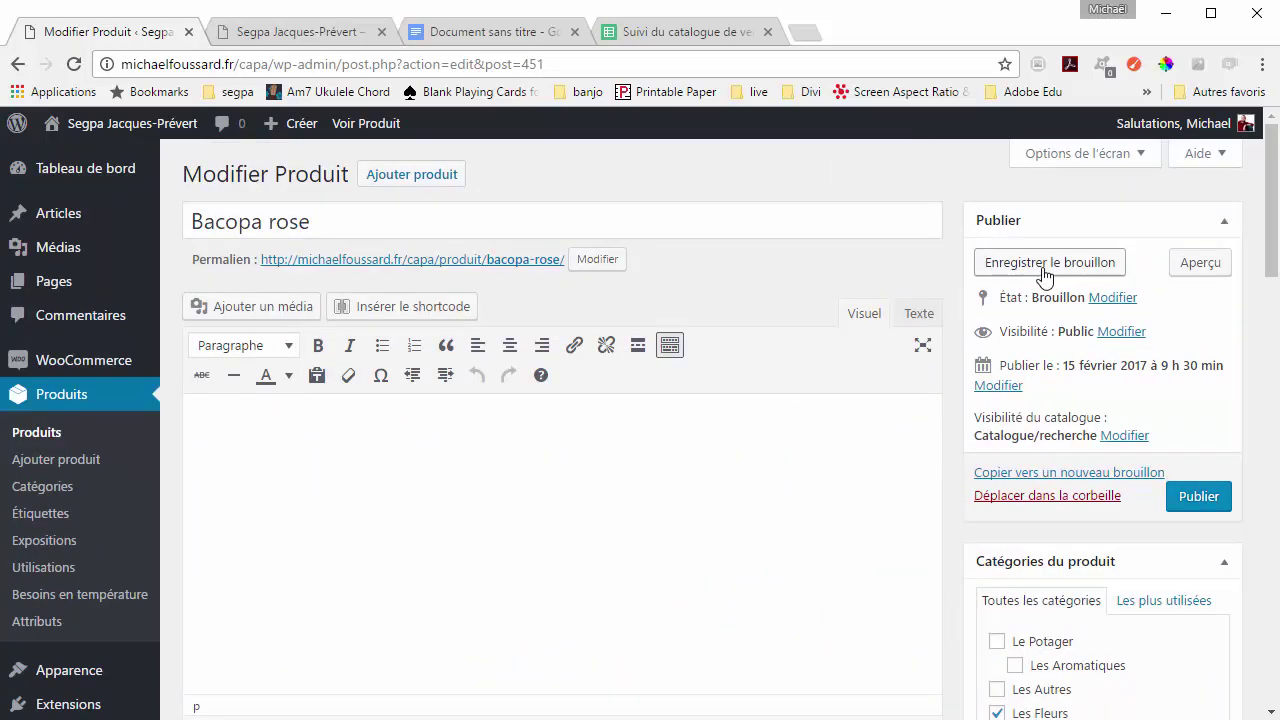
pyautogui.click(1104, 299)
pyautogui.click(1092, 326)
pyautogui.click(1082, 348)
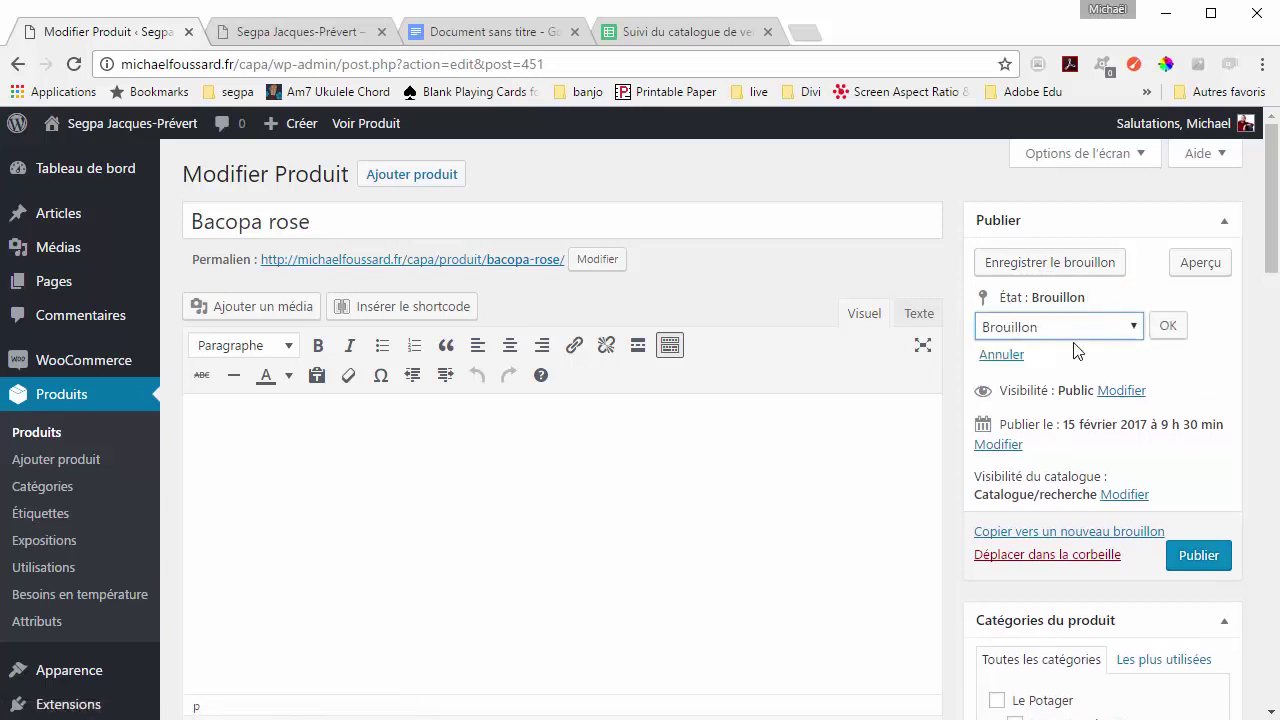
pyautogui.click(1162, 327)
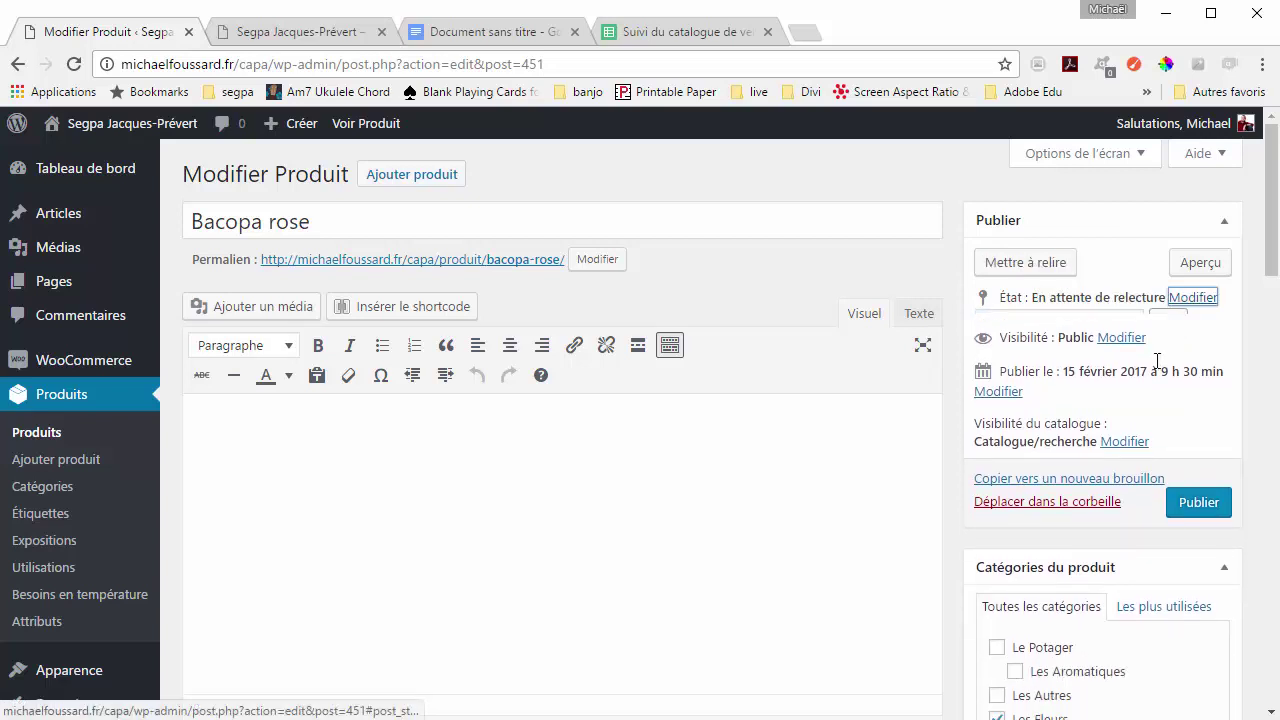
pyautogui.click(1026, 264)
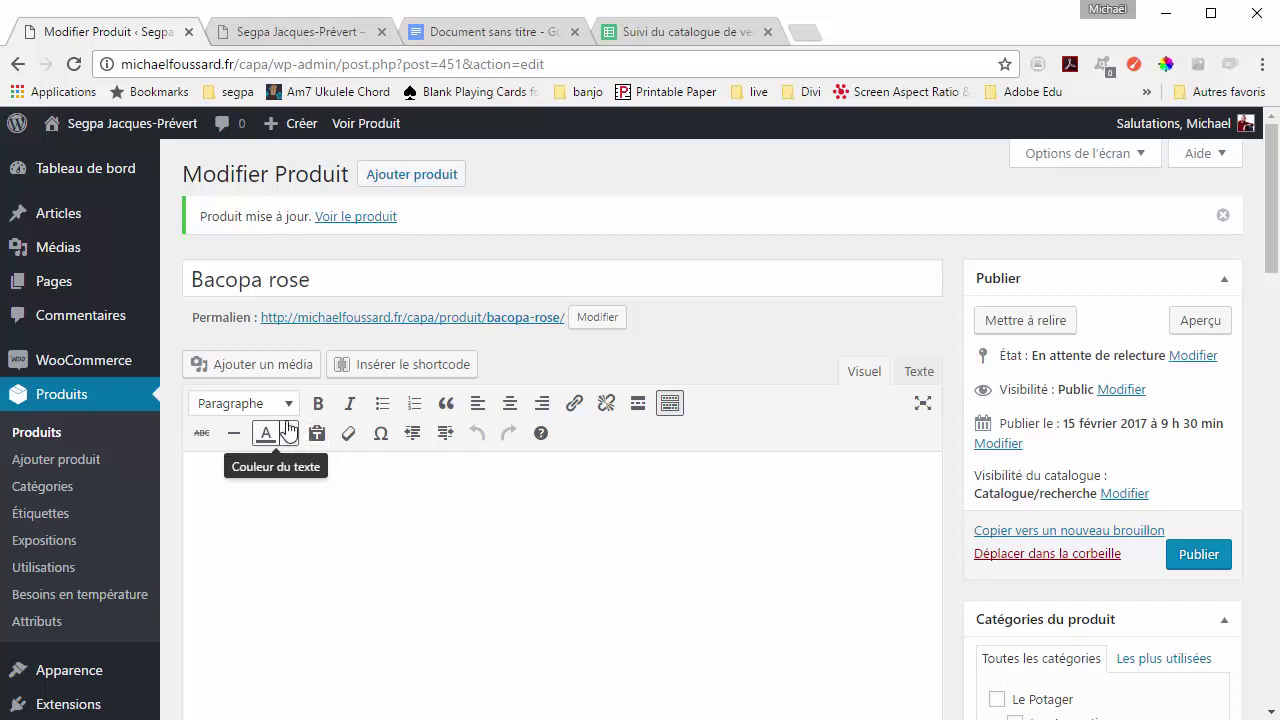
# Step: Return to the product list and filter it to the products awaiting review to check both Bacopa entries
pyautogui.click(80, 400)
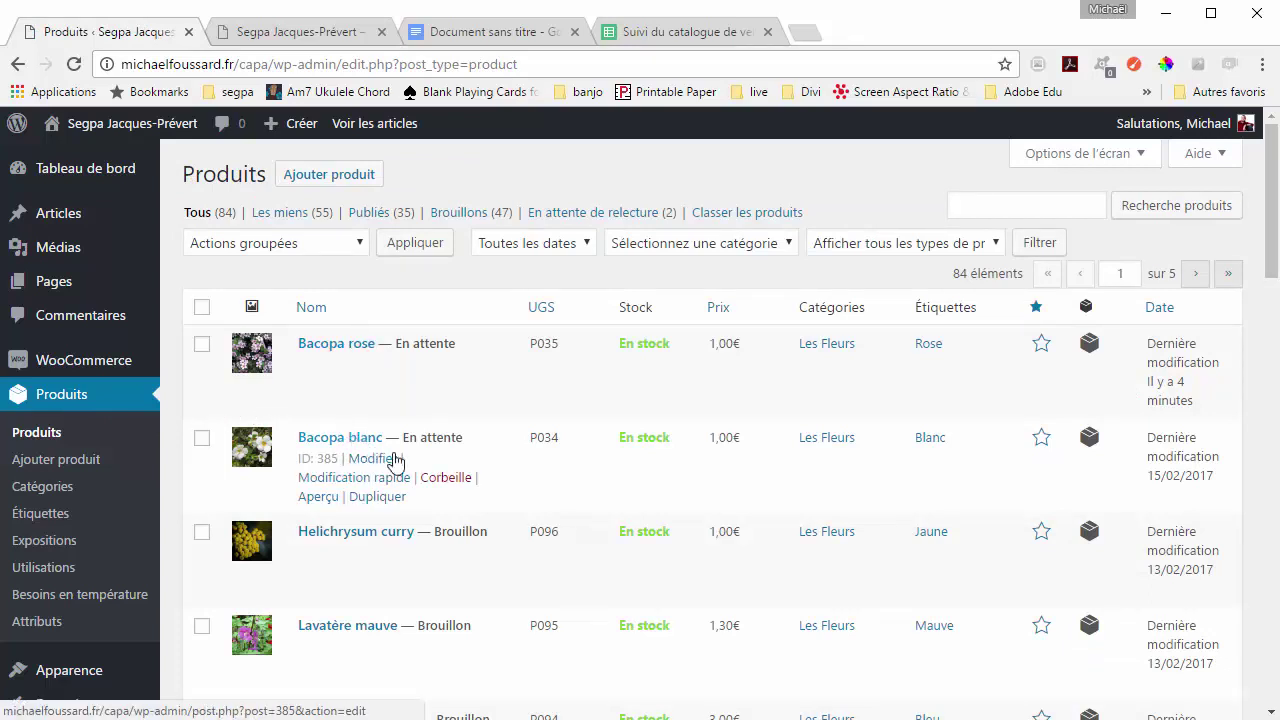
pyautogui.click(582, 220)
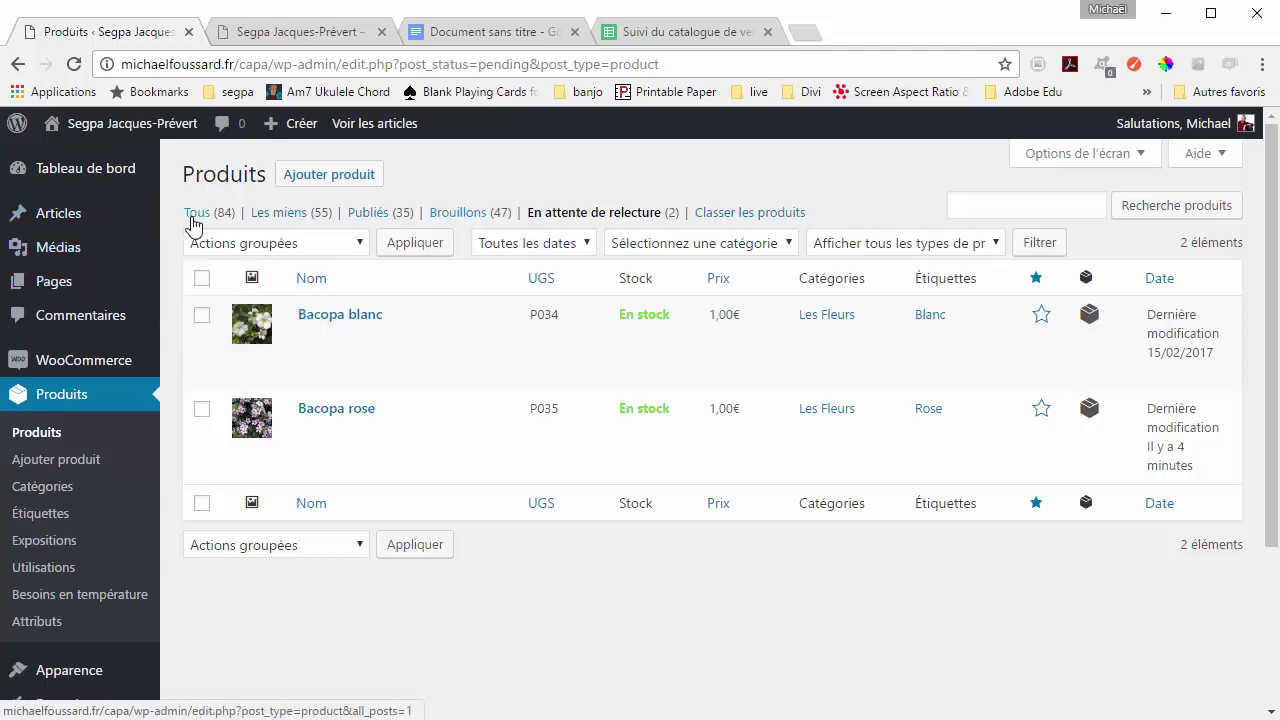
pyautogui.moveTo(643, 363)
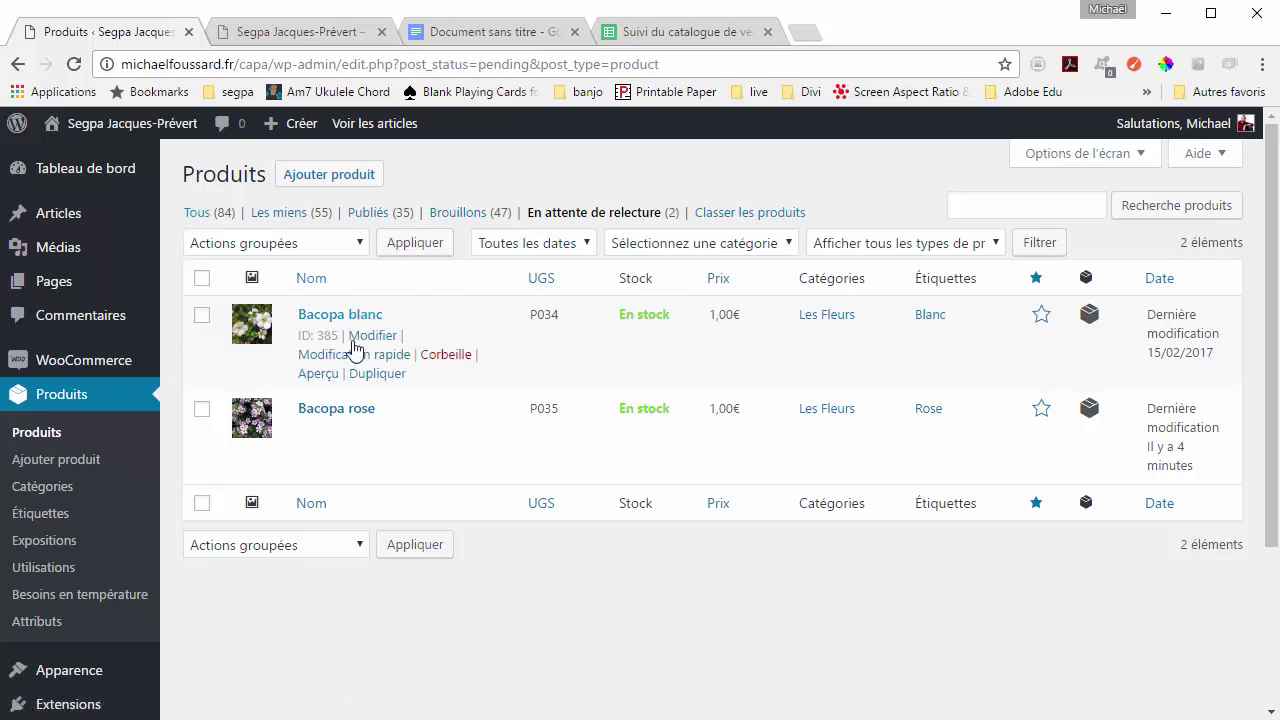
pyautogui.moveTo(349, 422)
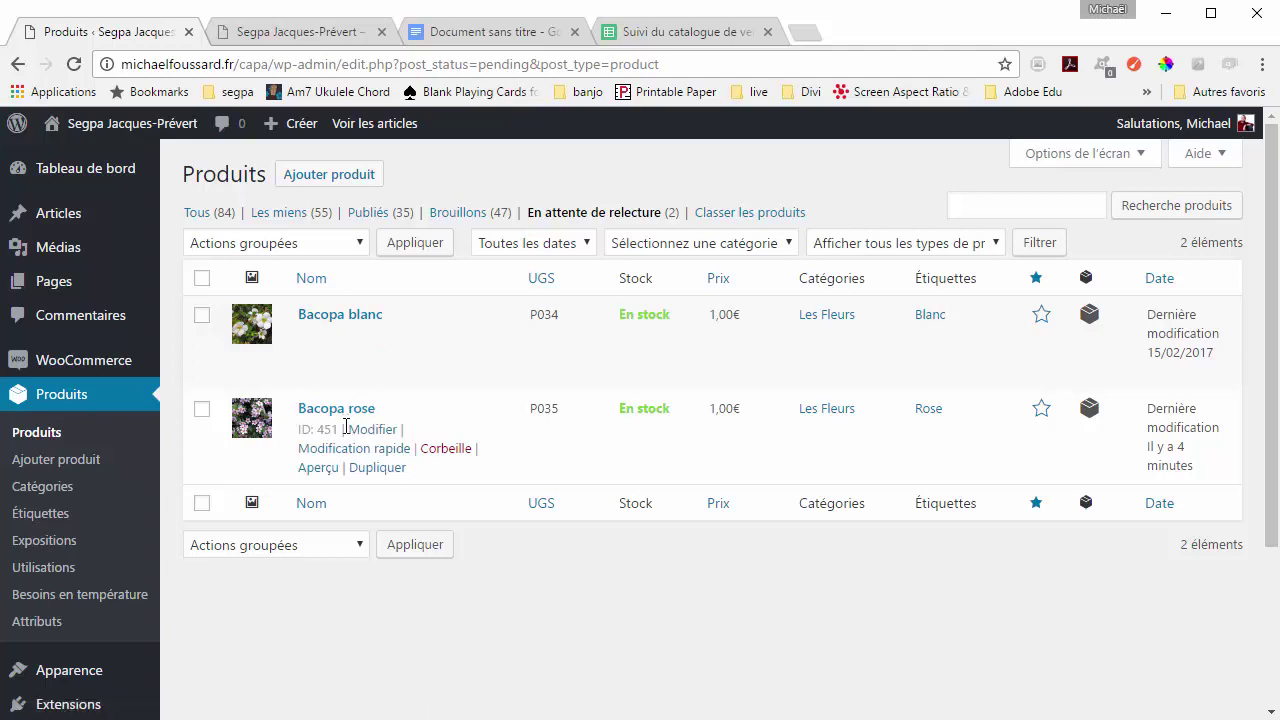